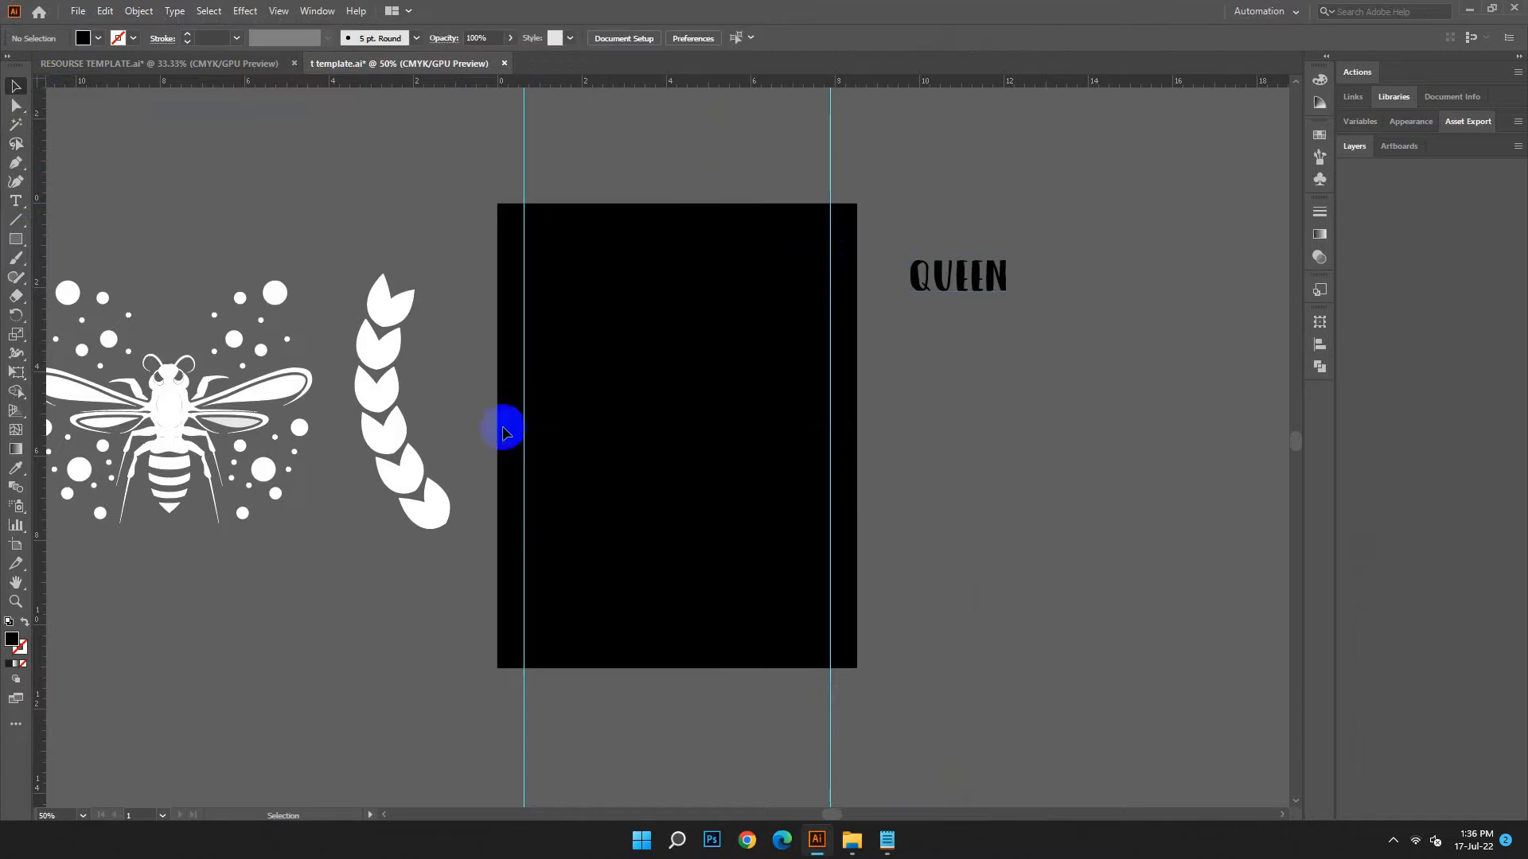
Fill the QUEEN text beside the artboard with white.
click(994, 276)
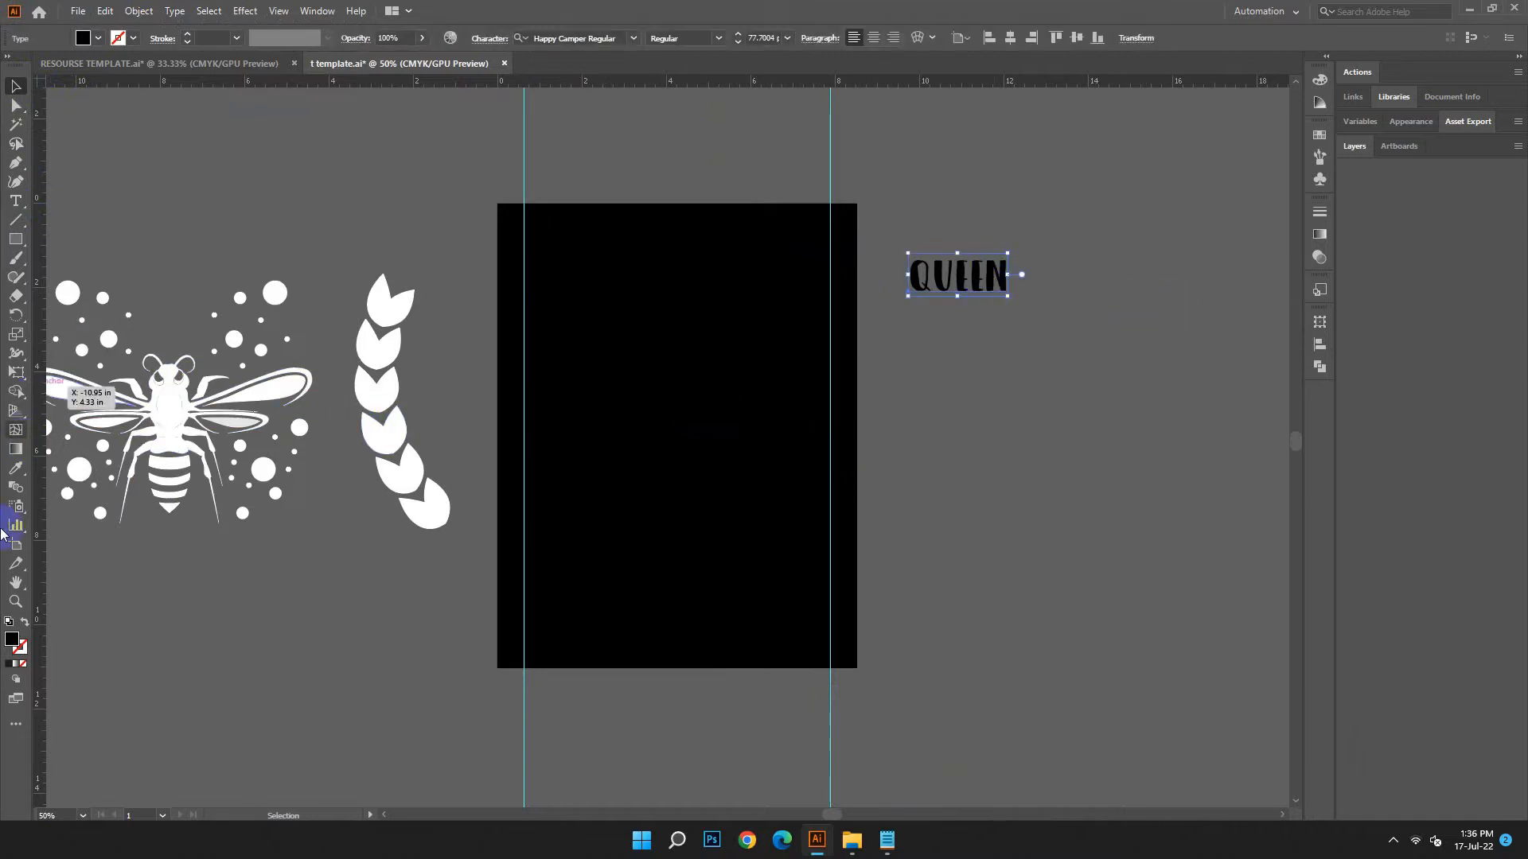
double_click(13, 643)
click(233, 325)
click(610, 331)
Move the bee illustration onto the middle of the black artboard and scale it down proportionally.
drag(178, 415, 696, 436)
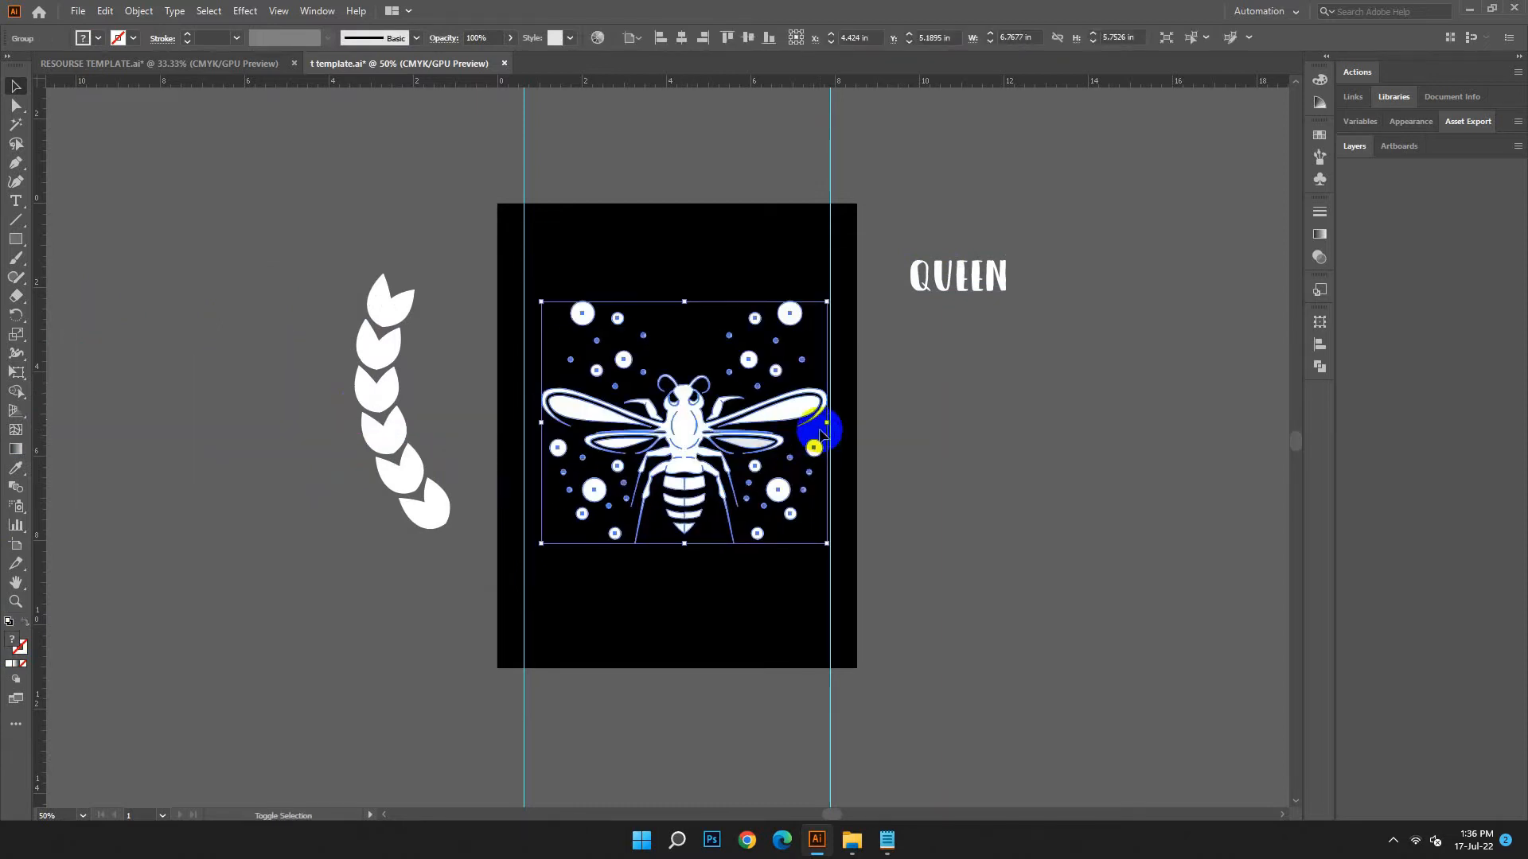
drag(827, 430, 794, 424)
click(928, 494)
click(794, 411)
click(923, 494)
Place the leaf branch left of the bee, scaling the bee to about 4.61 in wide and the branch to about 1.96 in wide.
drag(400, 471, 570, 498)
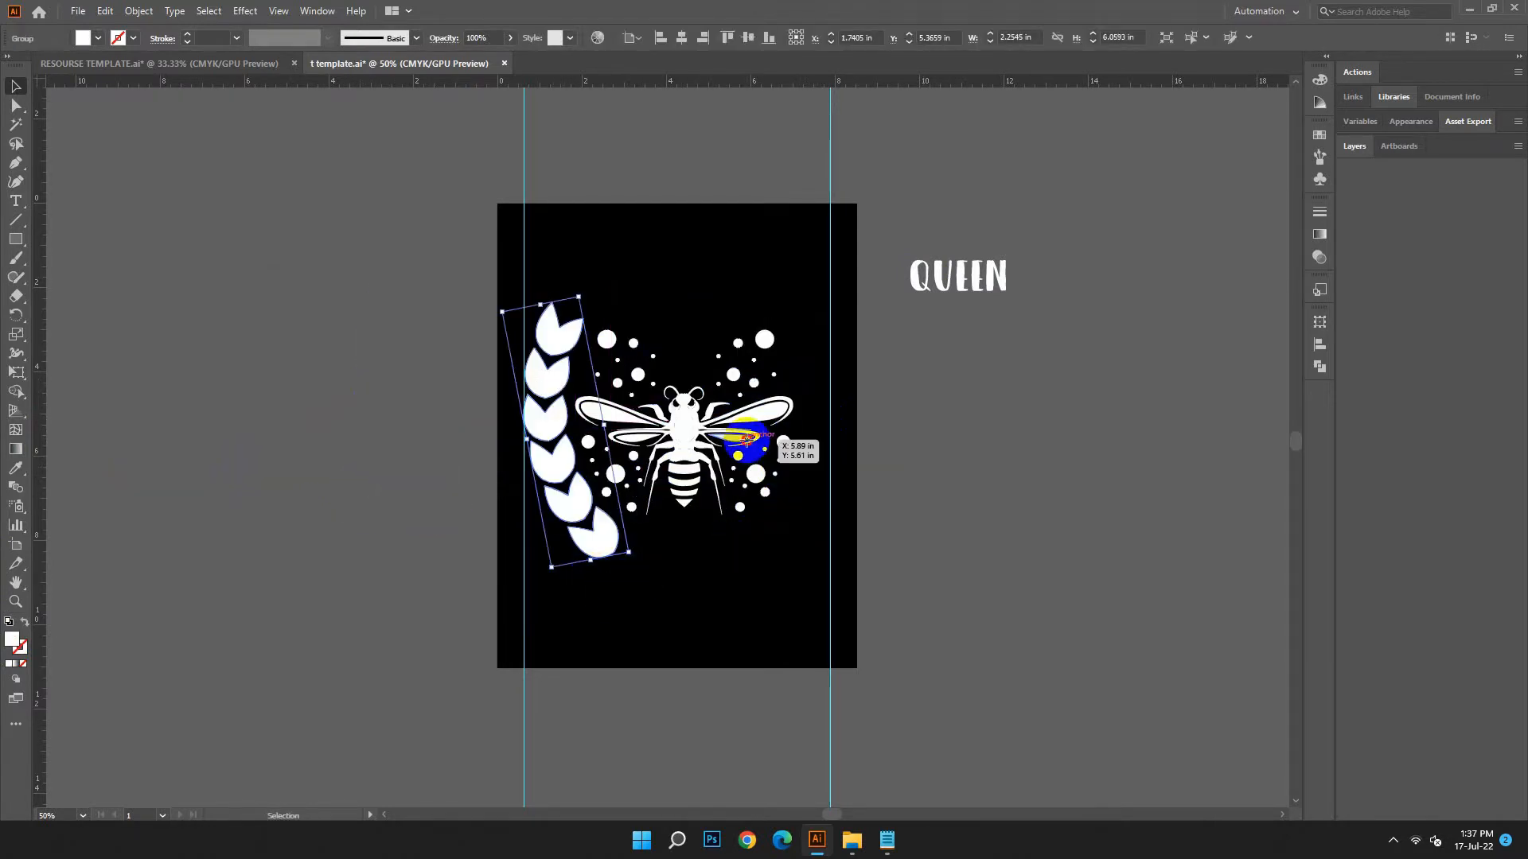
click(795, 430)
drag(794, 430, 786, 428)
click(804, 556)
drag(596, 542, 633, 553)
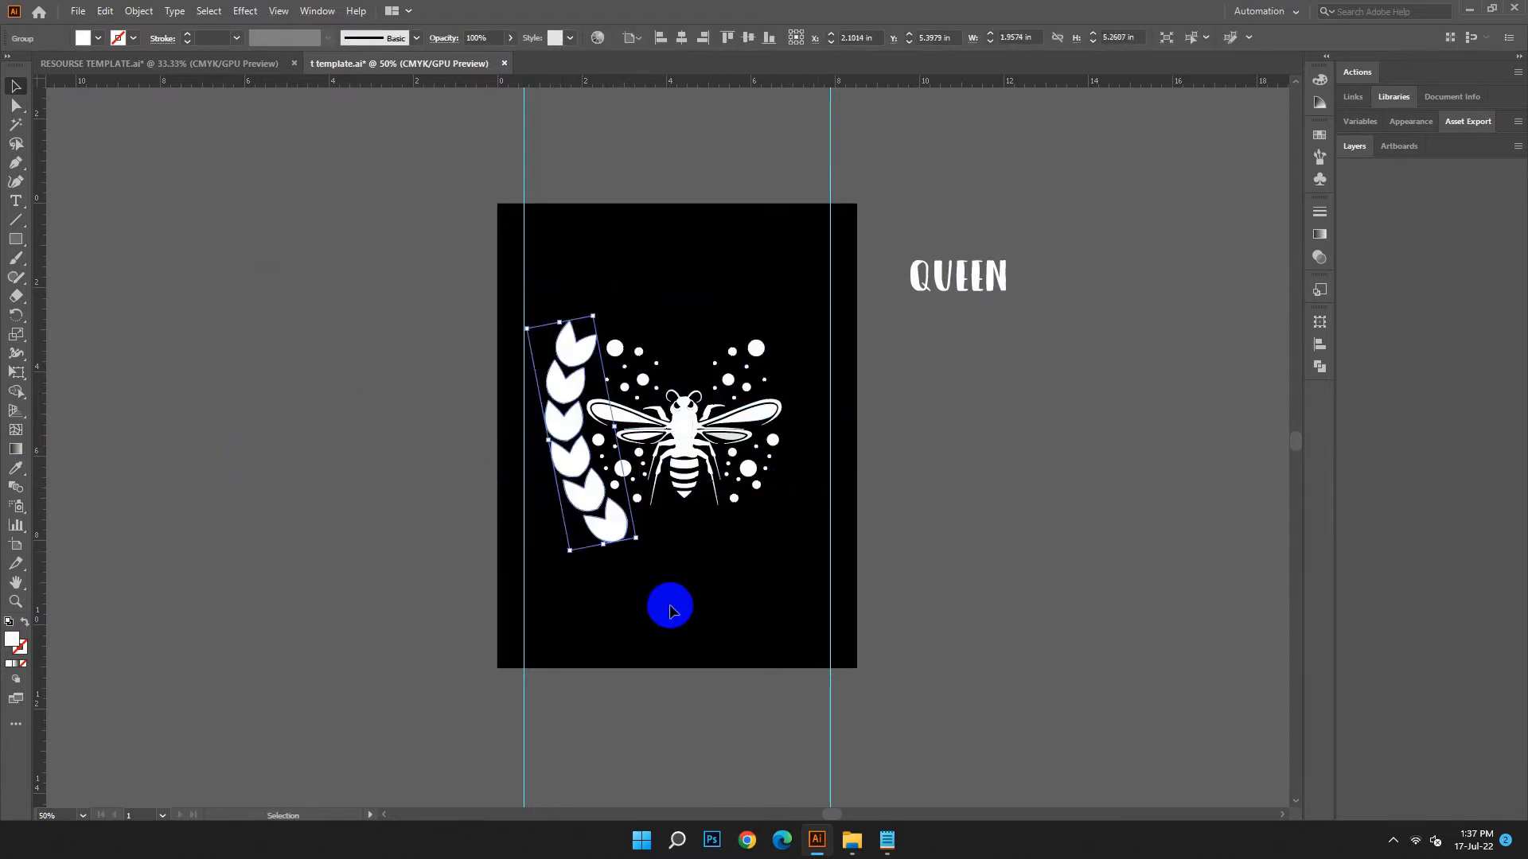
click(670, 608)
Create a mirrored copy of the leaf branch and place it on the bee's right side.
right_click(607, 540)
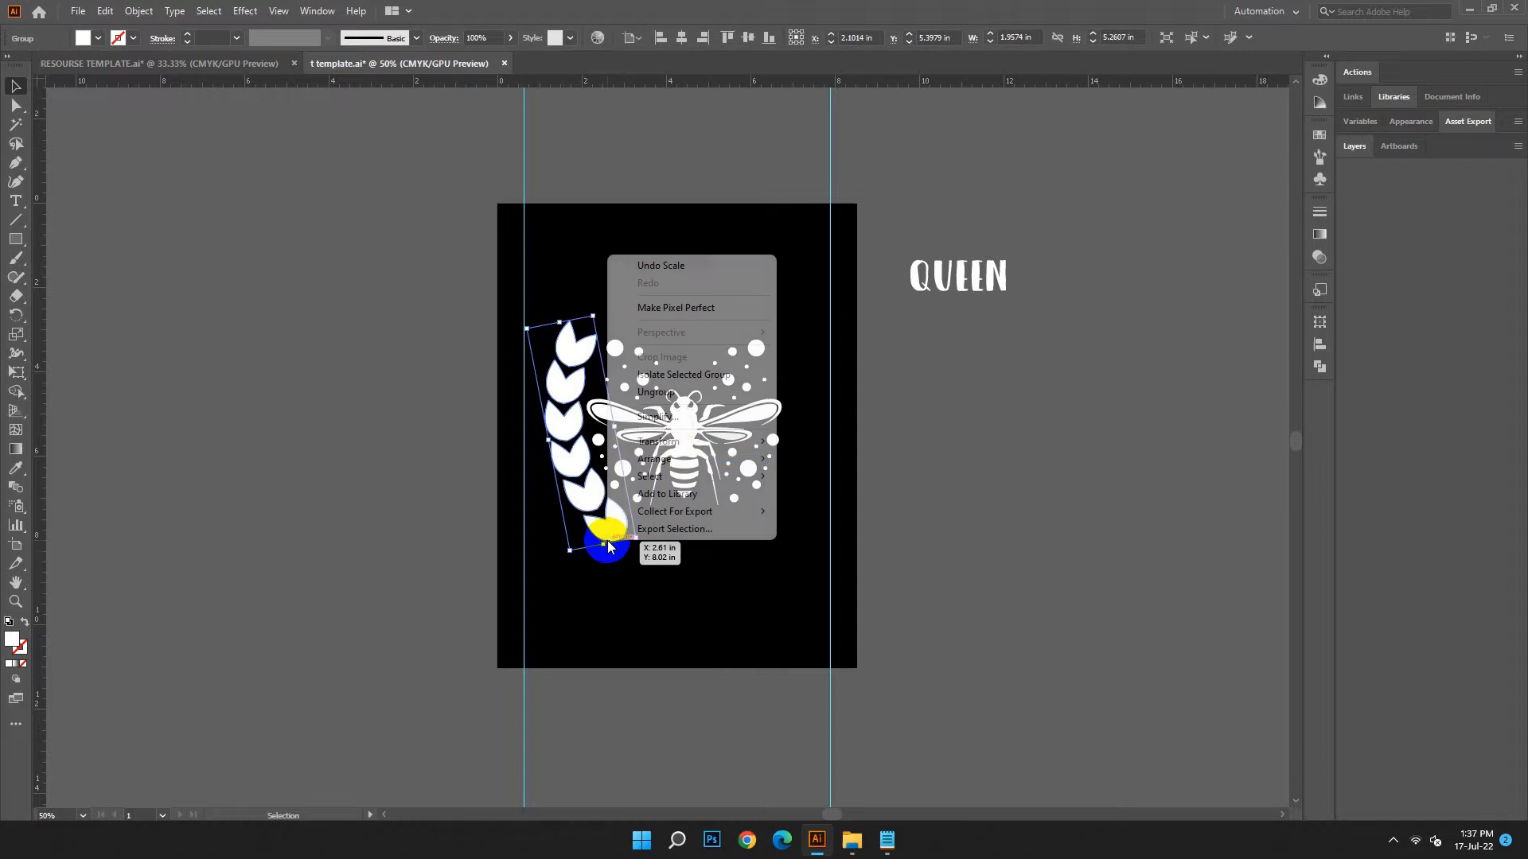
mouse_move(716, 442)
click(862, 501)
click(1205, 600)
drag(574, 543, 768, 542)
click(922, 544)
Place the QUEEN text above the bee at about 172.6 pt and warp it with a horizontal Arc of -25% bend.
drag(1001, 285, 684, 262)
click(916, 38)
scroll(1371, 503, down, 20)
scroll(1374, 503, down, 20)
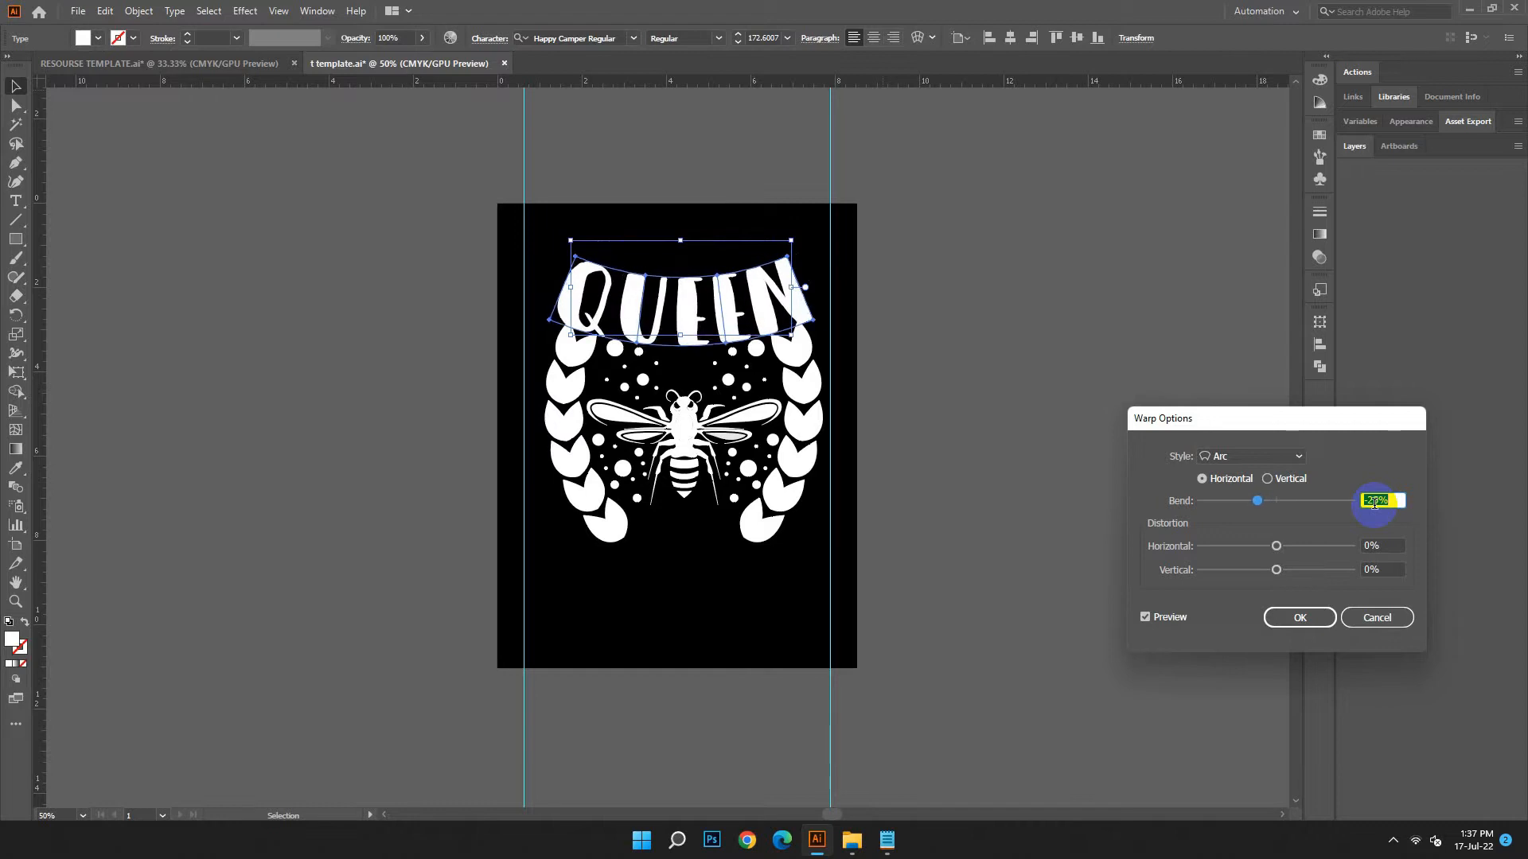
click(1313, 622)
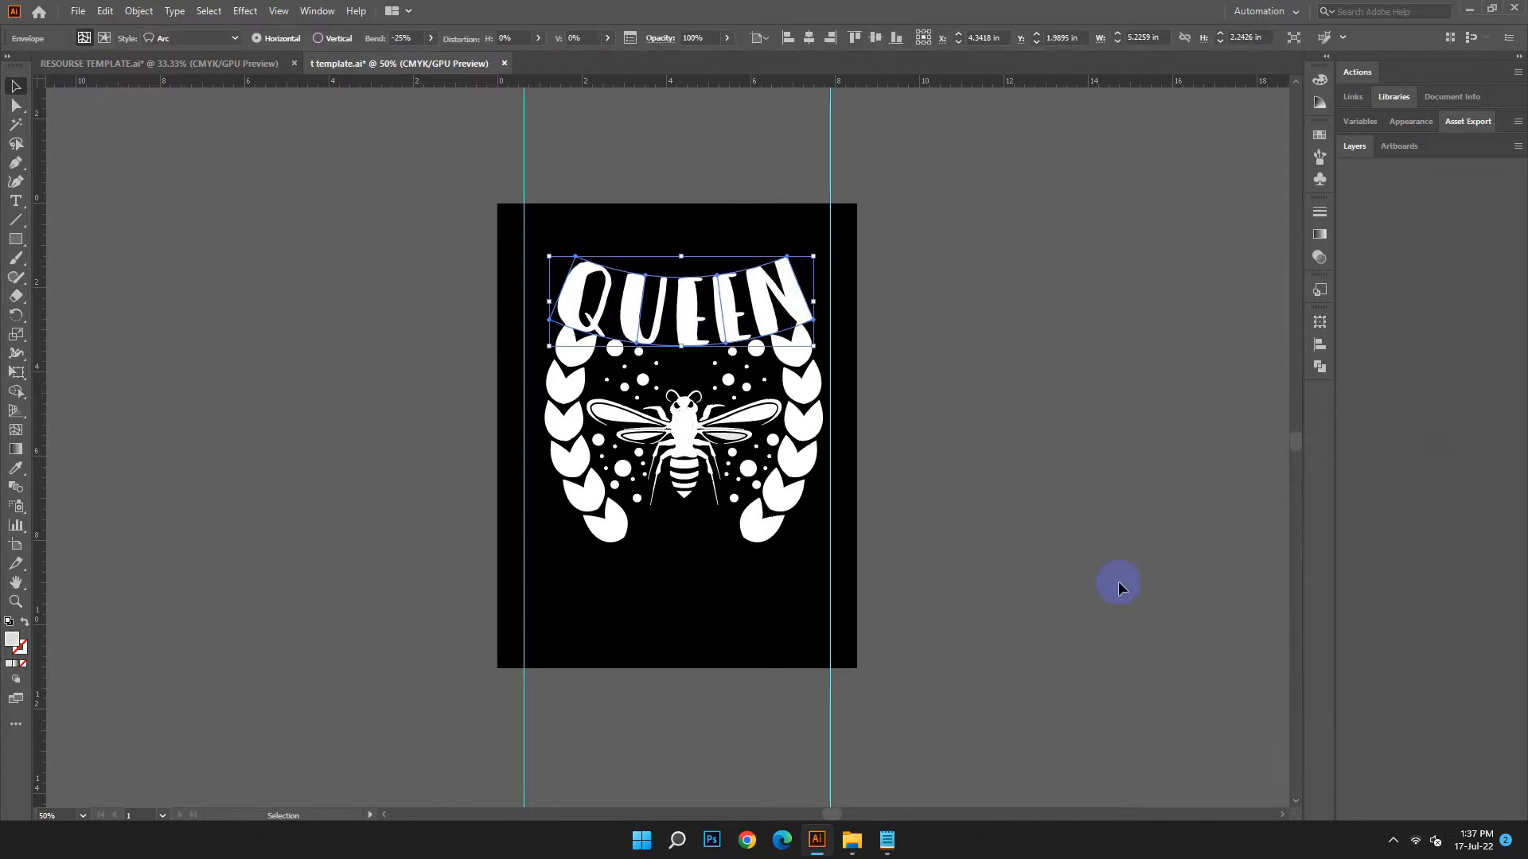
Nudge the warped QUEEN text up, clear of the leaf branches, and expand it into shapes.
key(shift+Up)
key(shift+Up)
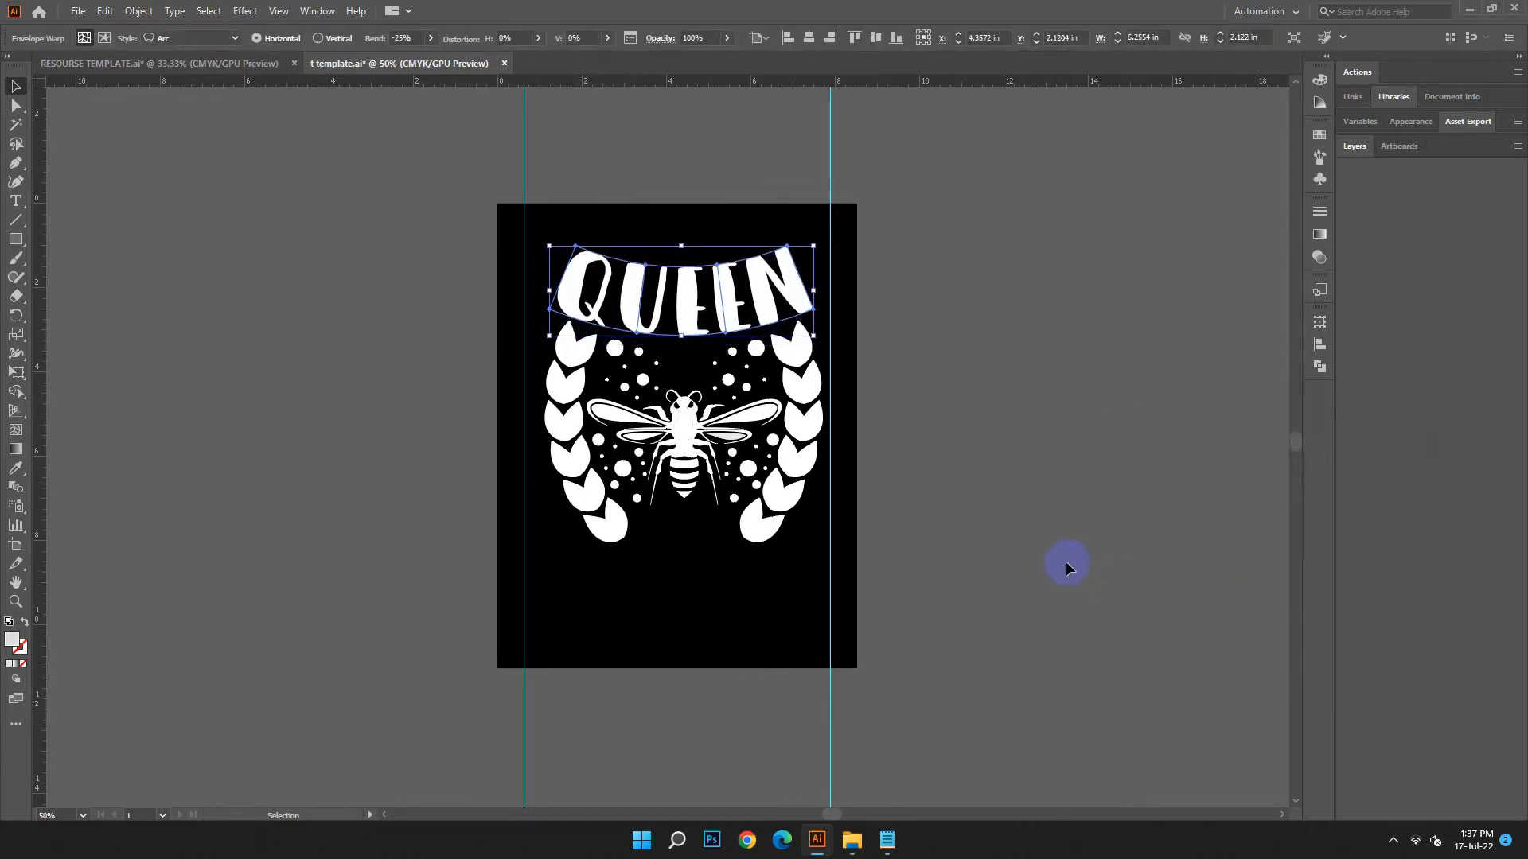
key(Up)
key(Up)
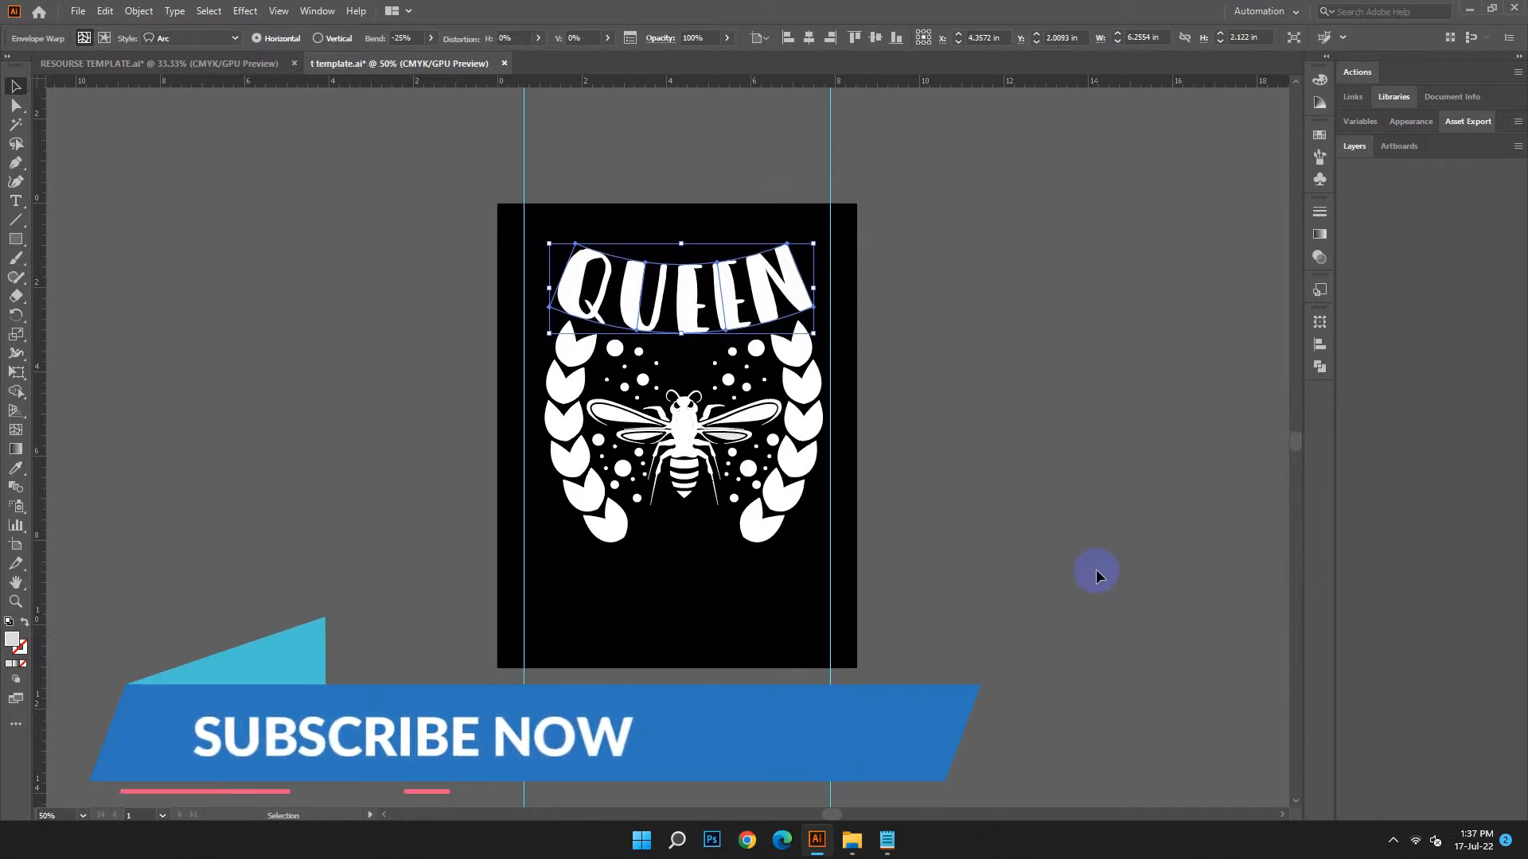
click(139, 10)
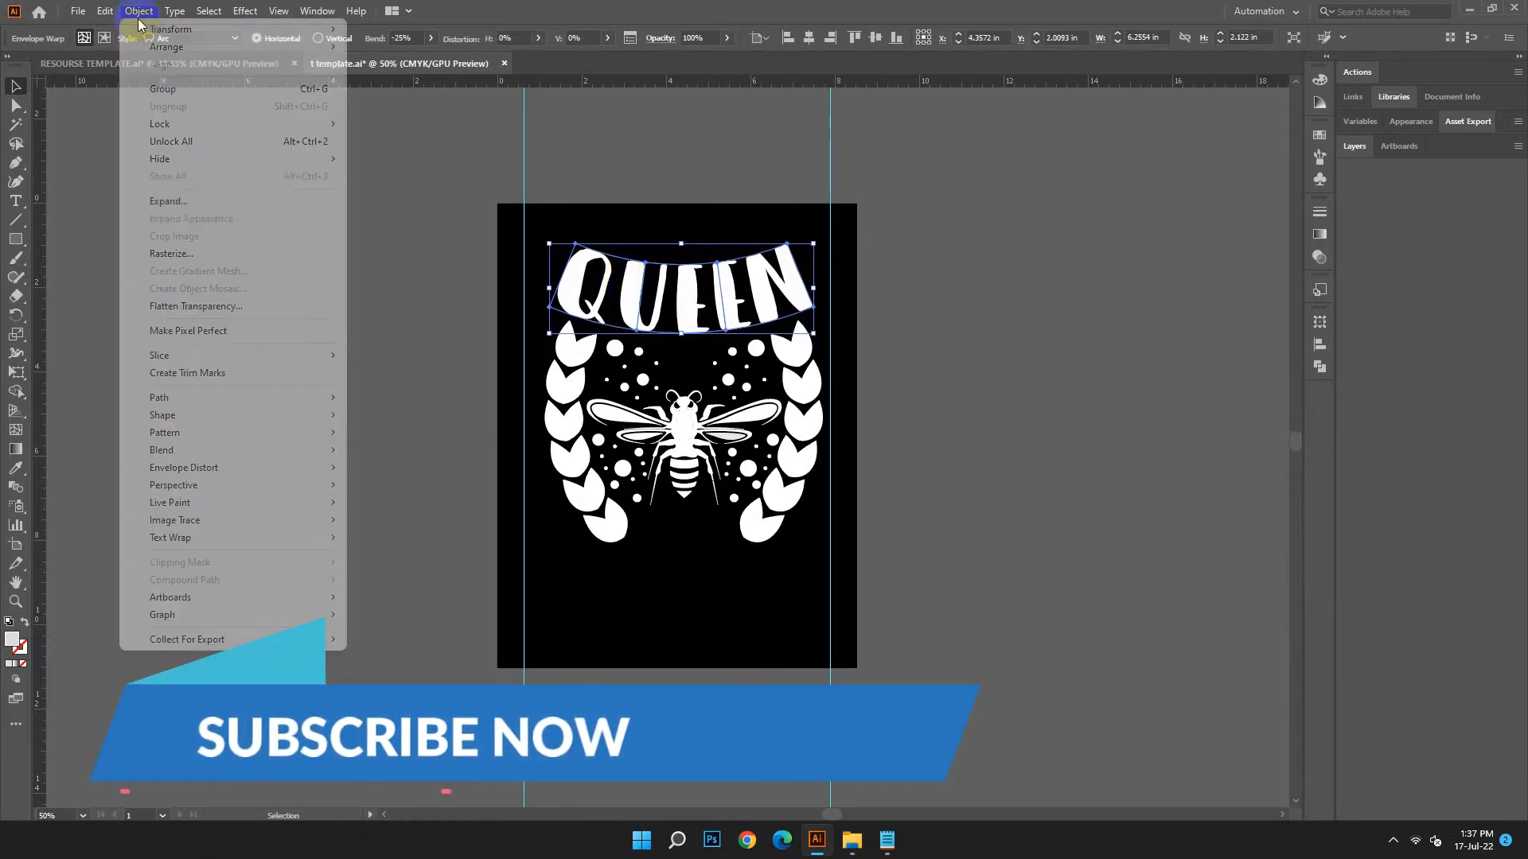
click(187, 198)
click(725, 509)
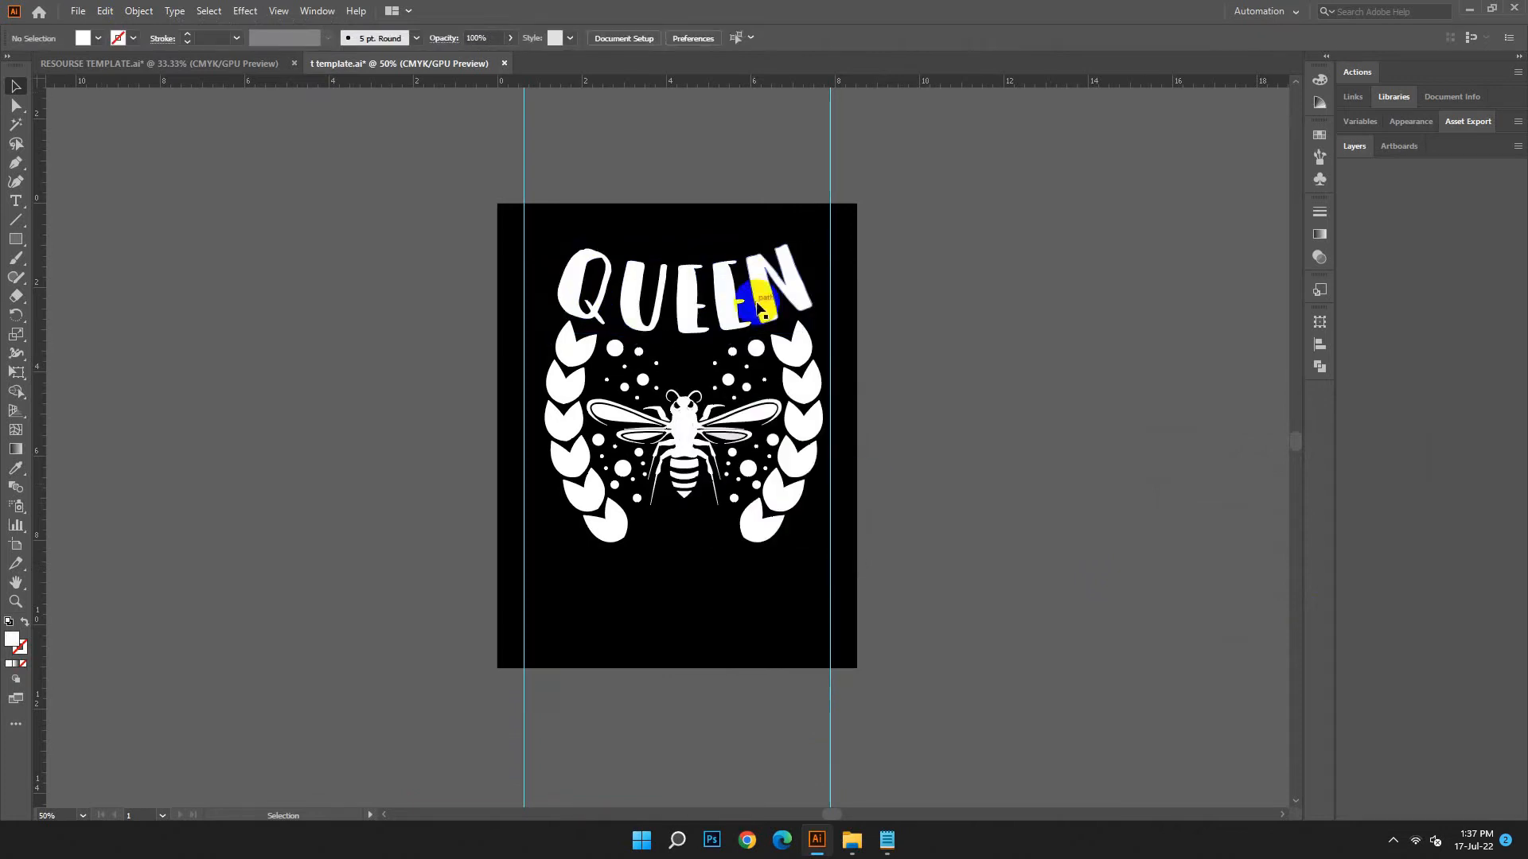
Centre the QUEEN lettering, the leaf branches and the bee horizontally on the artboard.
click(614, 300)
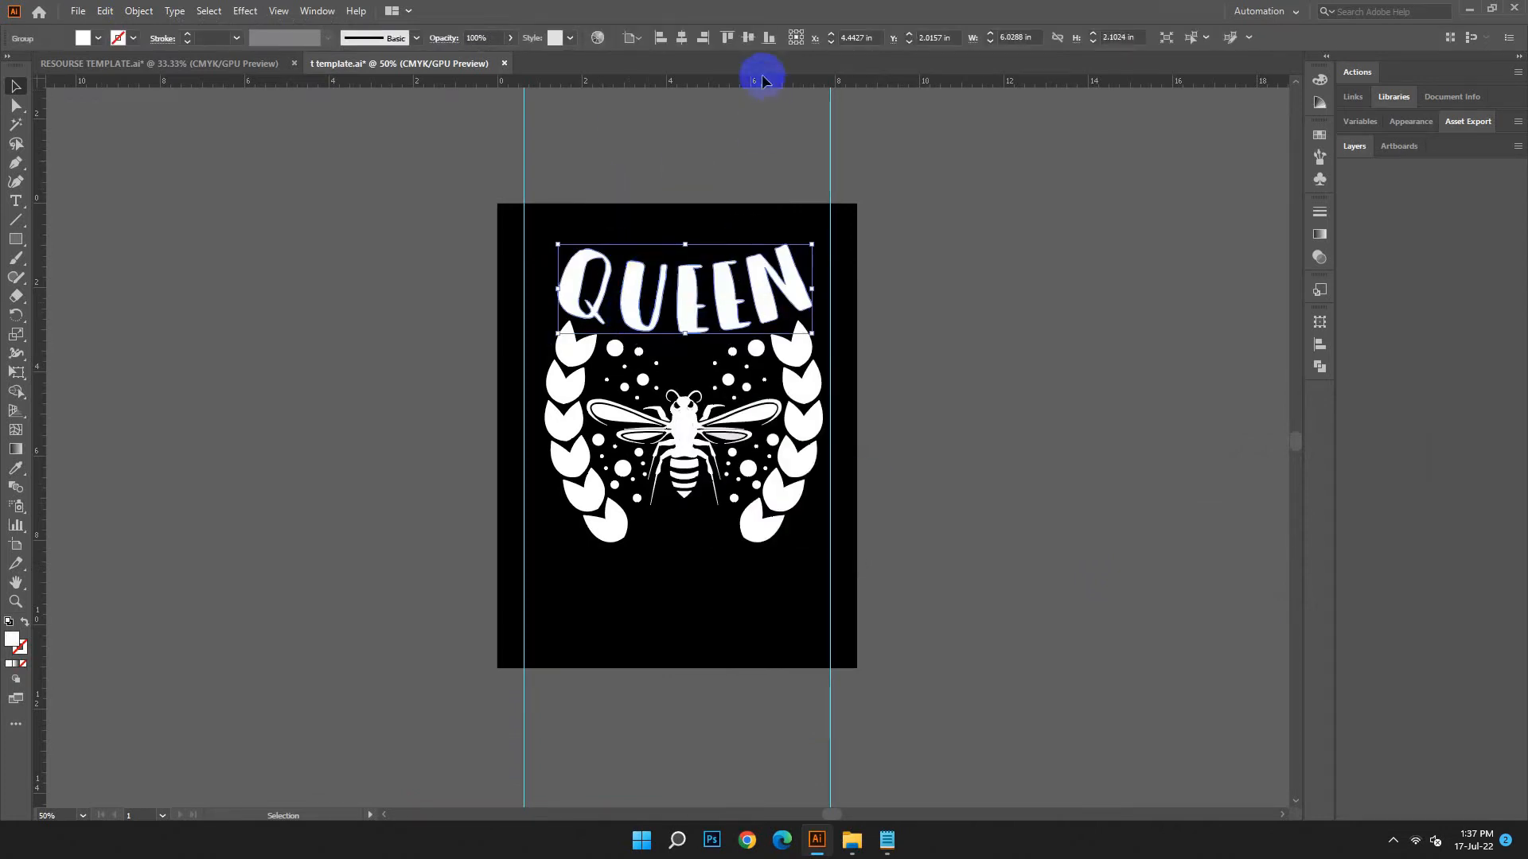
click(685, 40)
click(624, 426)
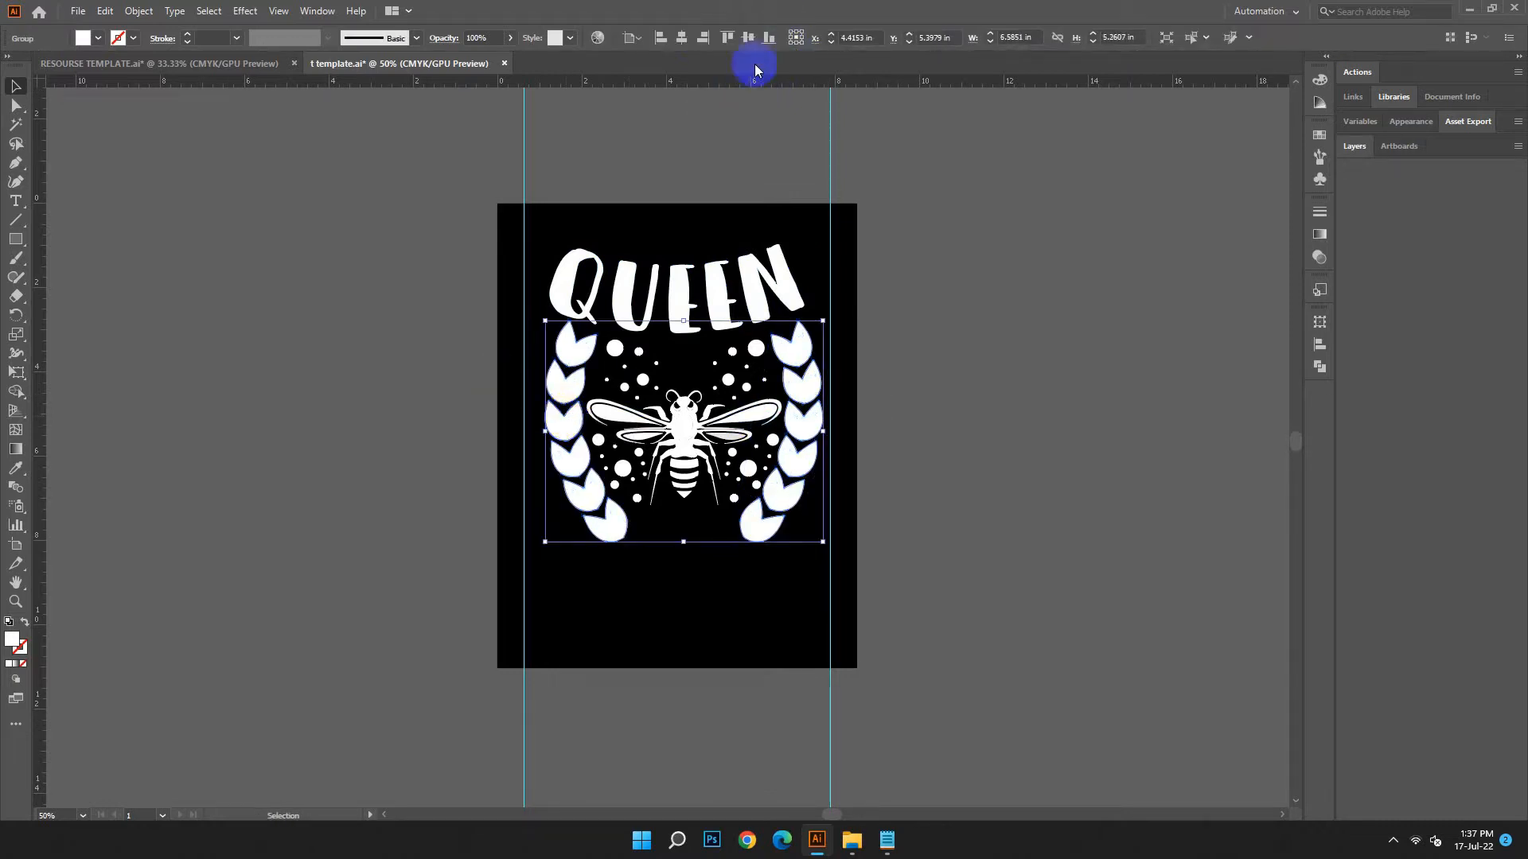
click(684, 40)
click(777, 445)
click(682, 37)
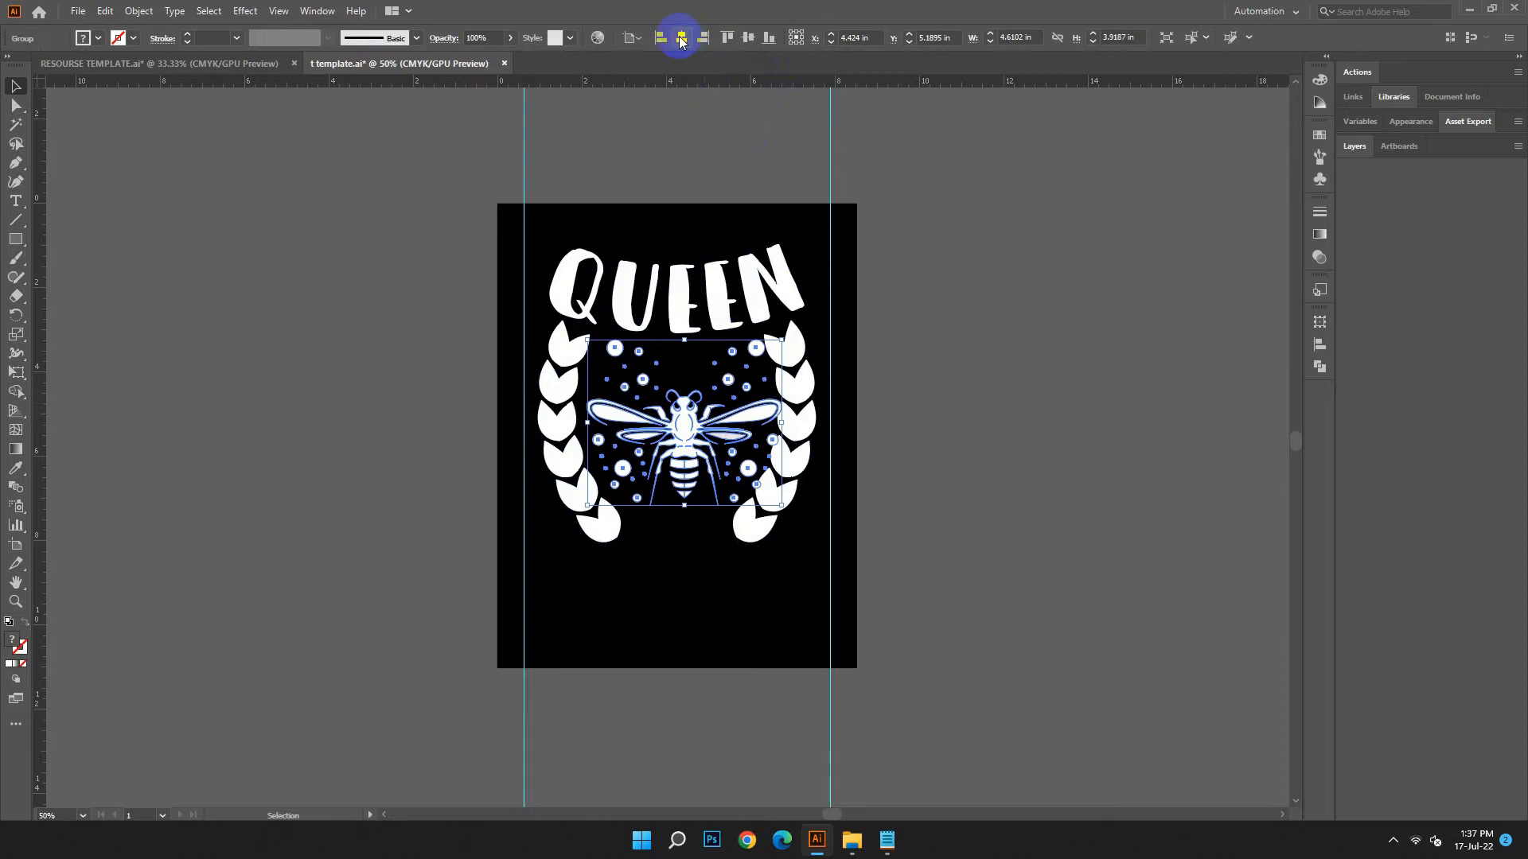
click(875, 387)
Switch to the Notepad notes, copy the word BEE and return to Illustrator.
scroll(863, 537, down, 1)
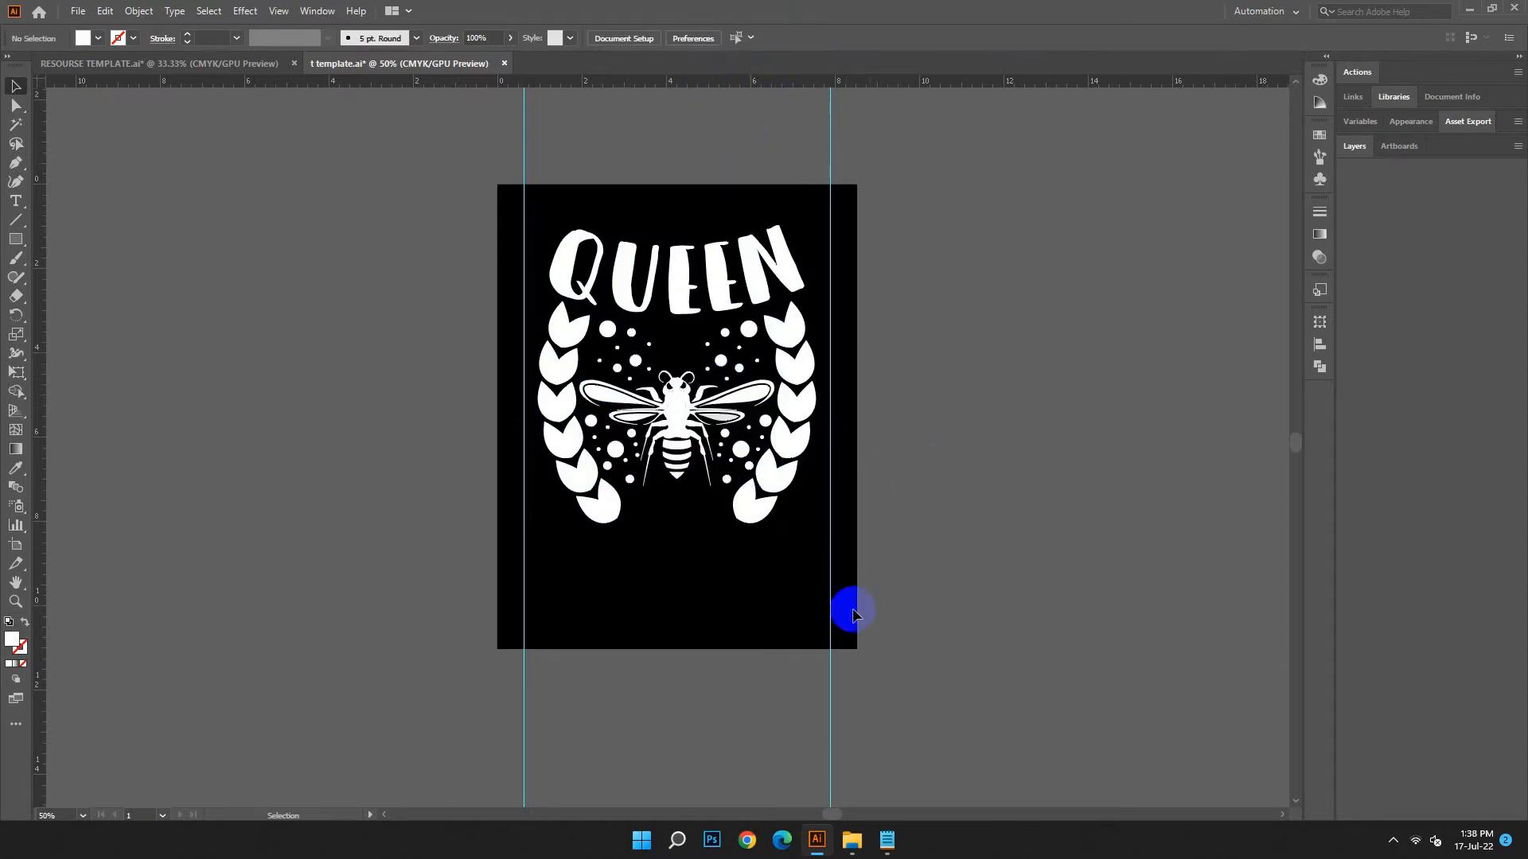
click(881, 845)
click(1048, 476)
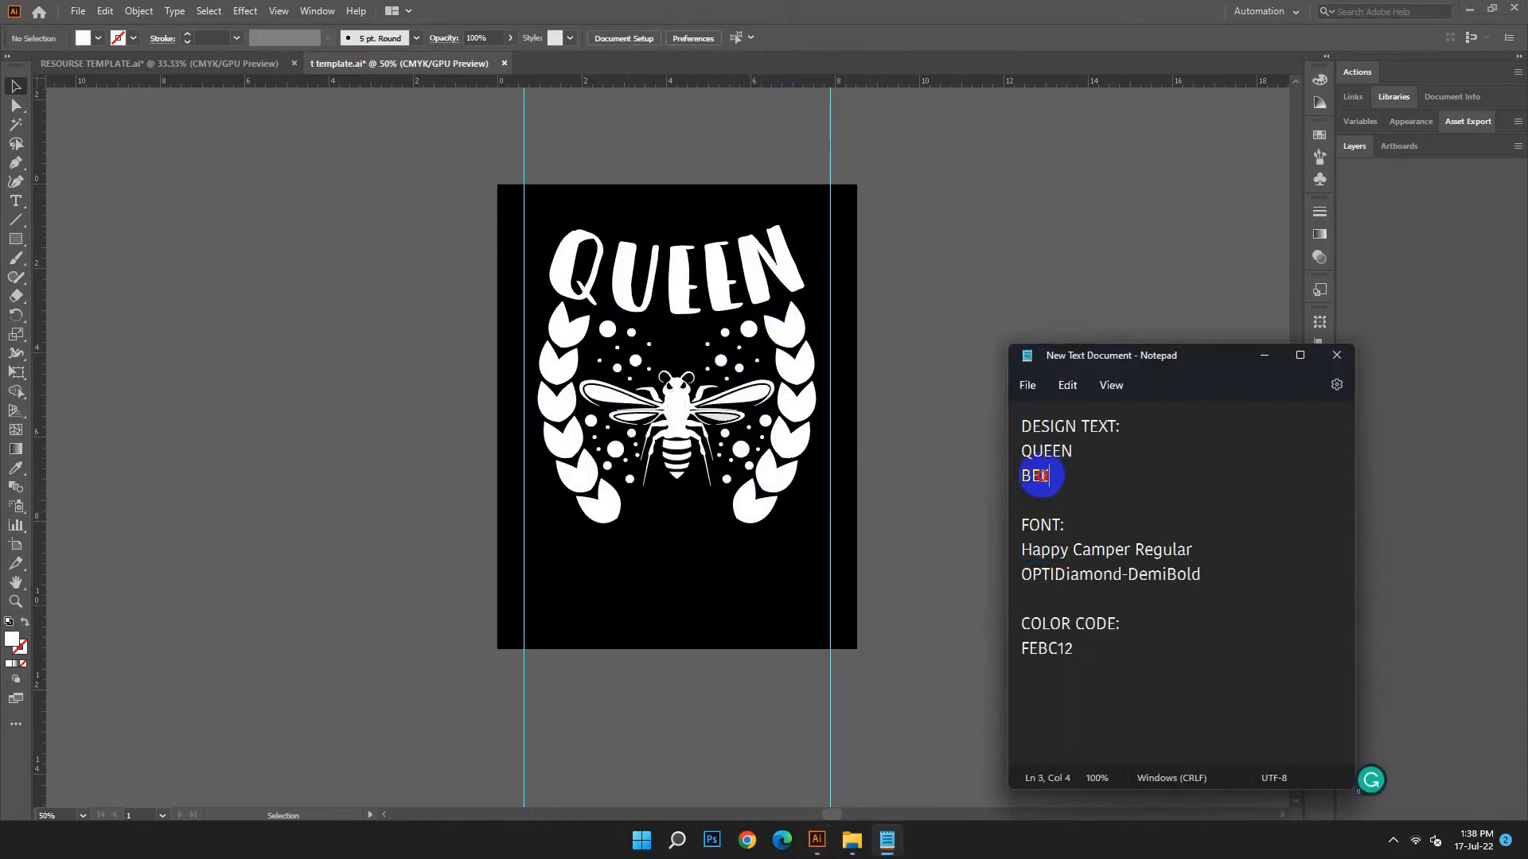
right_click(1054, 479)
click(1101, 557)
click(1262, 355)
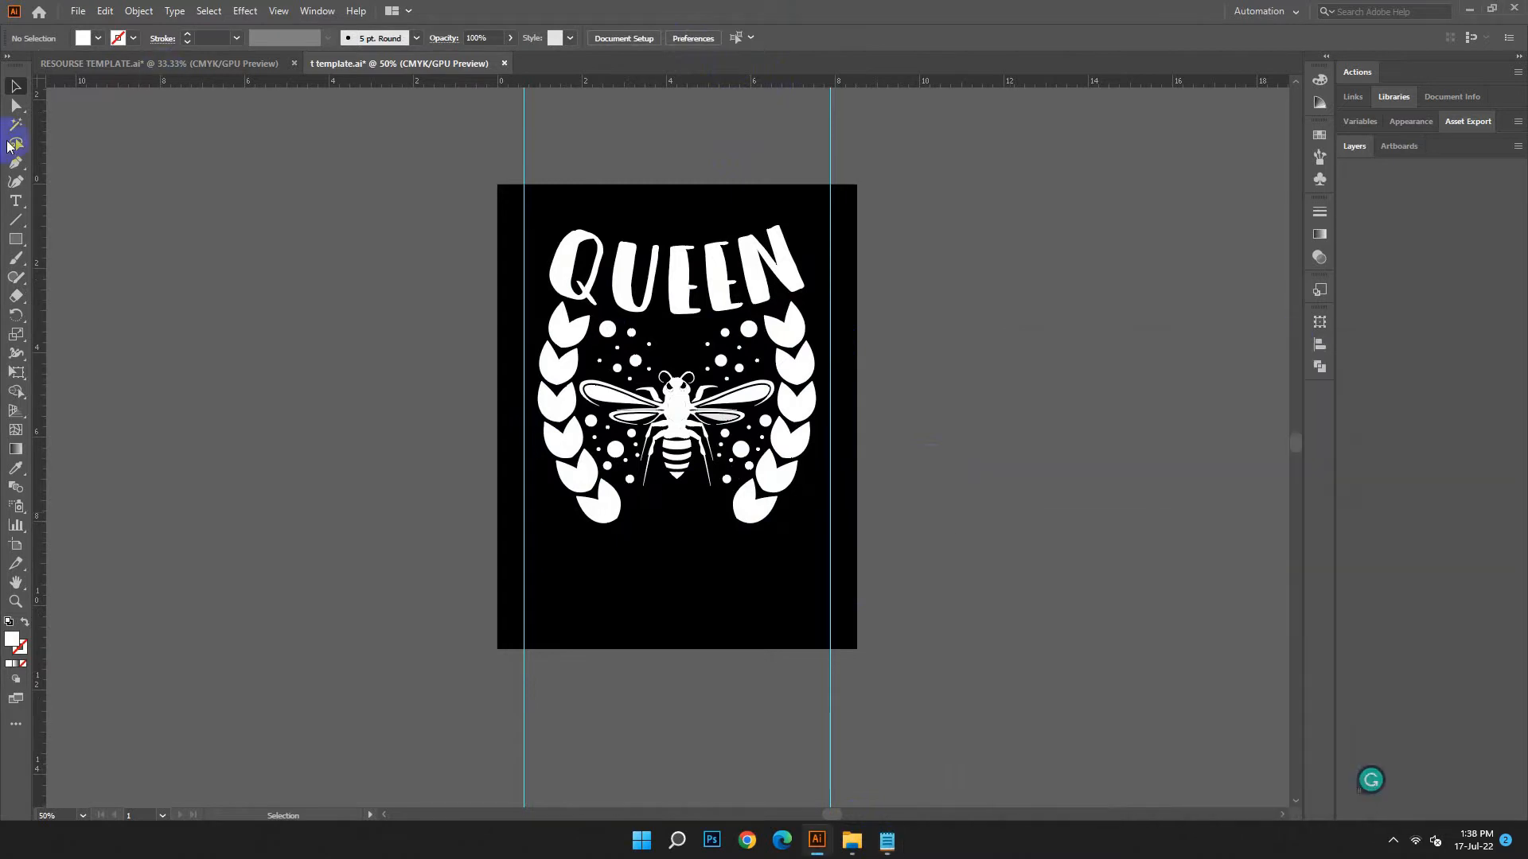
Create a point text reading BEE left of the artboard, scaled to about 67.6 pt.
click(15, 200)
click(196, 238)
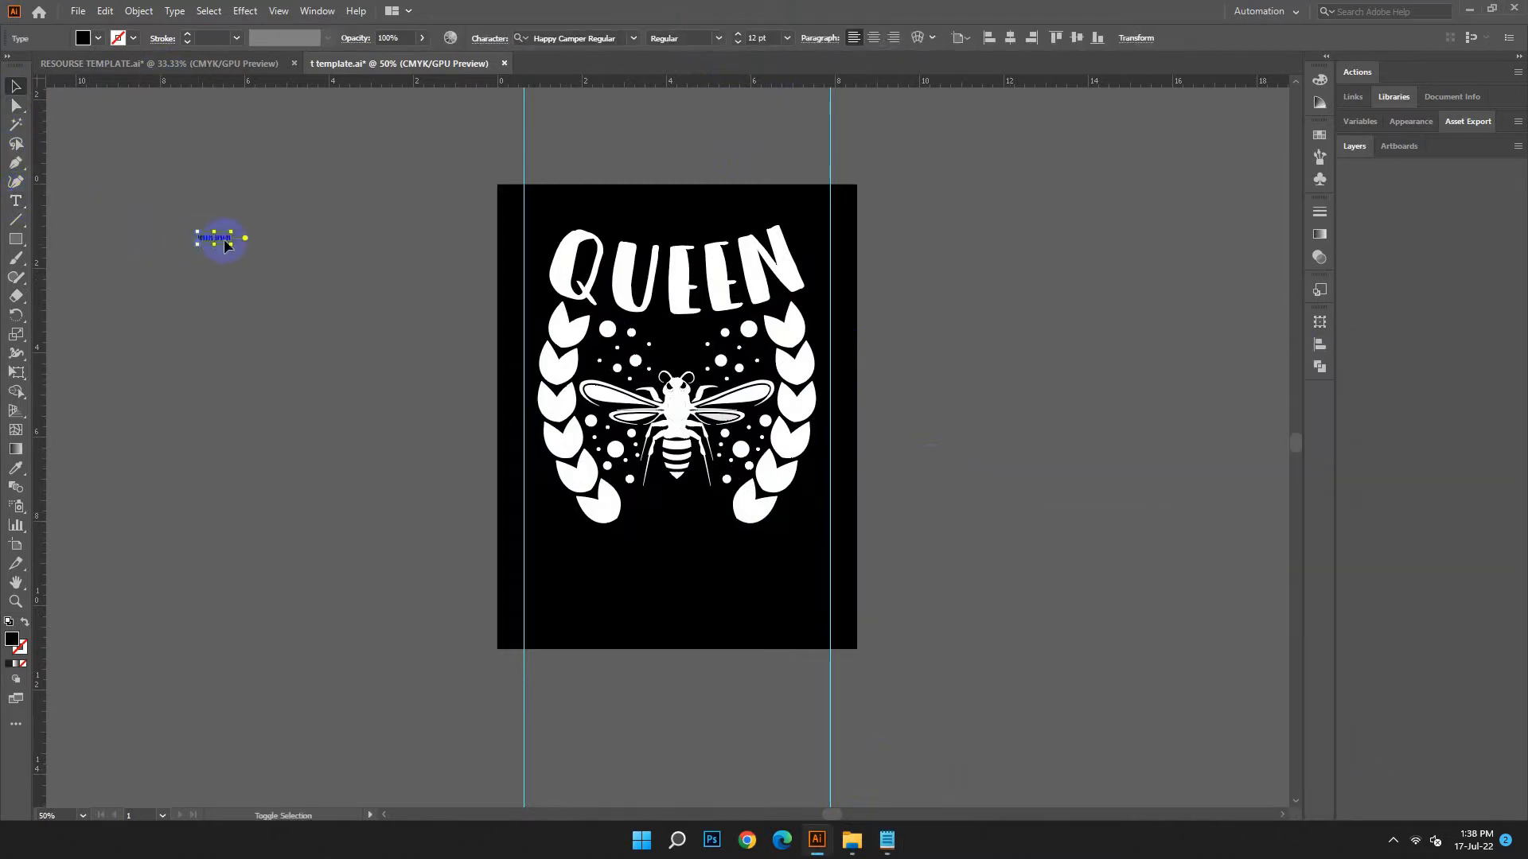
drag(390, 266, 196, 256)
click(105, 11)
click(109, 109)
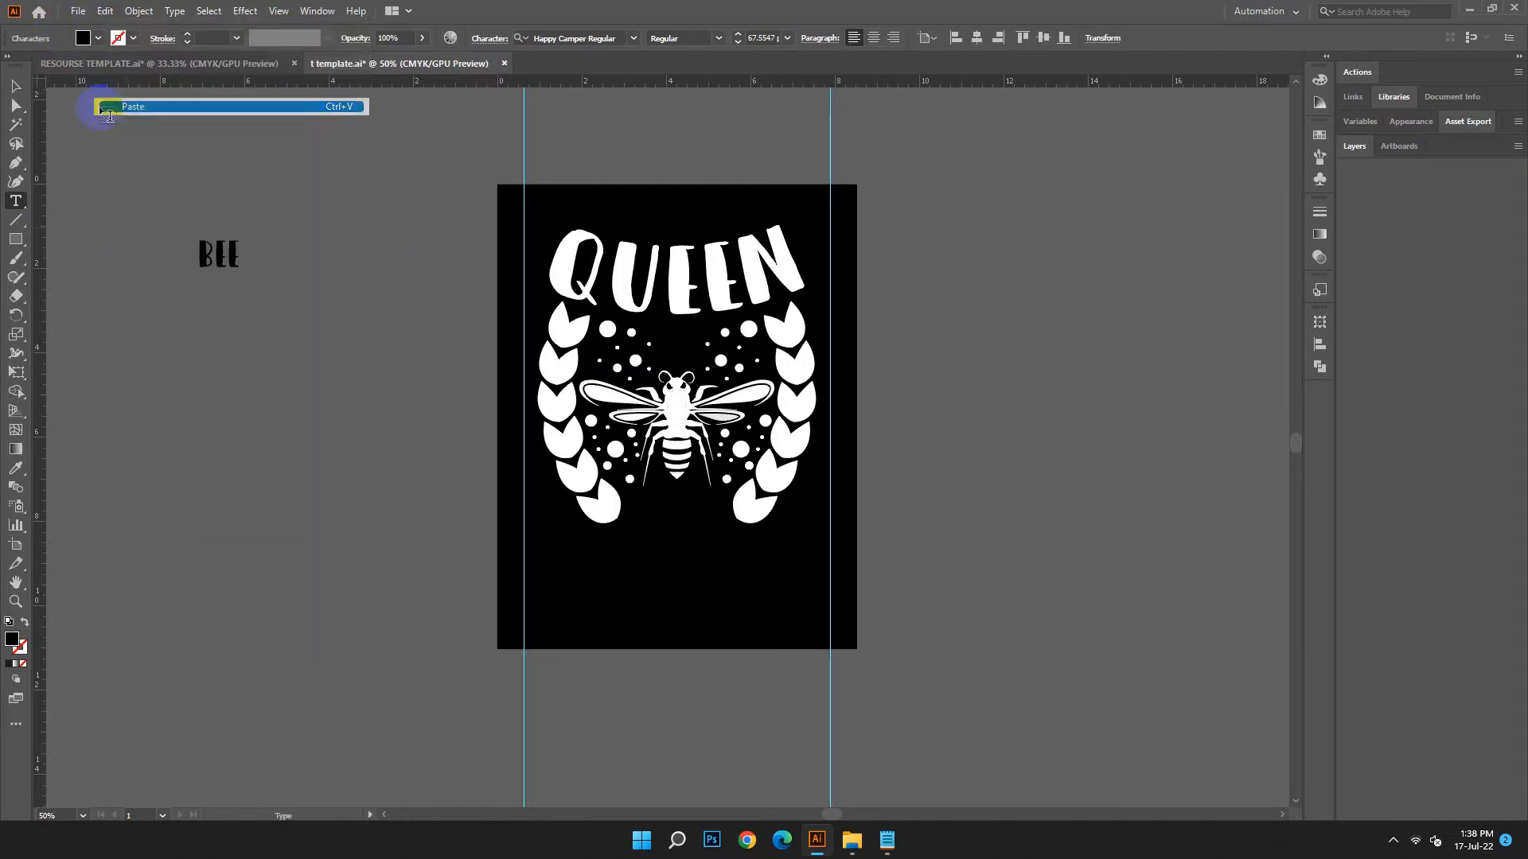
click(16, 86)
Copy the font name OPTIDiamond-DemiBold from the Notepad notes and apply it to the BEE text.
click(888, 839)
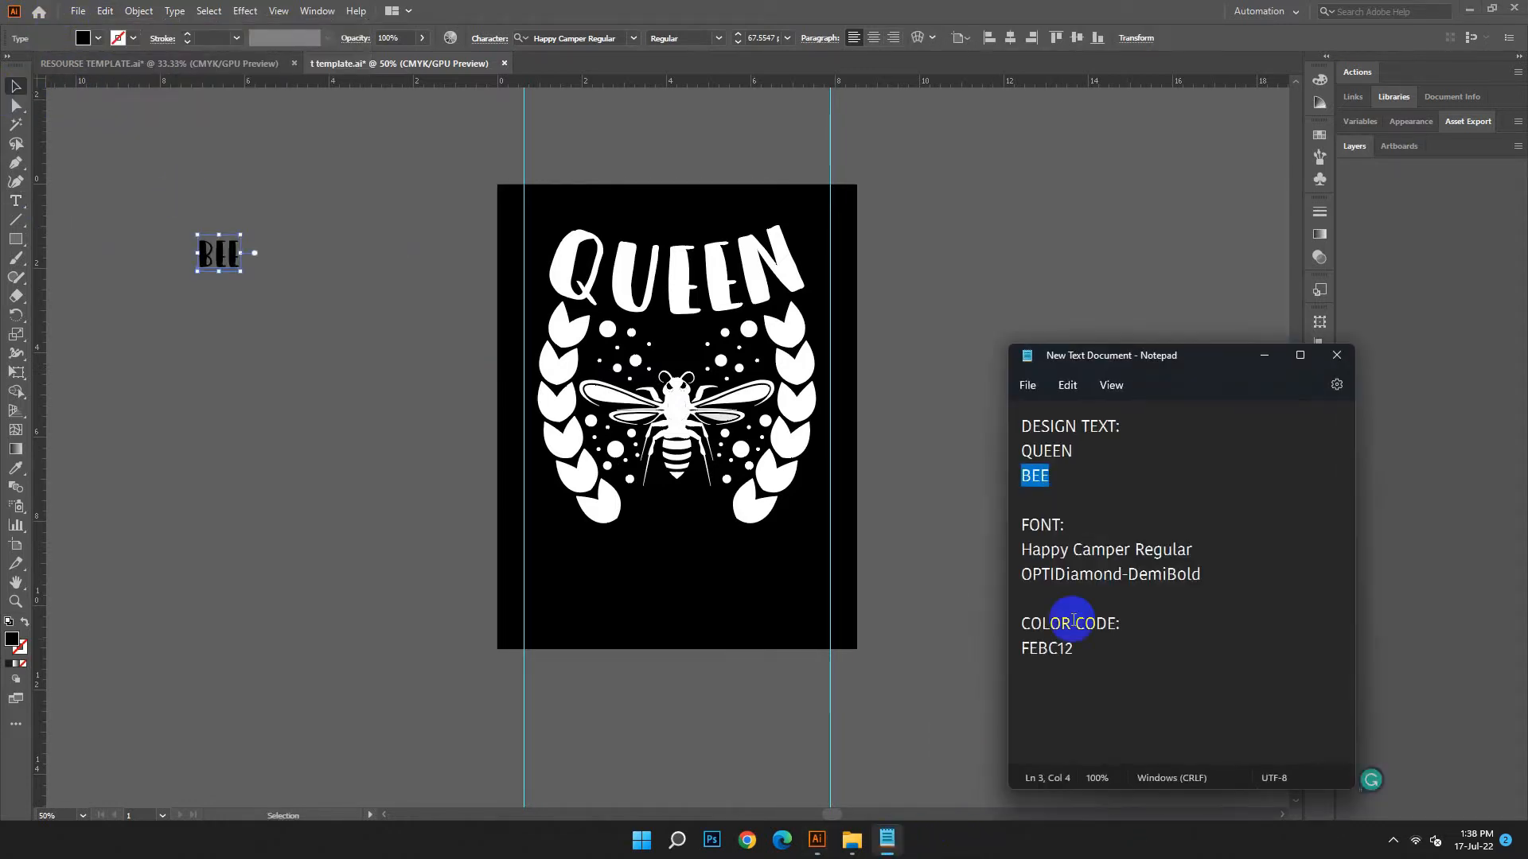
drag(1204, 576, 1019, 576)
key(ctrl+c)
right_click(1058, 576)
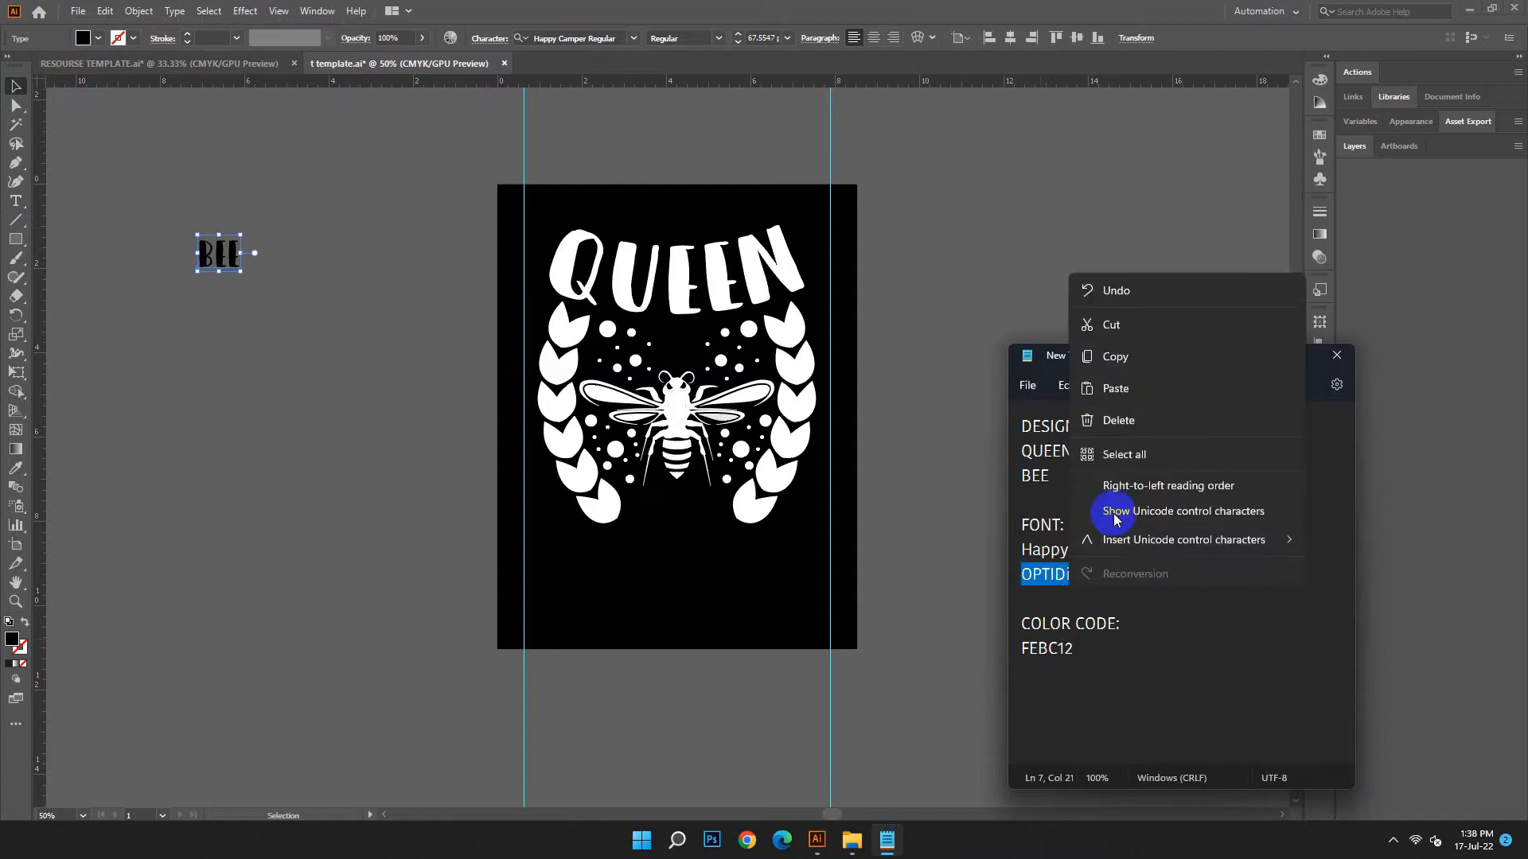
click(1122, 357)
click(1256, 355)
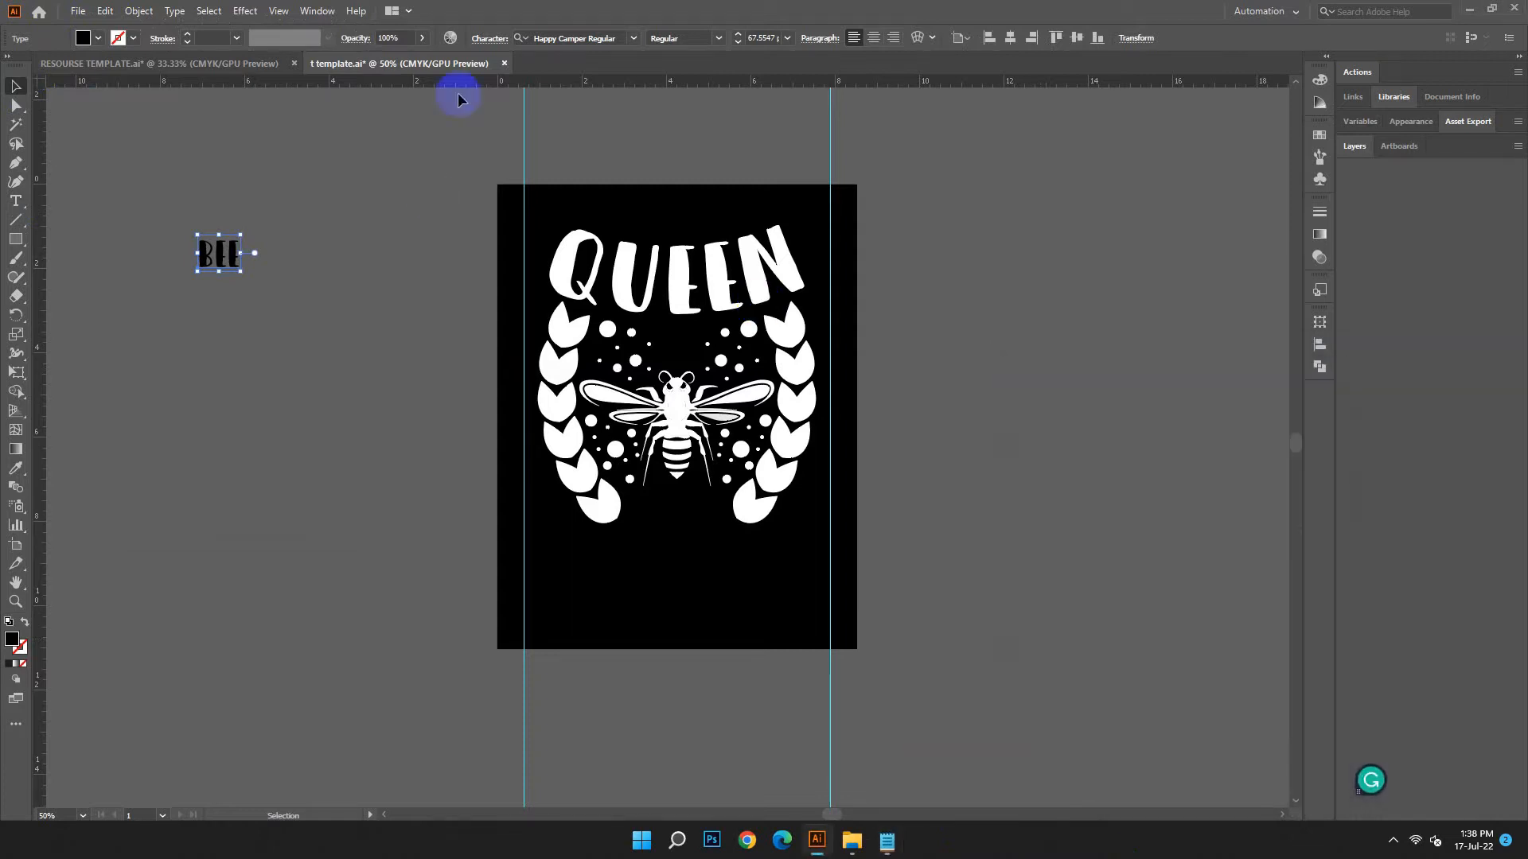
right_click(581, 39)
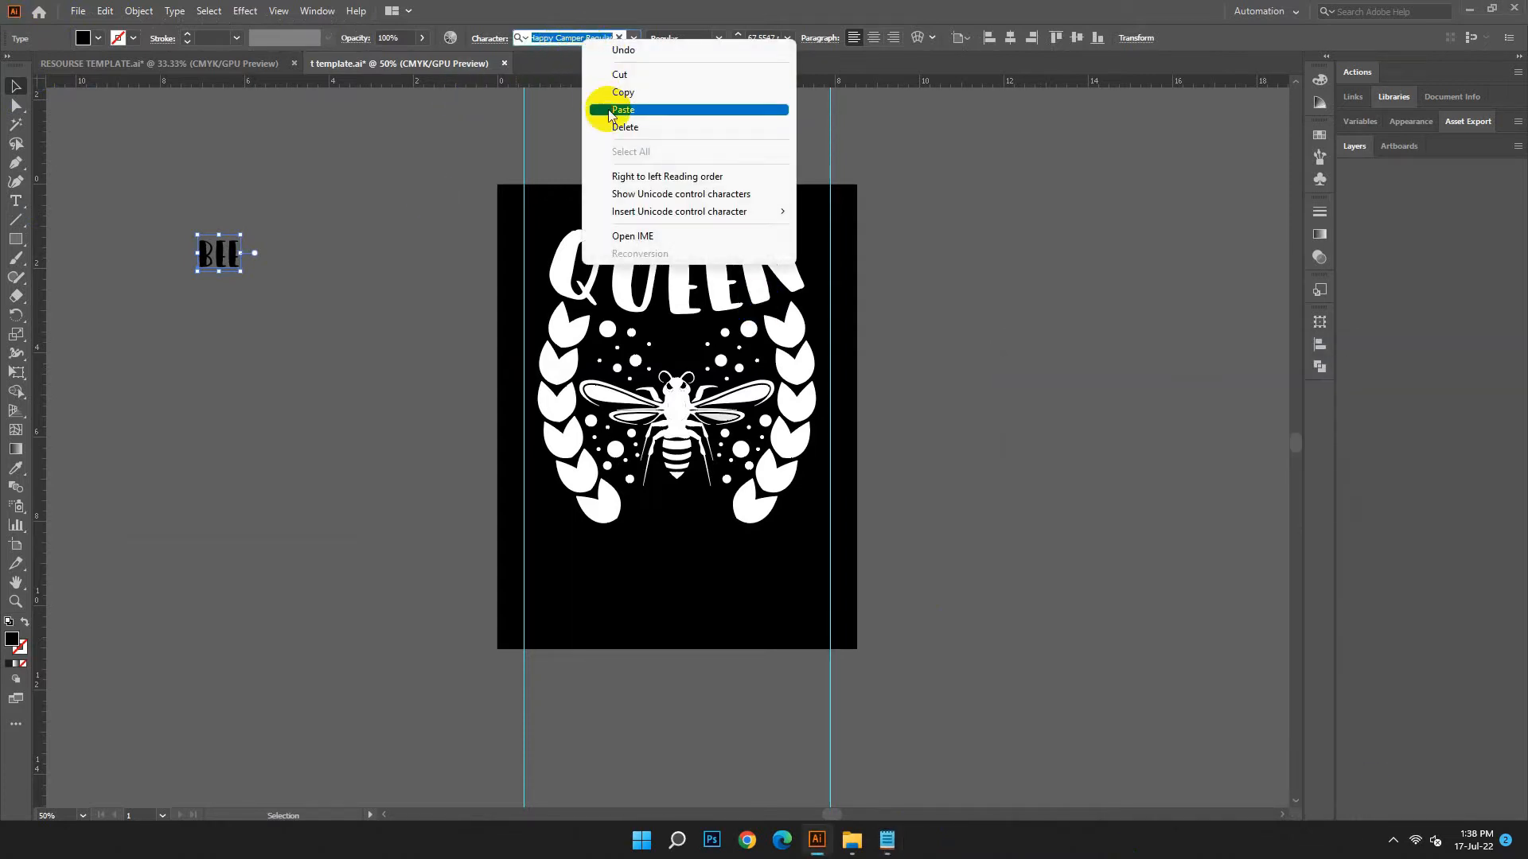
click(612, 111)
click(751, 116)
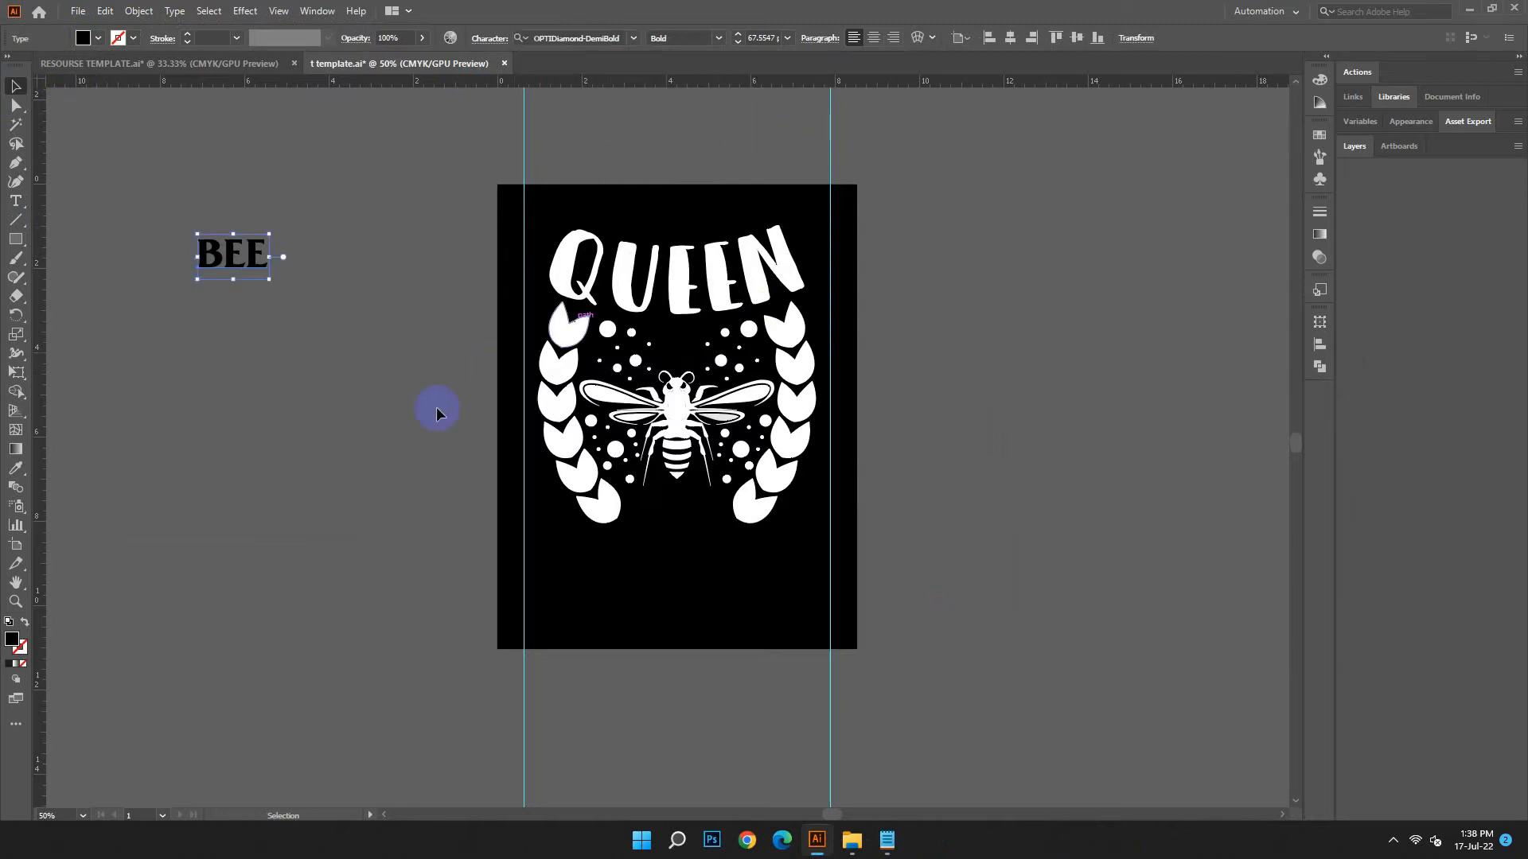
Fill the BEE text with white, FFFFFF.
double_click(14, 644)
click(233, 326)
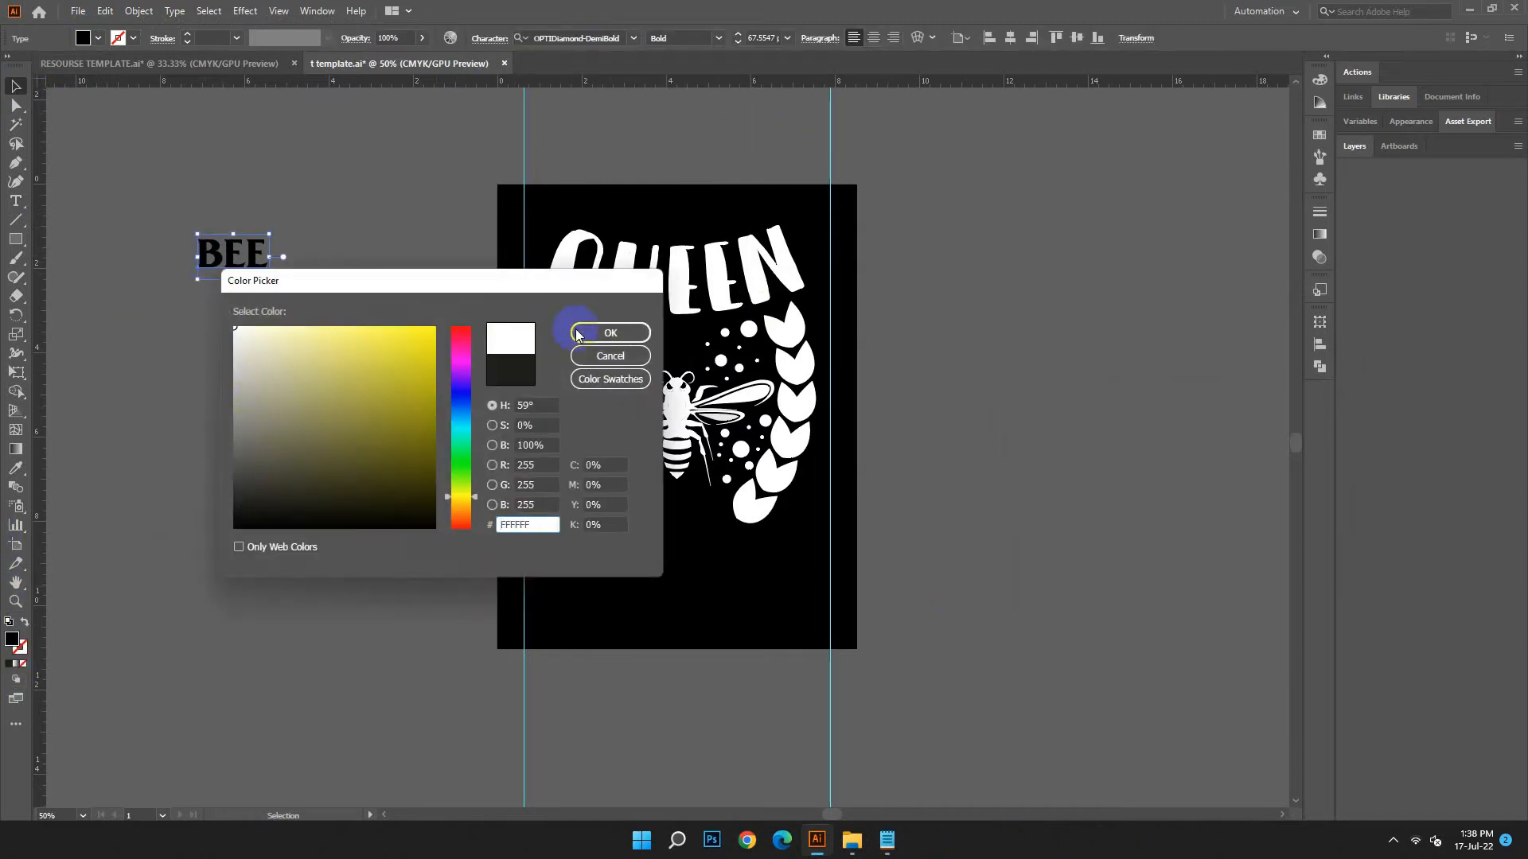
click(613, 331)
Place the BEE text below the bee, enlarge it to about 253.9 pt and centre it horizontally on the artboard.
drag(275, 280, 790, 686)
drag(665, 624, 746, 625)
drag(876, 690, 833, 660)
drag(680, 587, 673, 587)
click(873, 37)
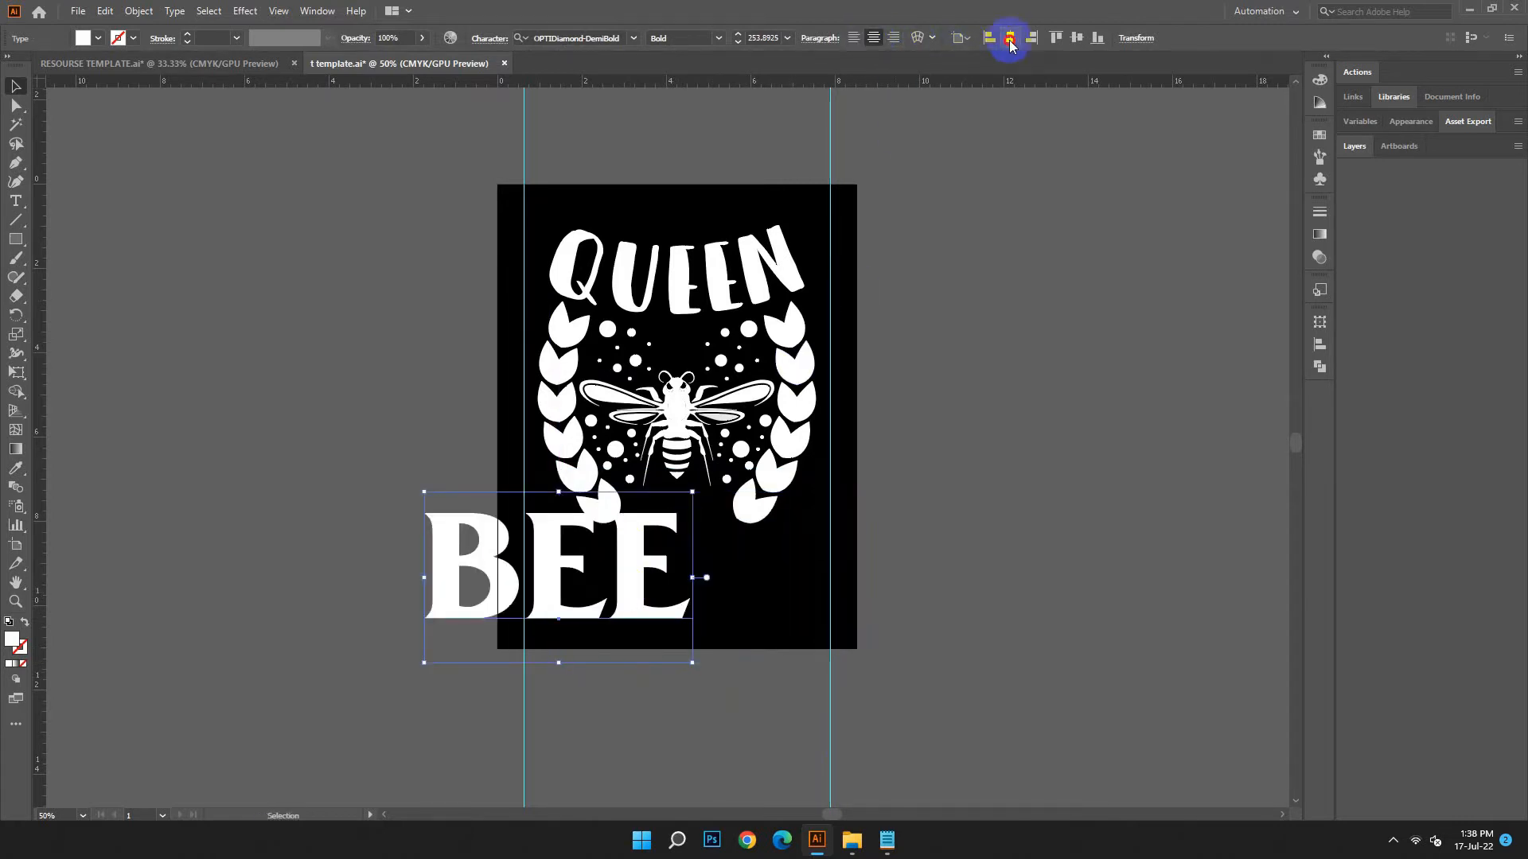
drag(643, 536, 777, 535)
Convert the BEE text to outlines.
click(732, 710)
click(733, 497)
right_click(736, 498)
click(869, 269)
click(944, 518)
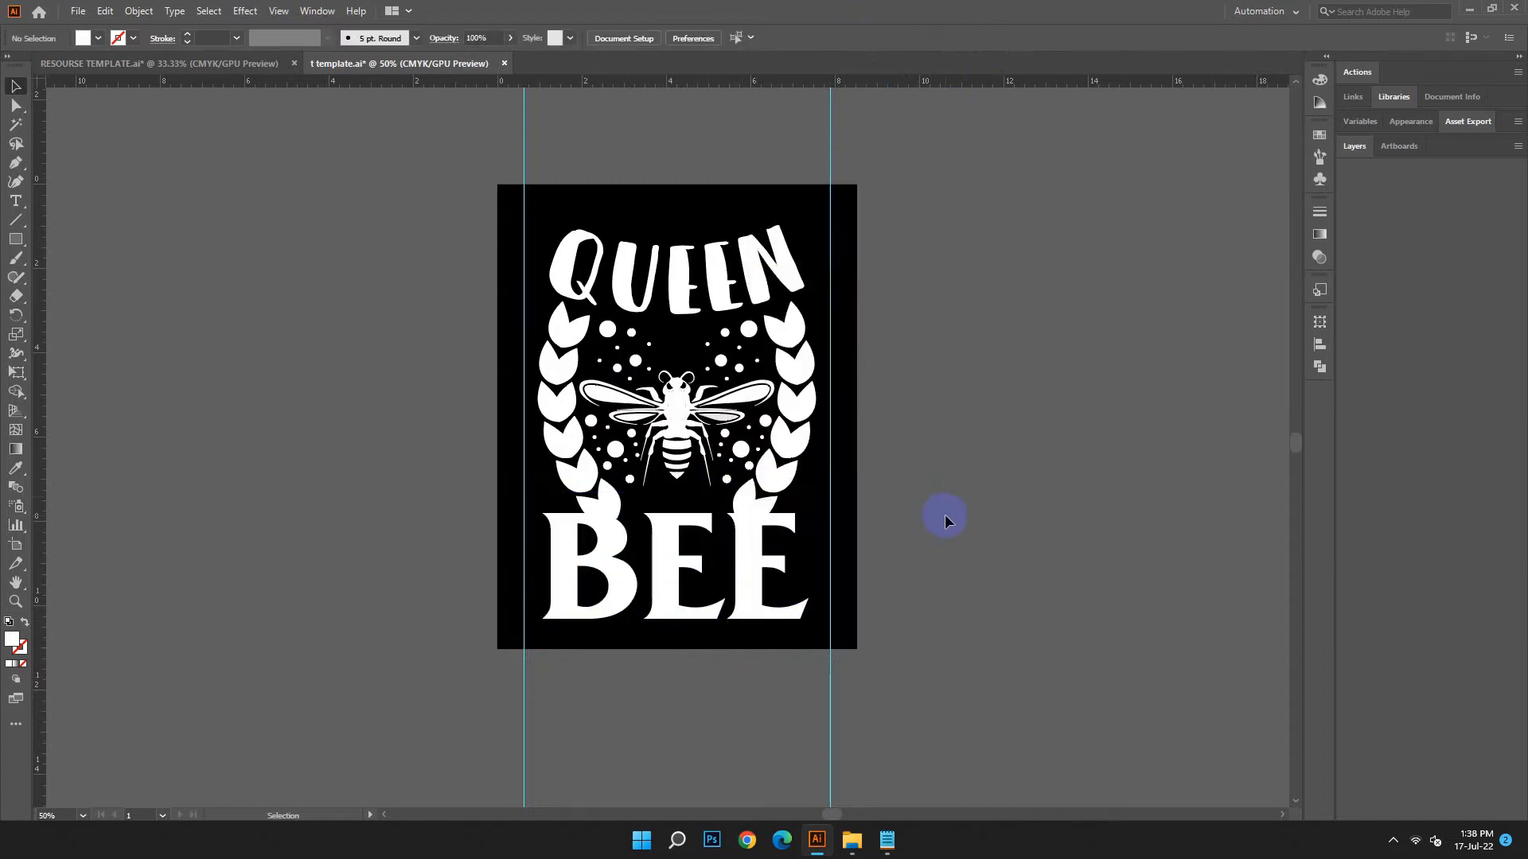
Duplicate the leaf branches in front of themselves and hide the pasted copy.
click(795, 495)
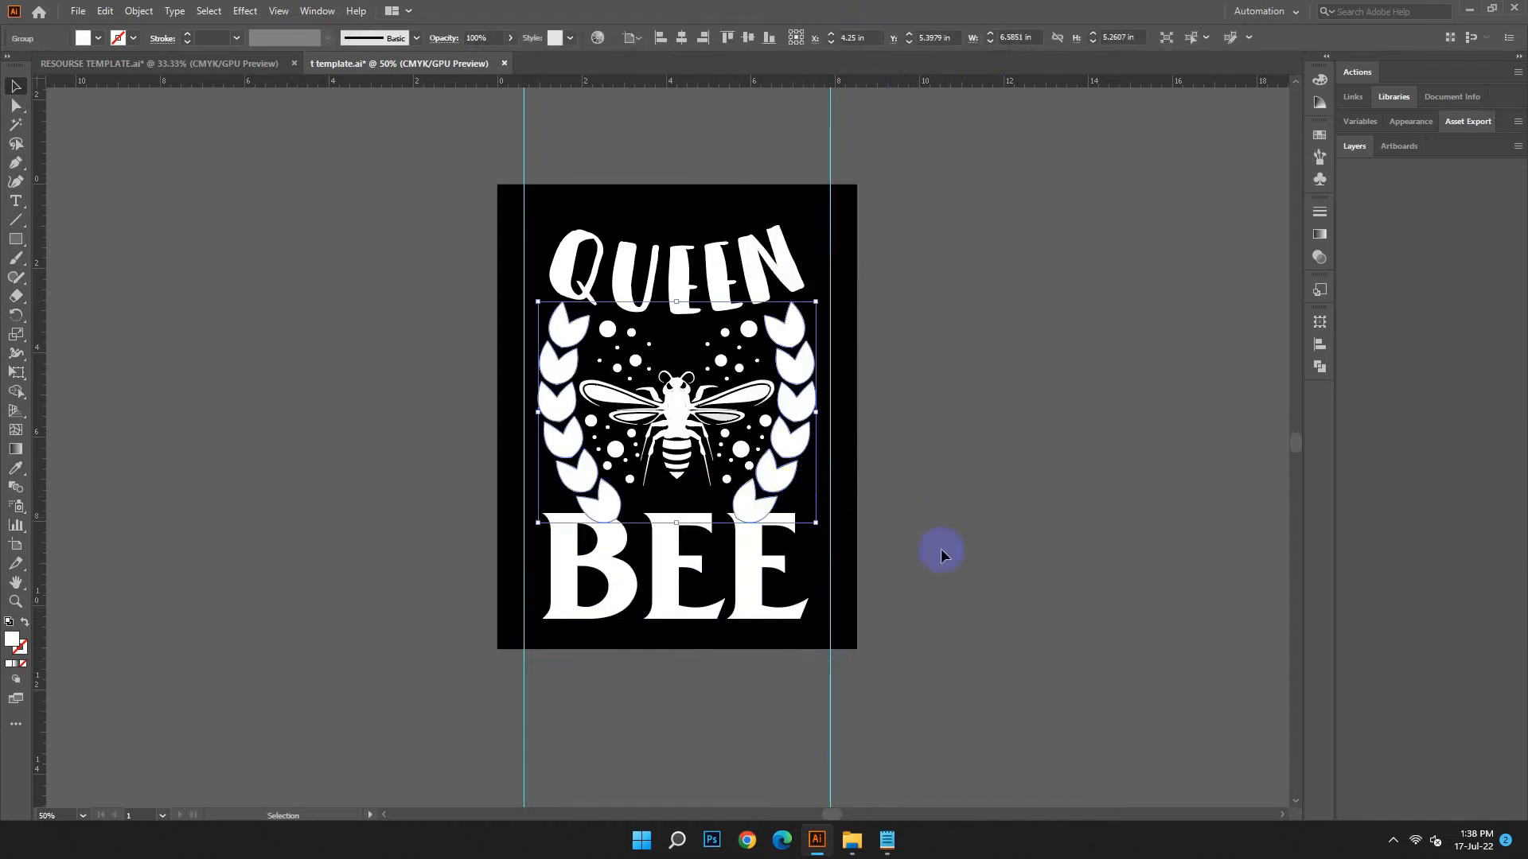
click(106, 11)
click(131, 88)
click(105, 11)
click(148, 124)
click(139, 11)
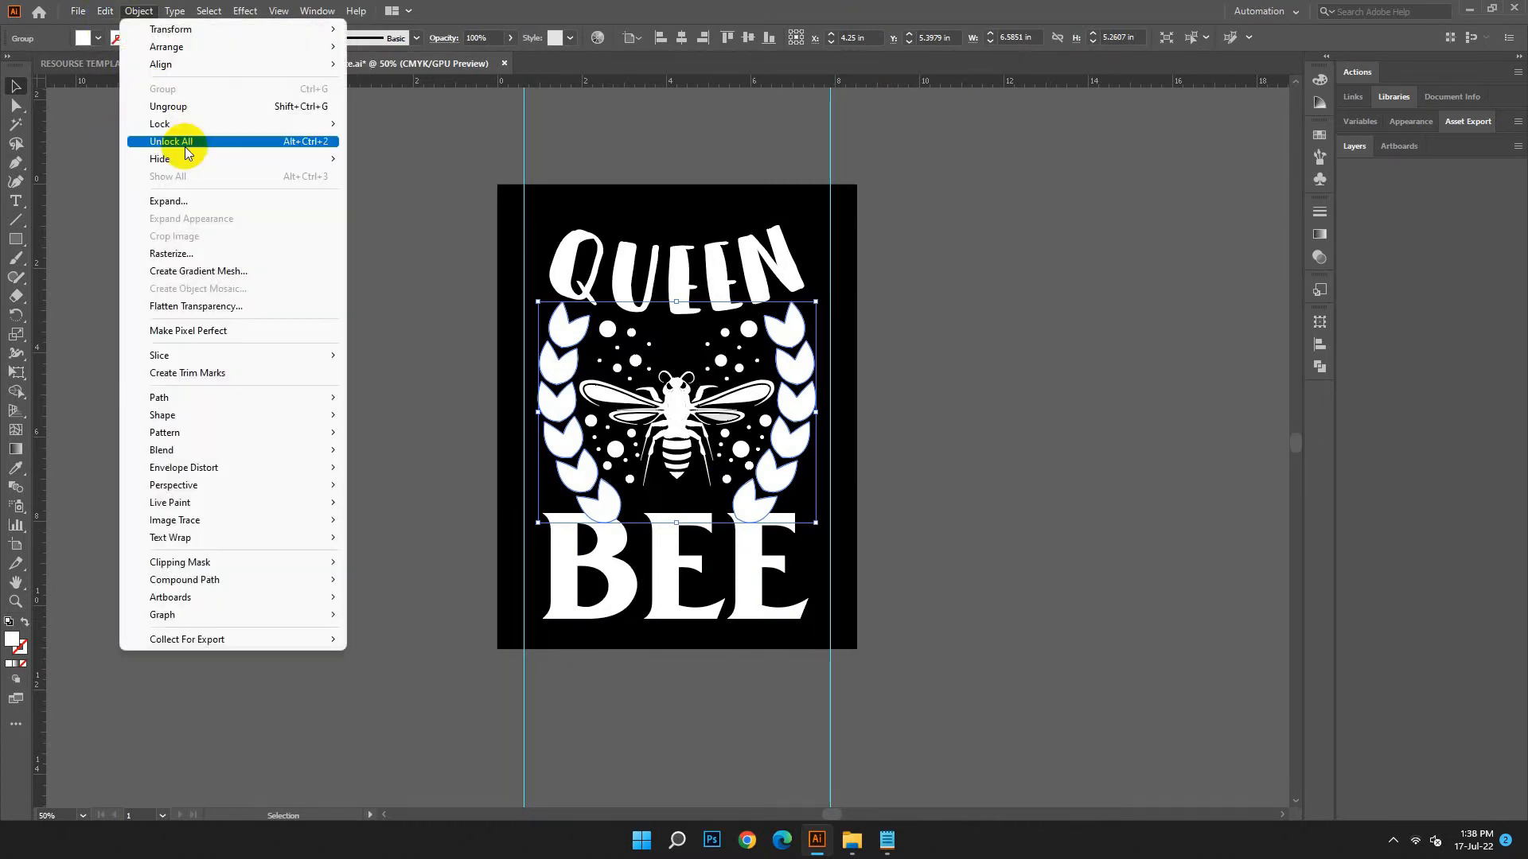
mouse_move(181, 159)
click(362, 154)
Switch the ruler units to pixels and offset the leaf branches' paths by 10 px with miter joins.
click(795, 351)
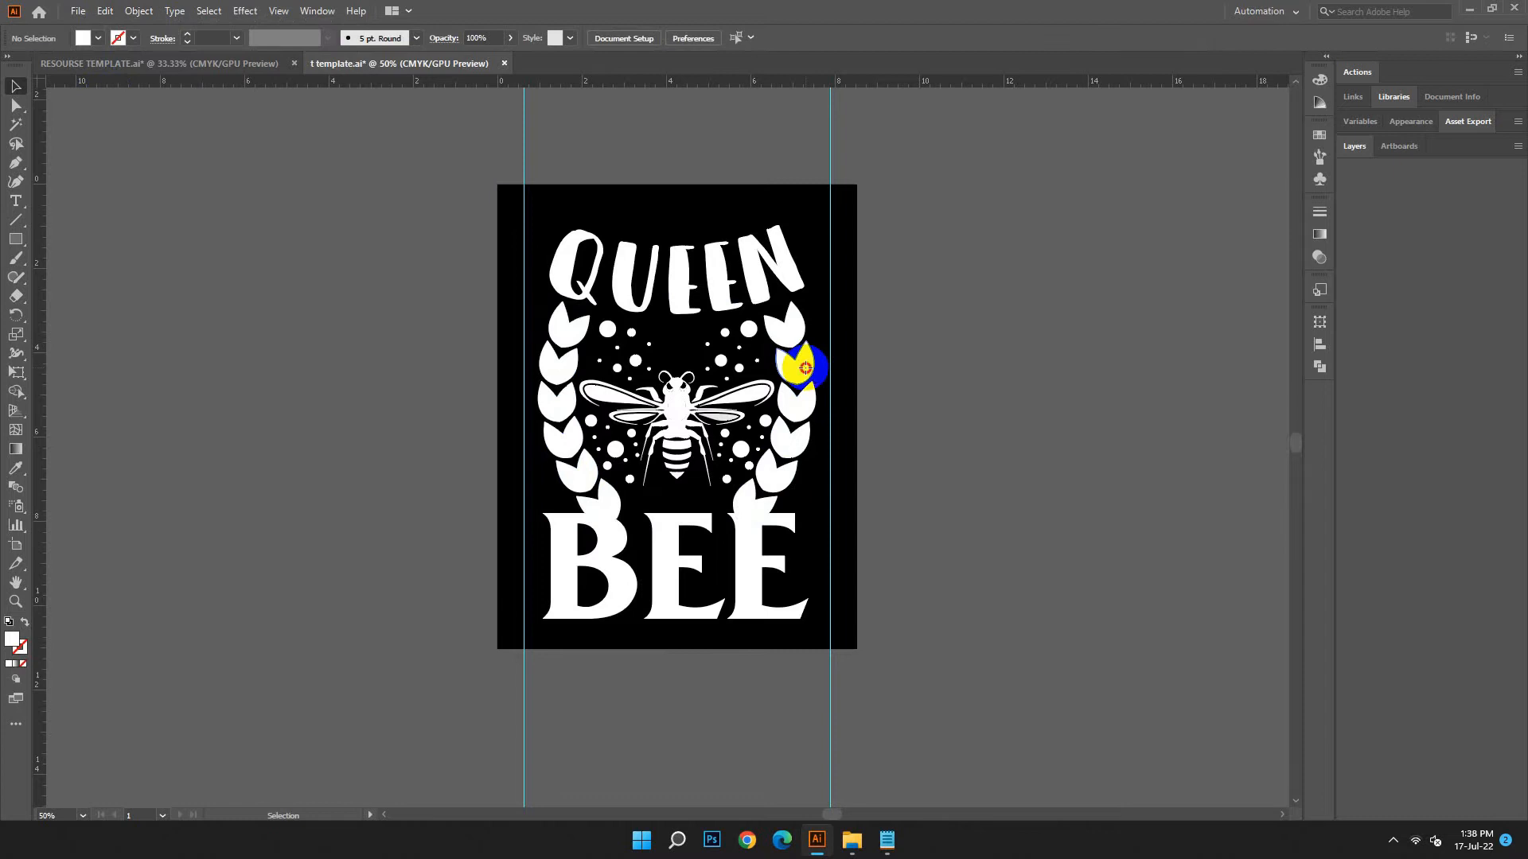
right_click(646, 86)
click(691, 163)
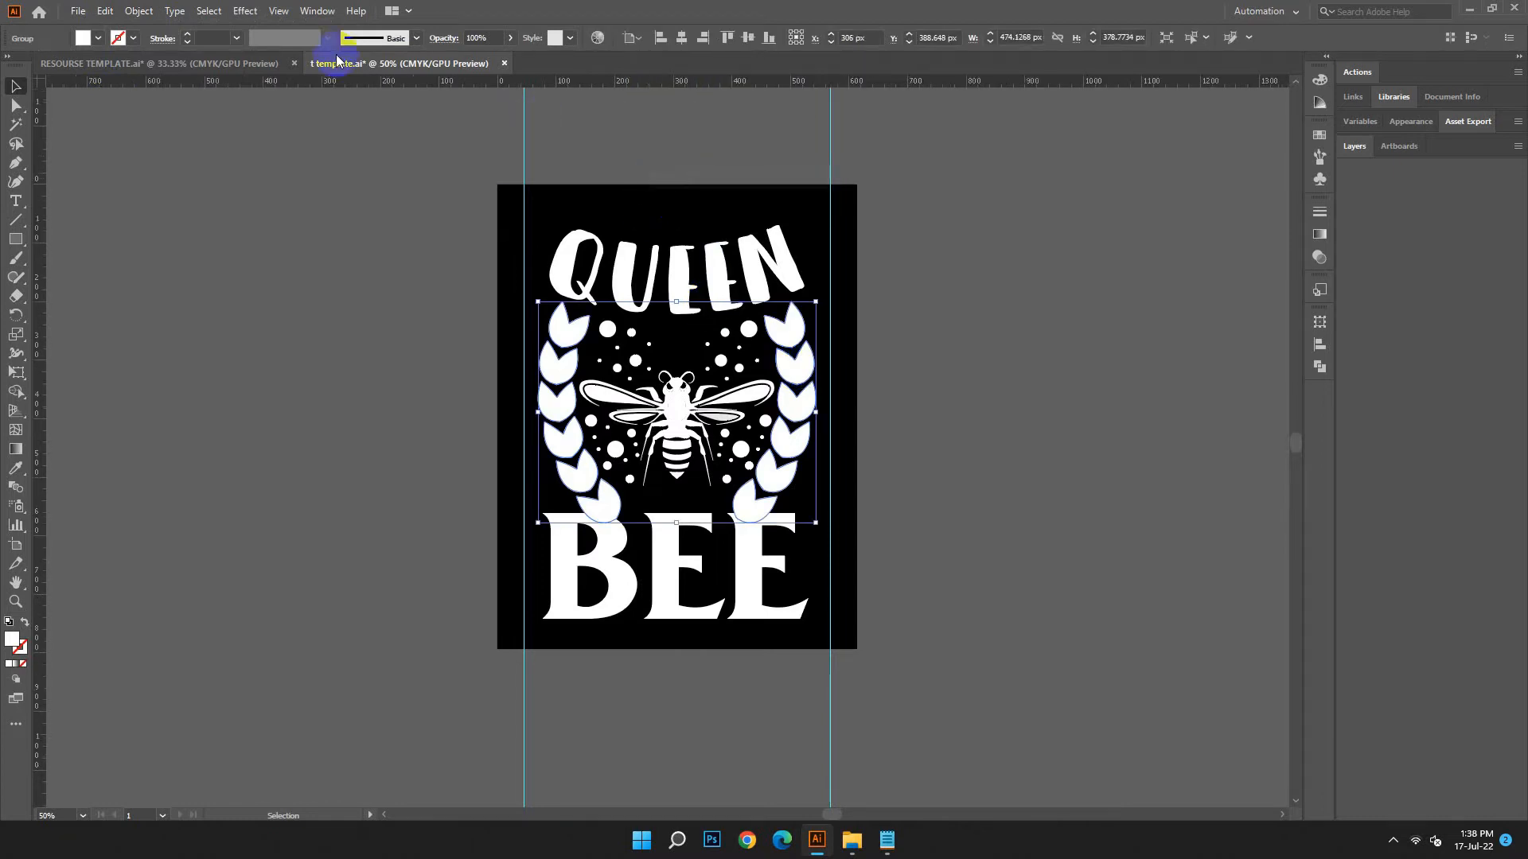
click(128, 10)
mouse_move(322, 413)
click(422, 459)
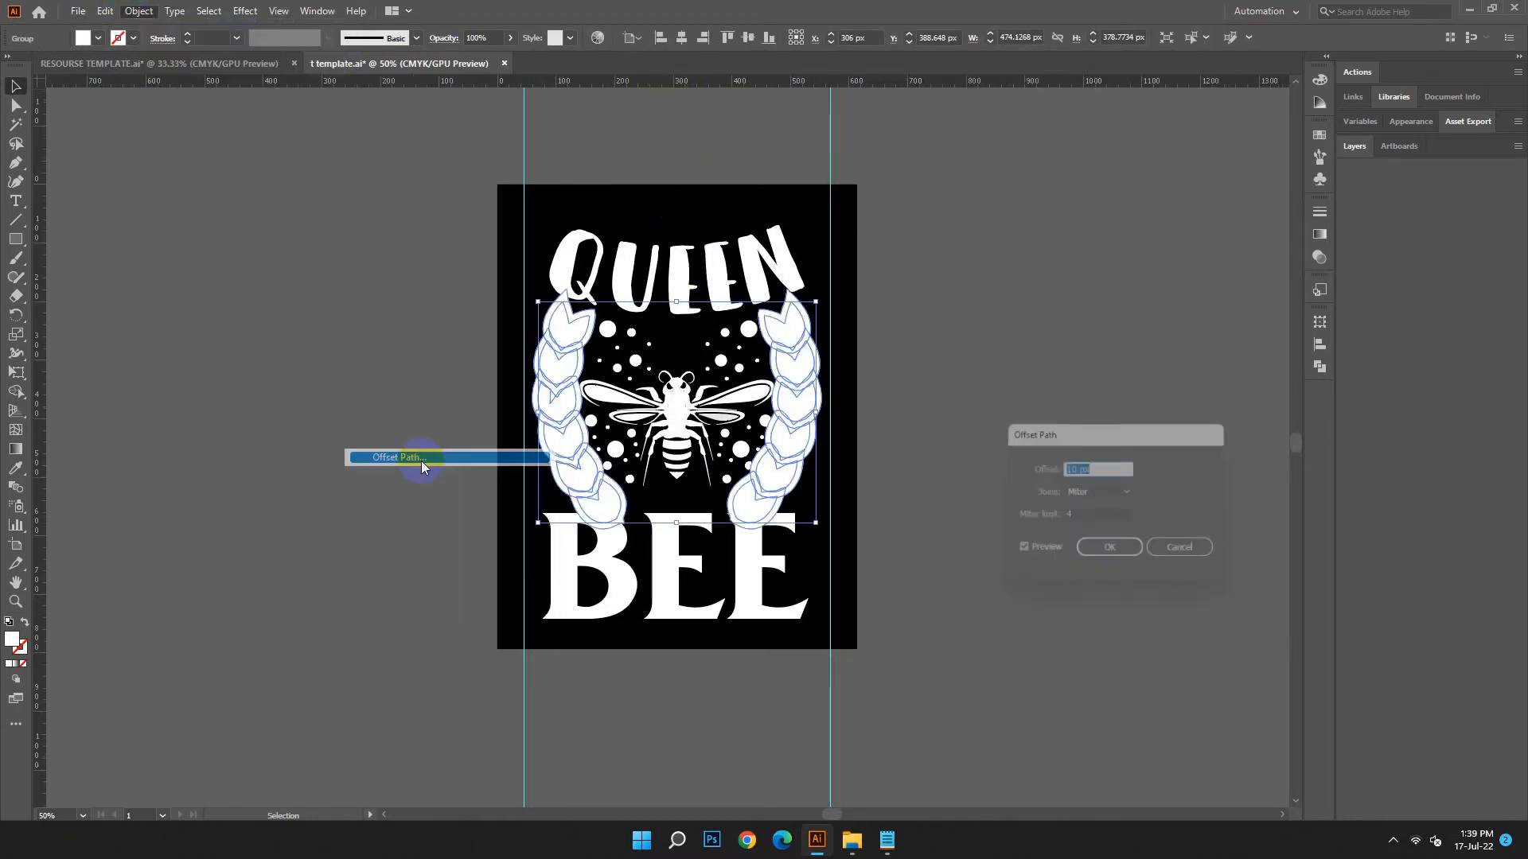
click(1115, 553)
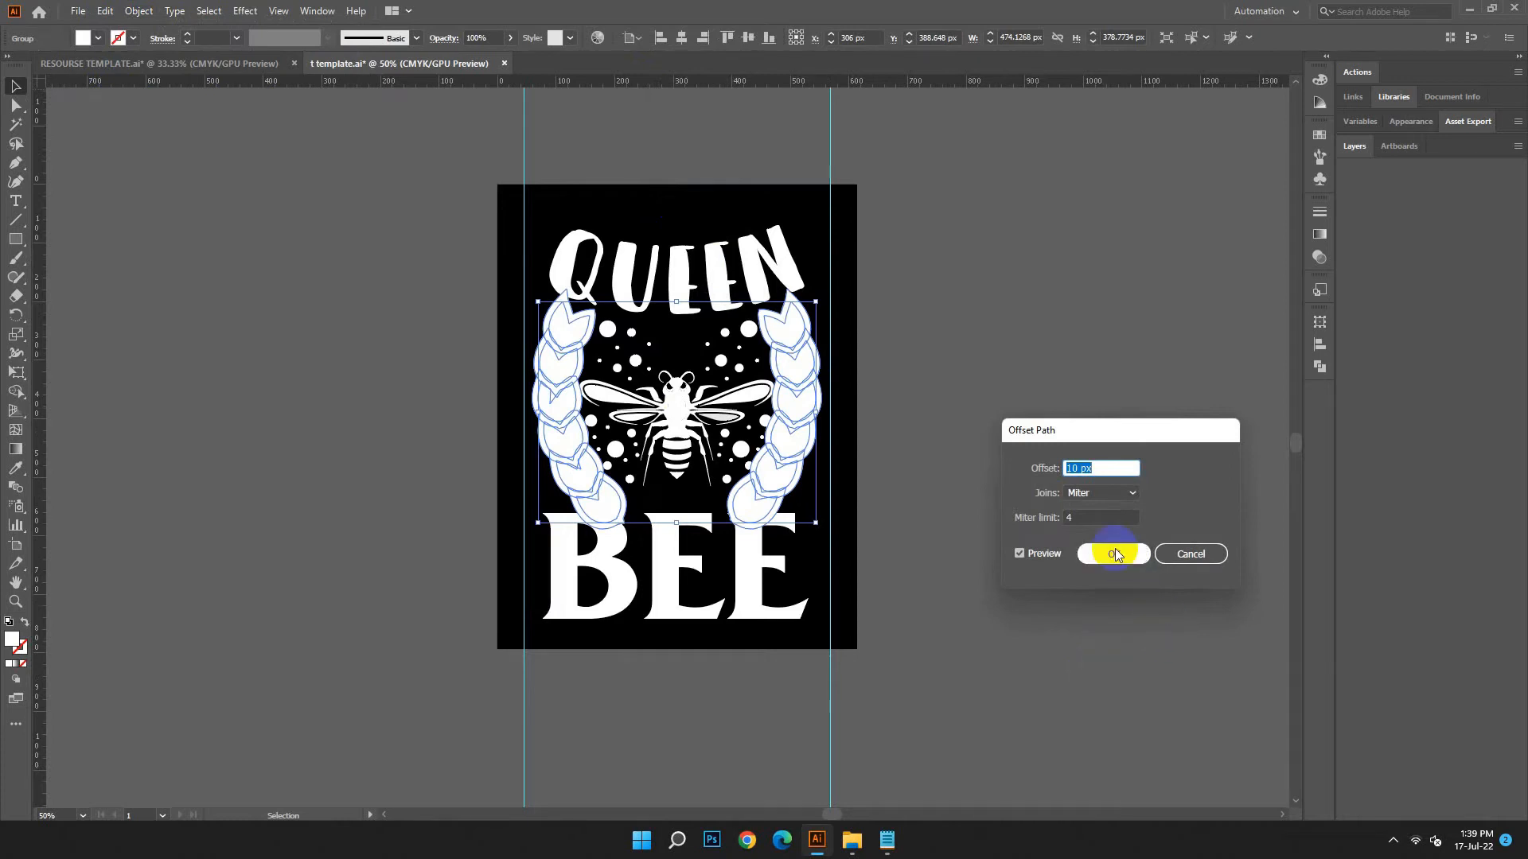
Unite the offset leaf branches into solid silhouettes with Pathfinder.
drag(813, 448, 797, 428)
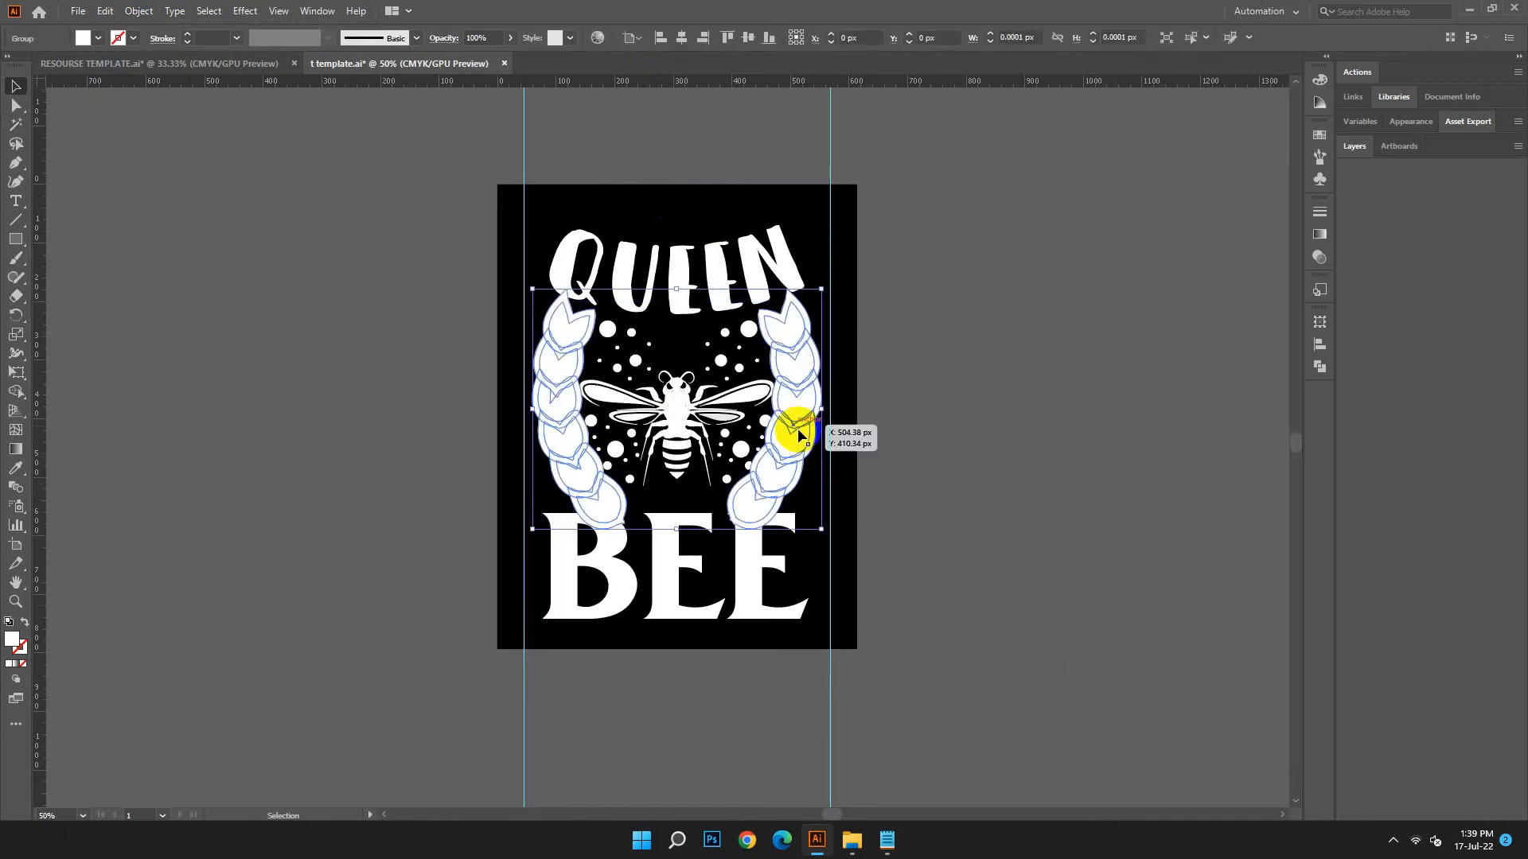
click(1317, 364)
click(1133, 357)
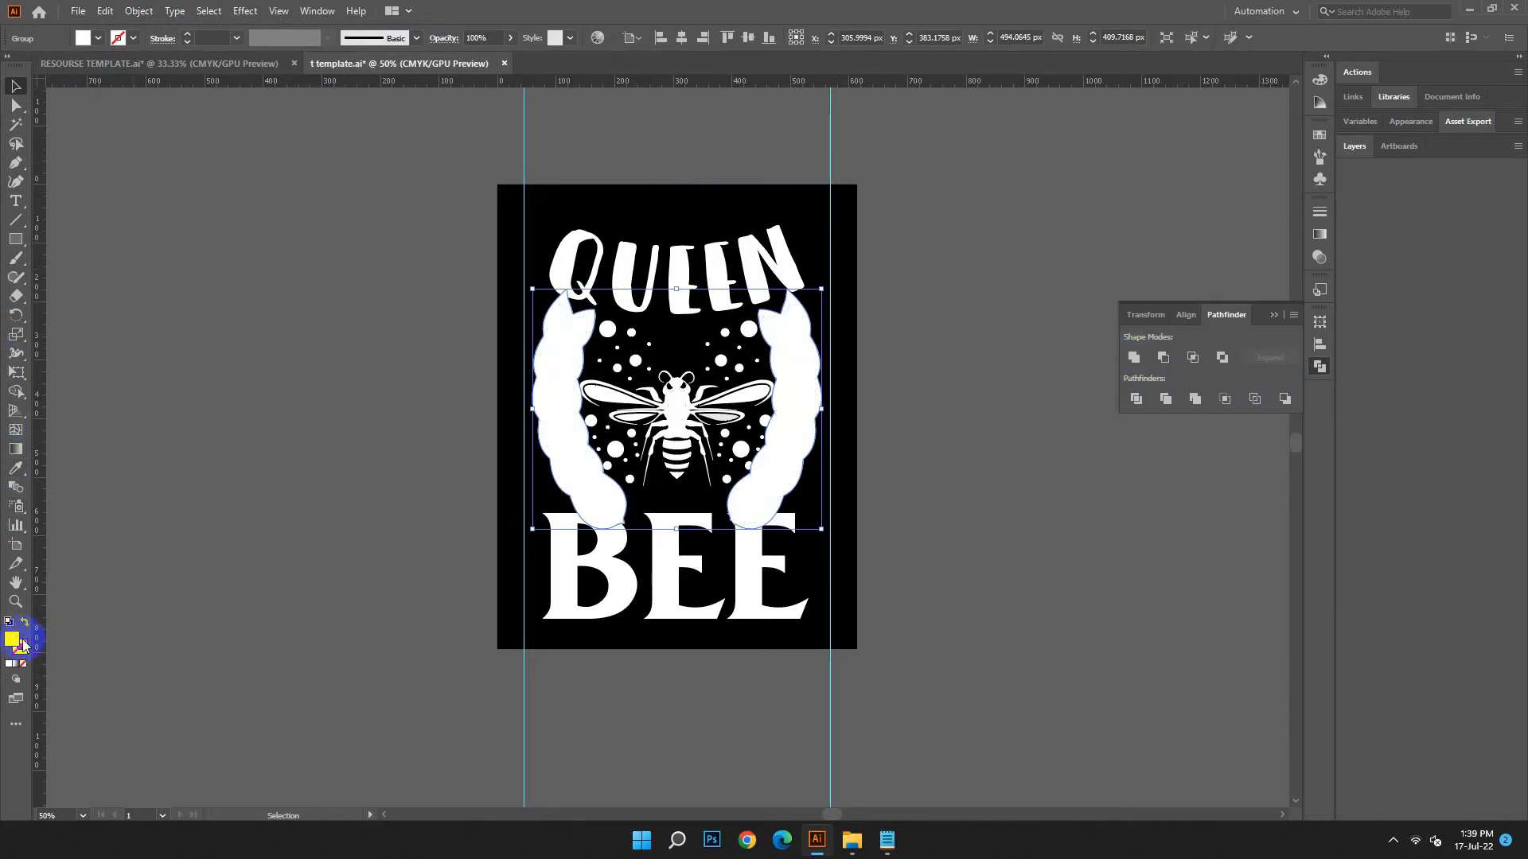
Fill the united leaf silhouettes with black (000000) and bring them to the front.
double_click(12, 639)
text(000000)
click(613, 329)
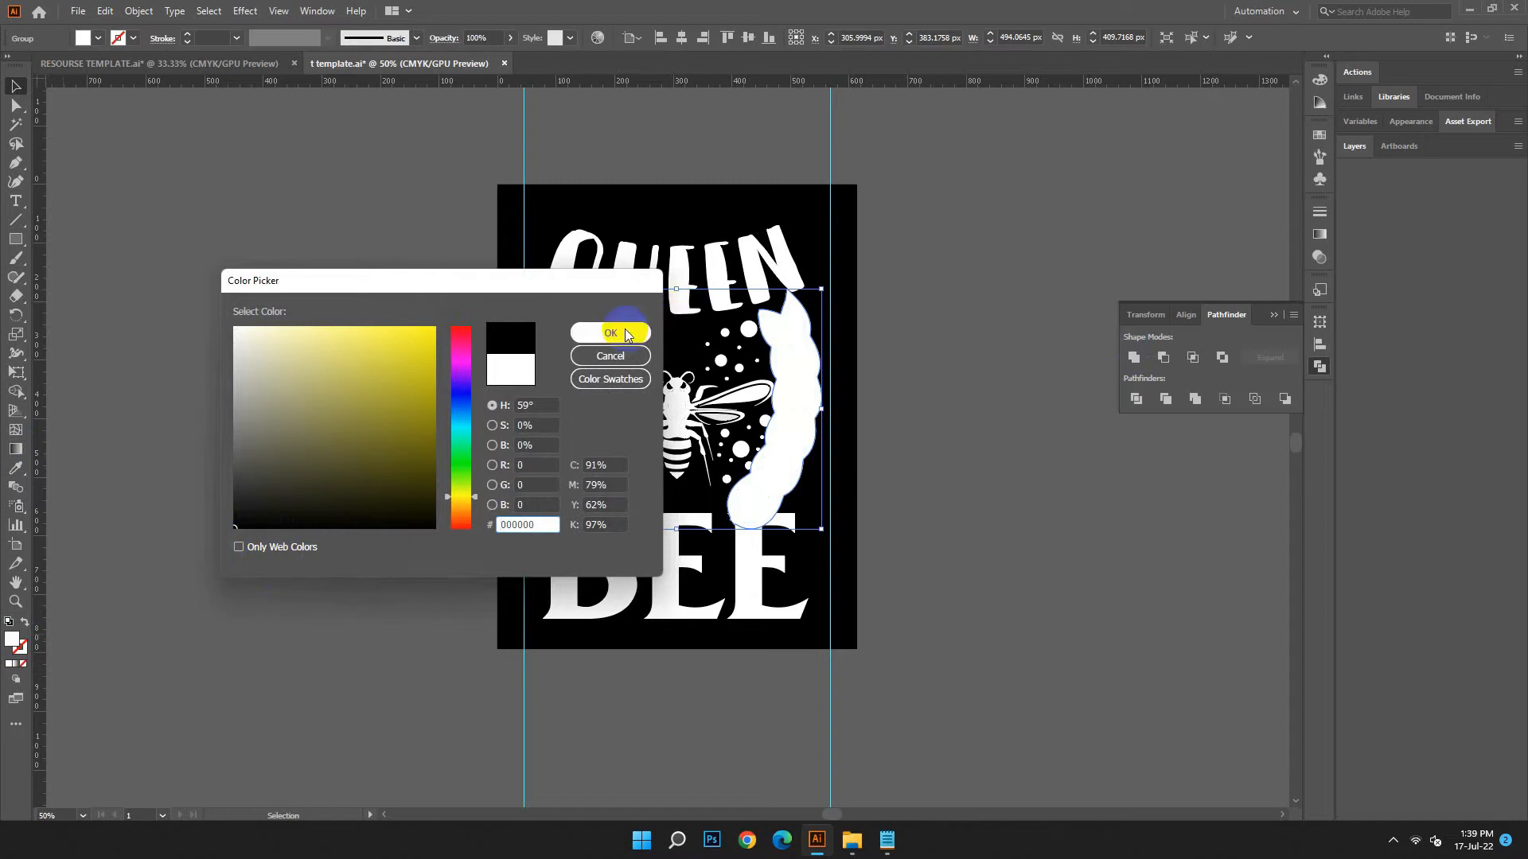
right_click(807, 380)
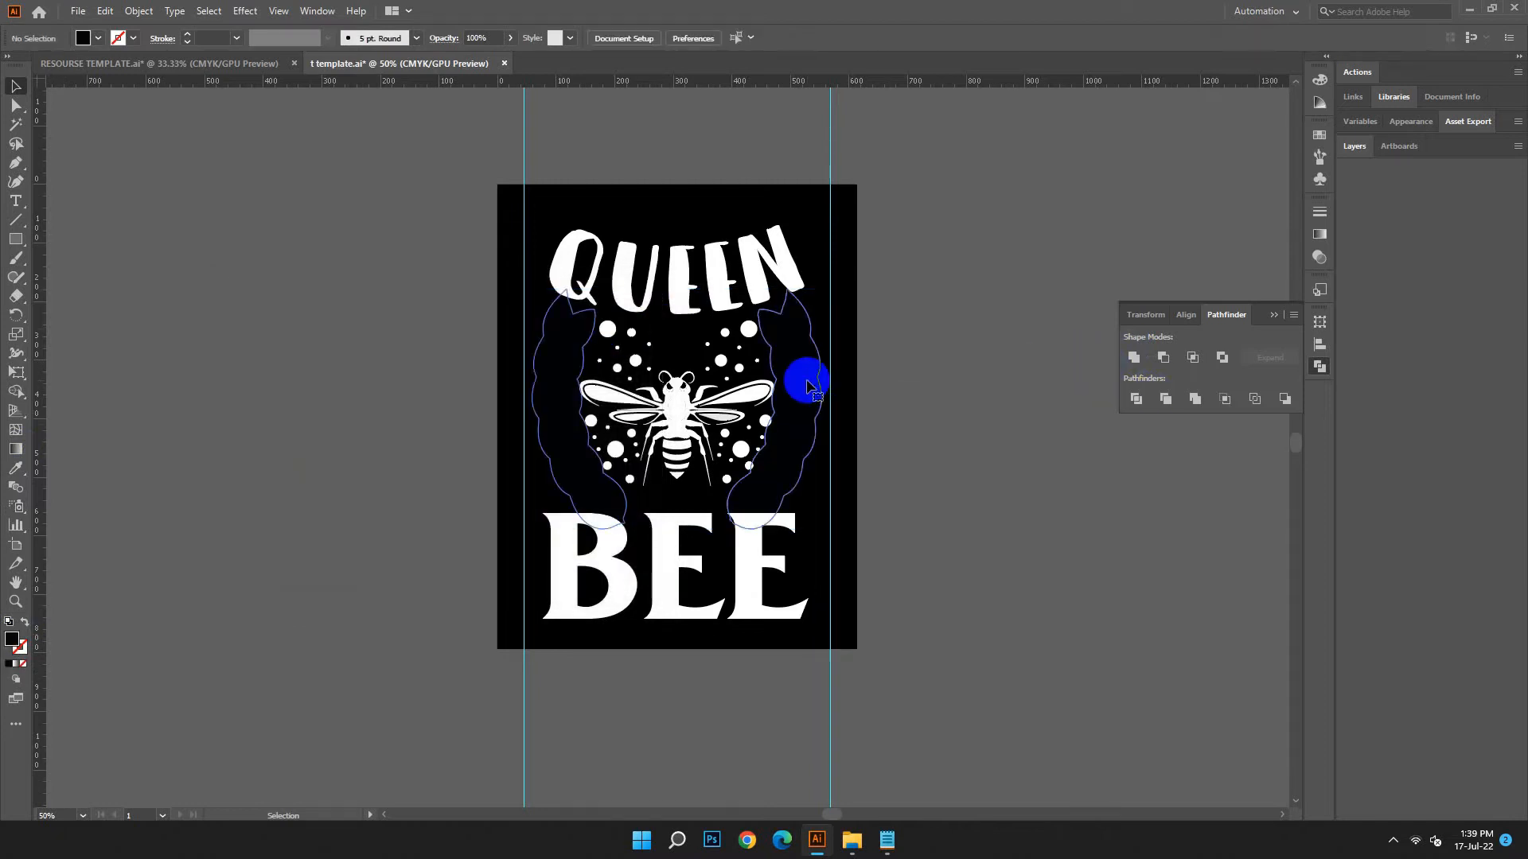
mouse_move(867, 587)
click(1031, 589)
Divide the BEE lettering with the black silhouettes using Pathfinder and delete the black pieces.
shift+click(802, 577)
click(1137, 399)
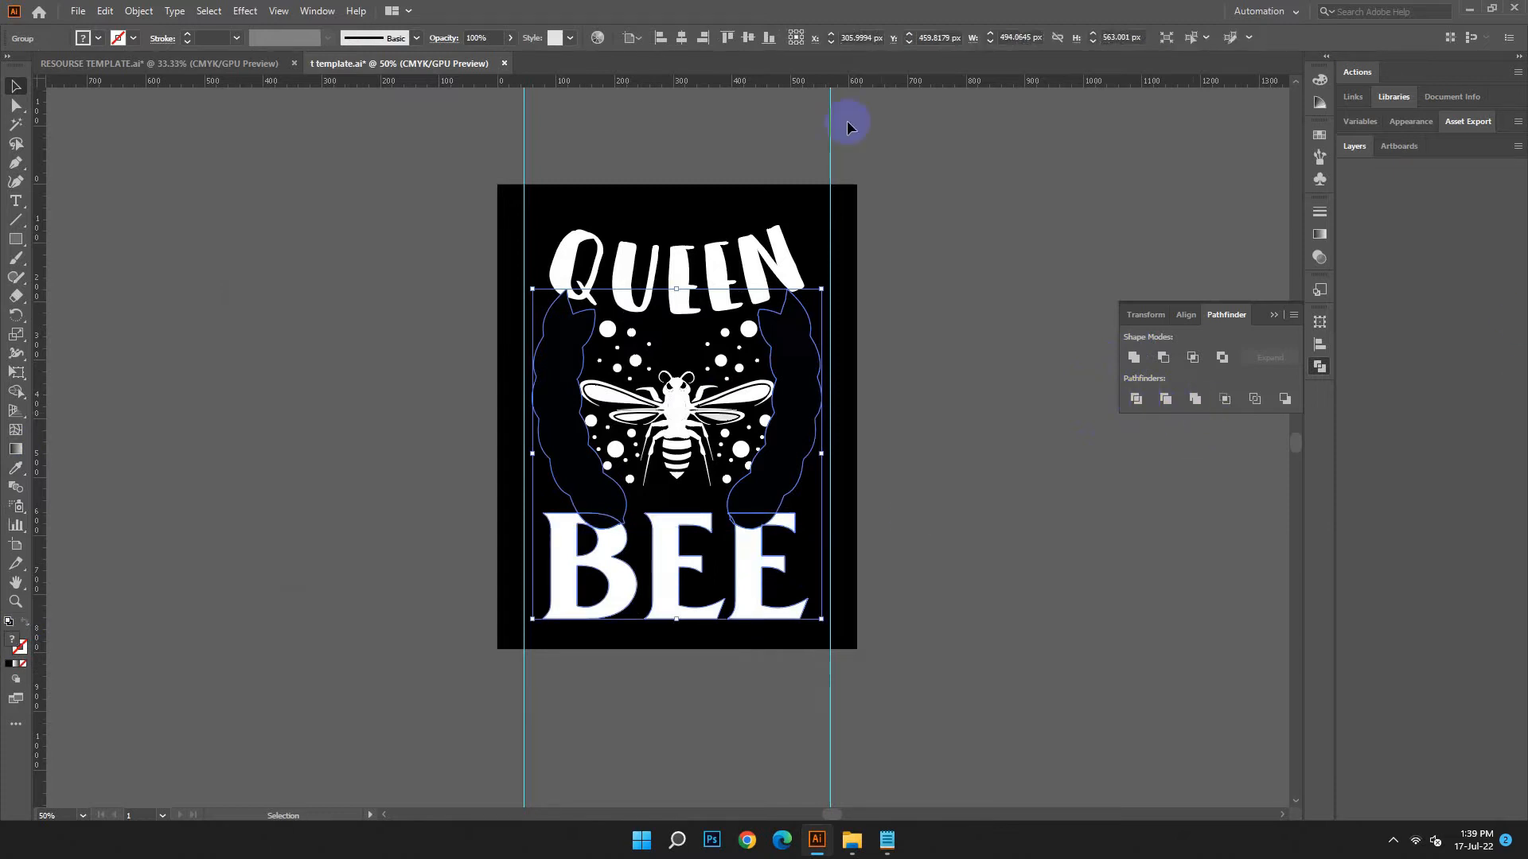
click(19, 128)
click(808, 391)
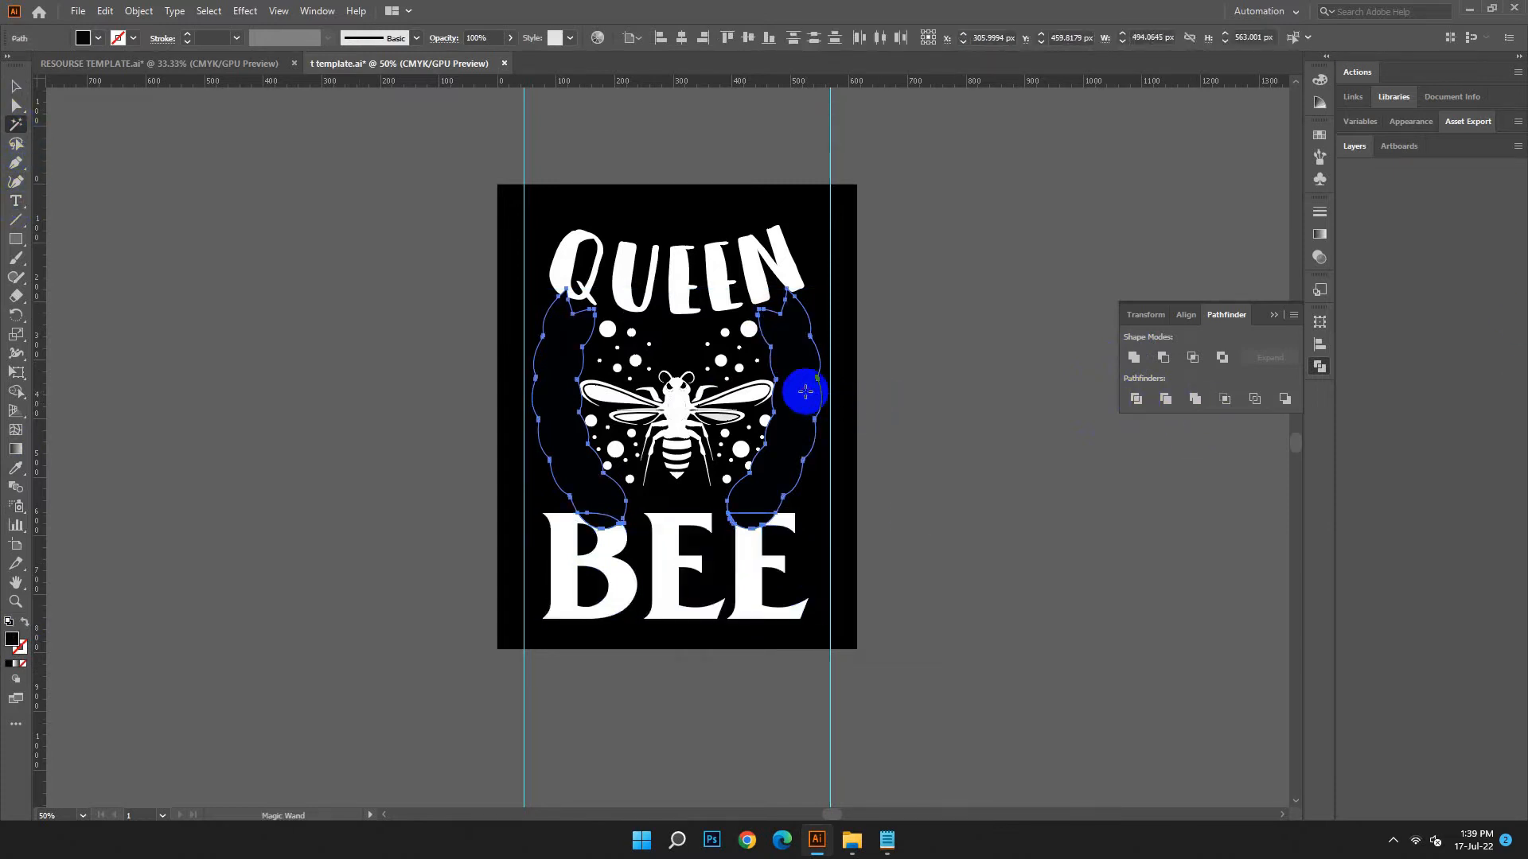
click(384, 254)
Show the hidden copy of the leaf branches and deselect it.
click(139, 11)
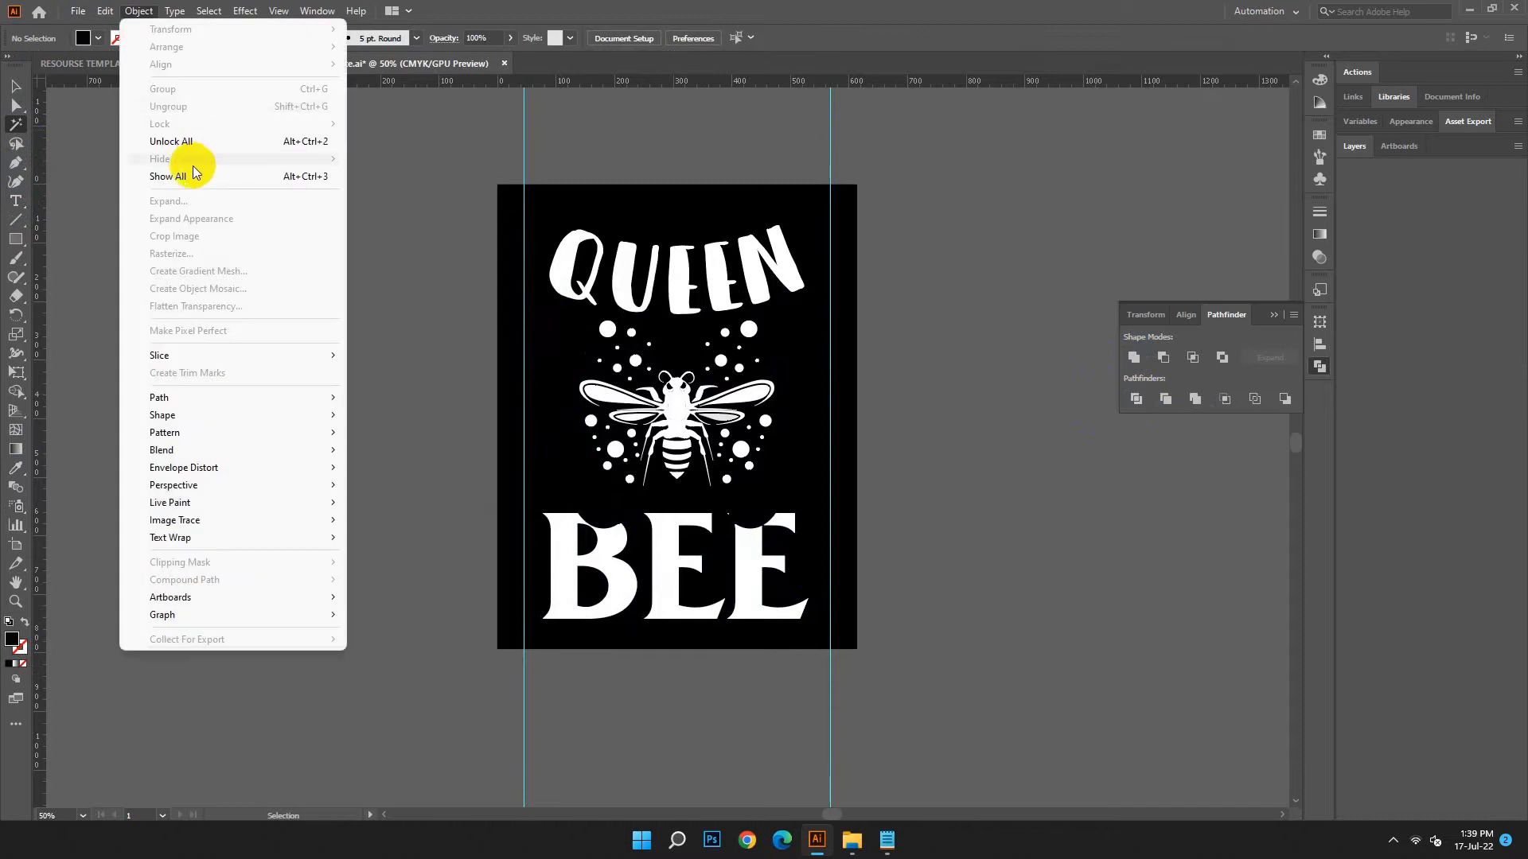
click(184, 171)
key(v)
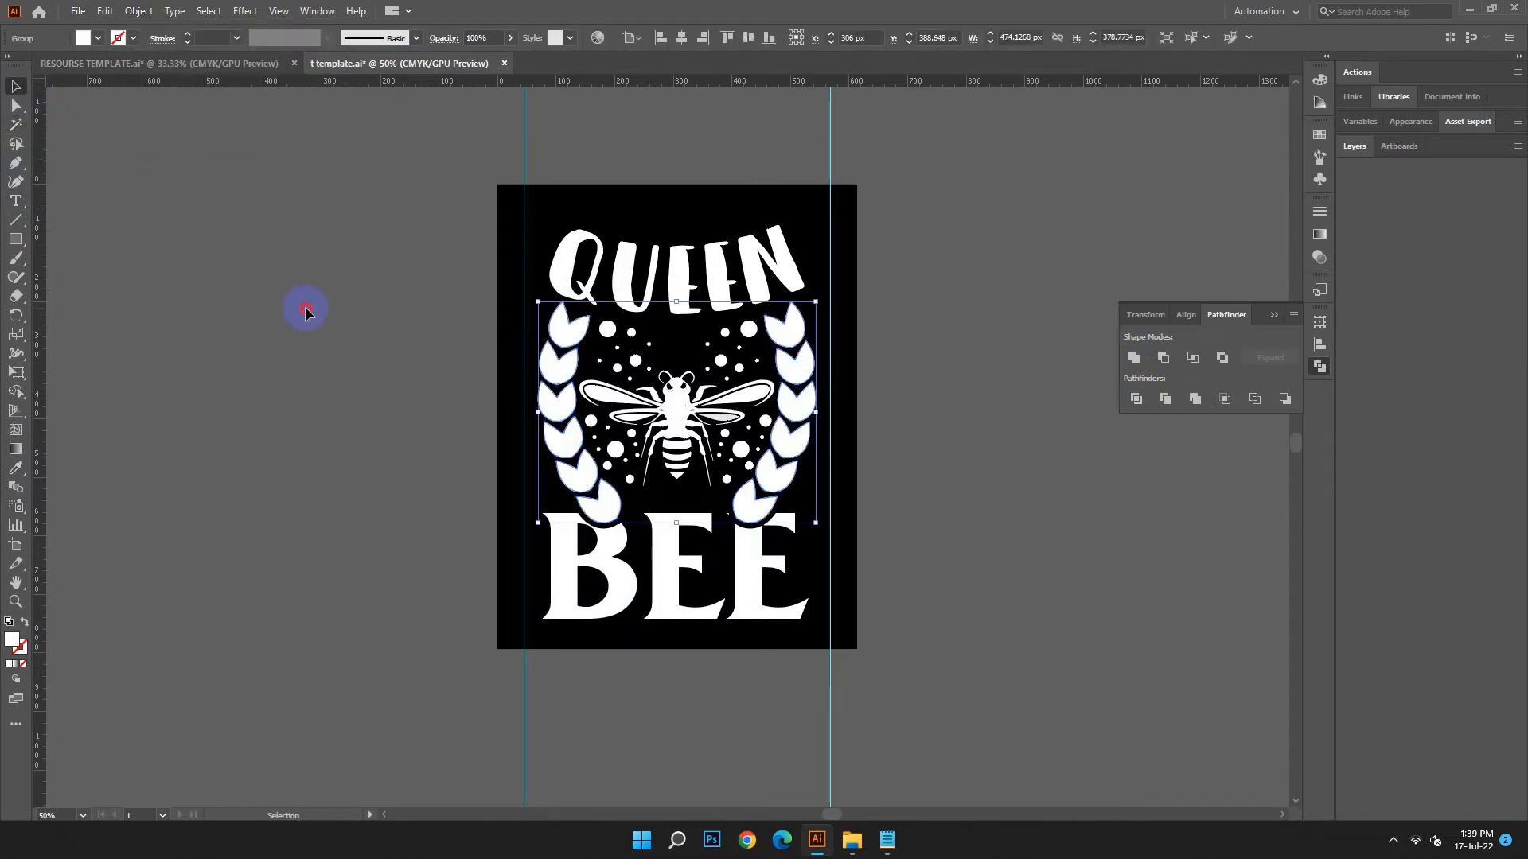
click(304, 310)
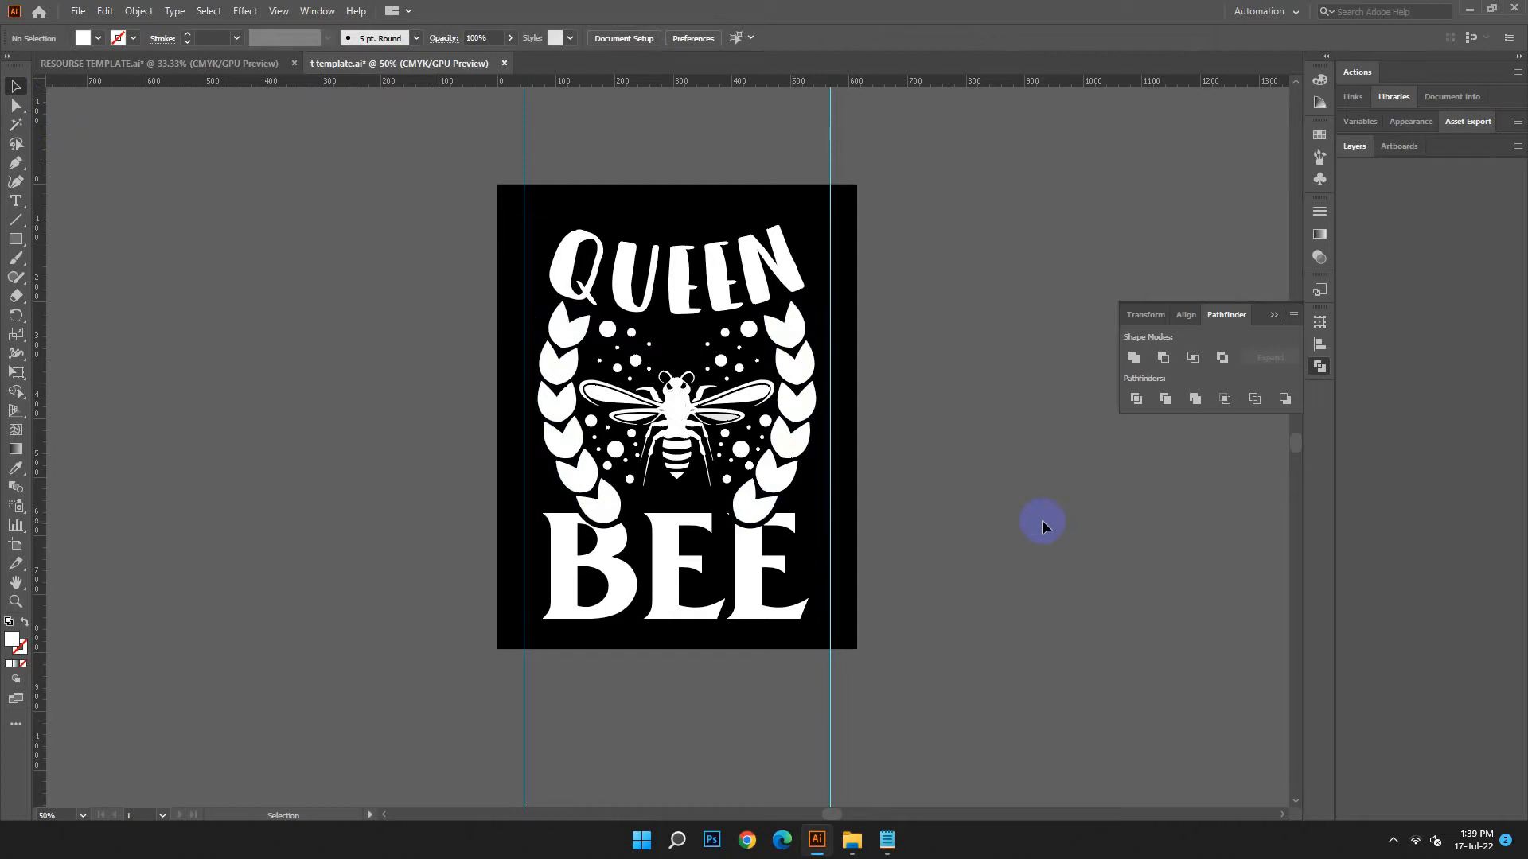
Switch to the Notepad notes and copy the colour code FEBC12, then minimize the notes.
scroll(859, 460, down, 2)
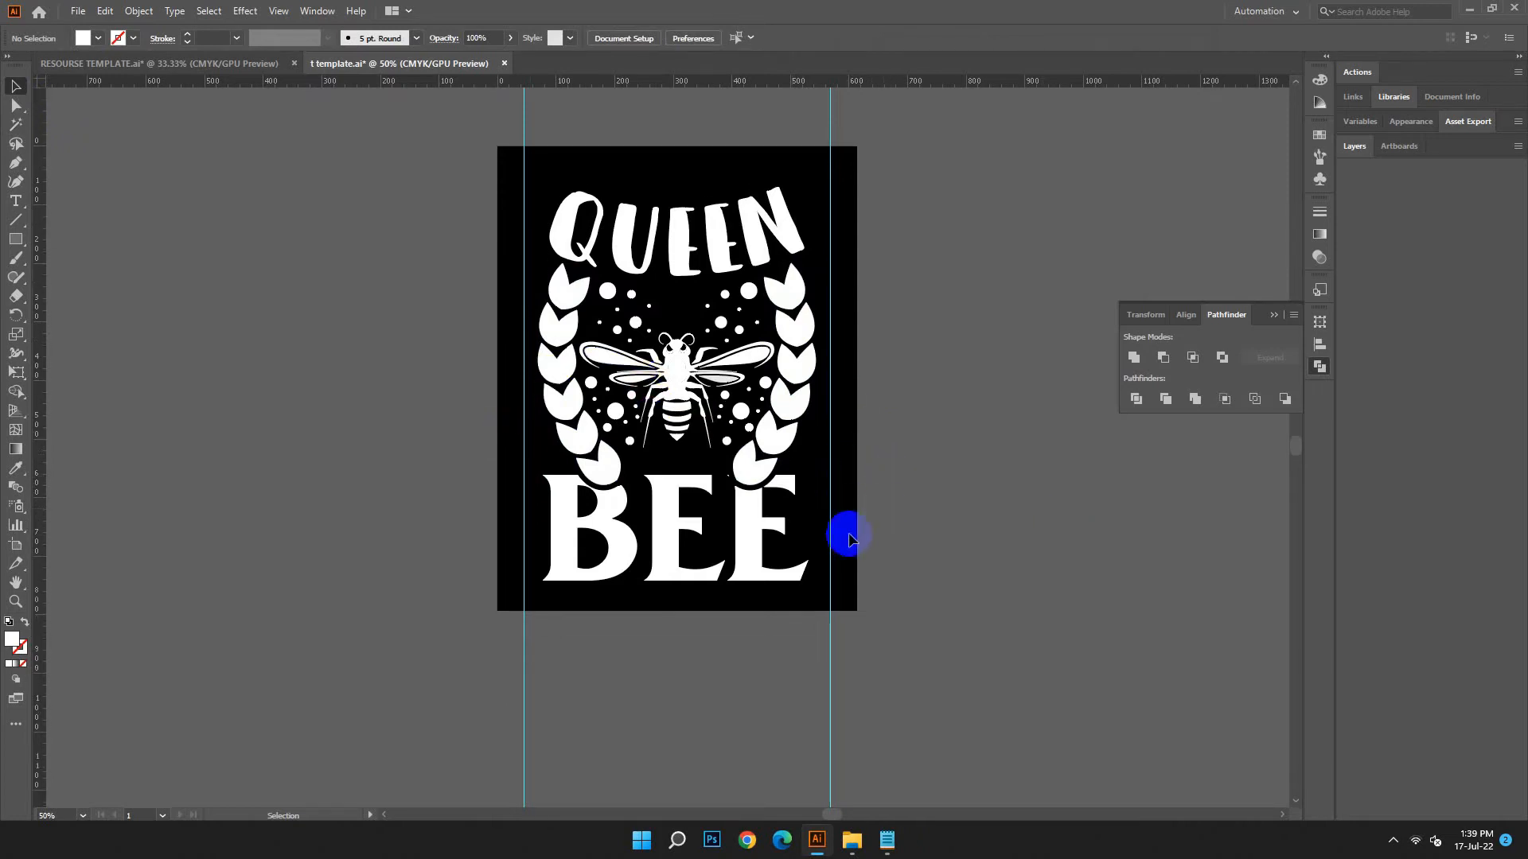
click(886, 837)
double_click(1023, 648)
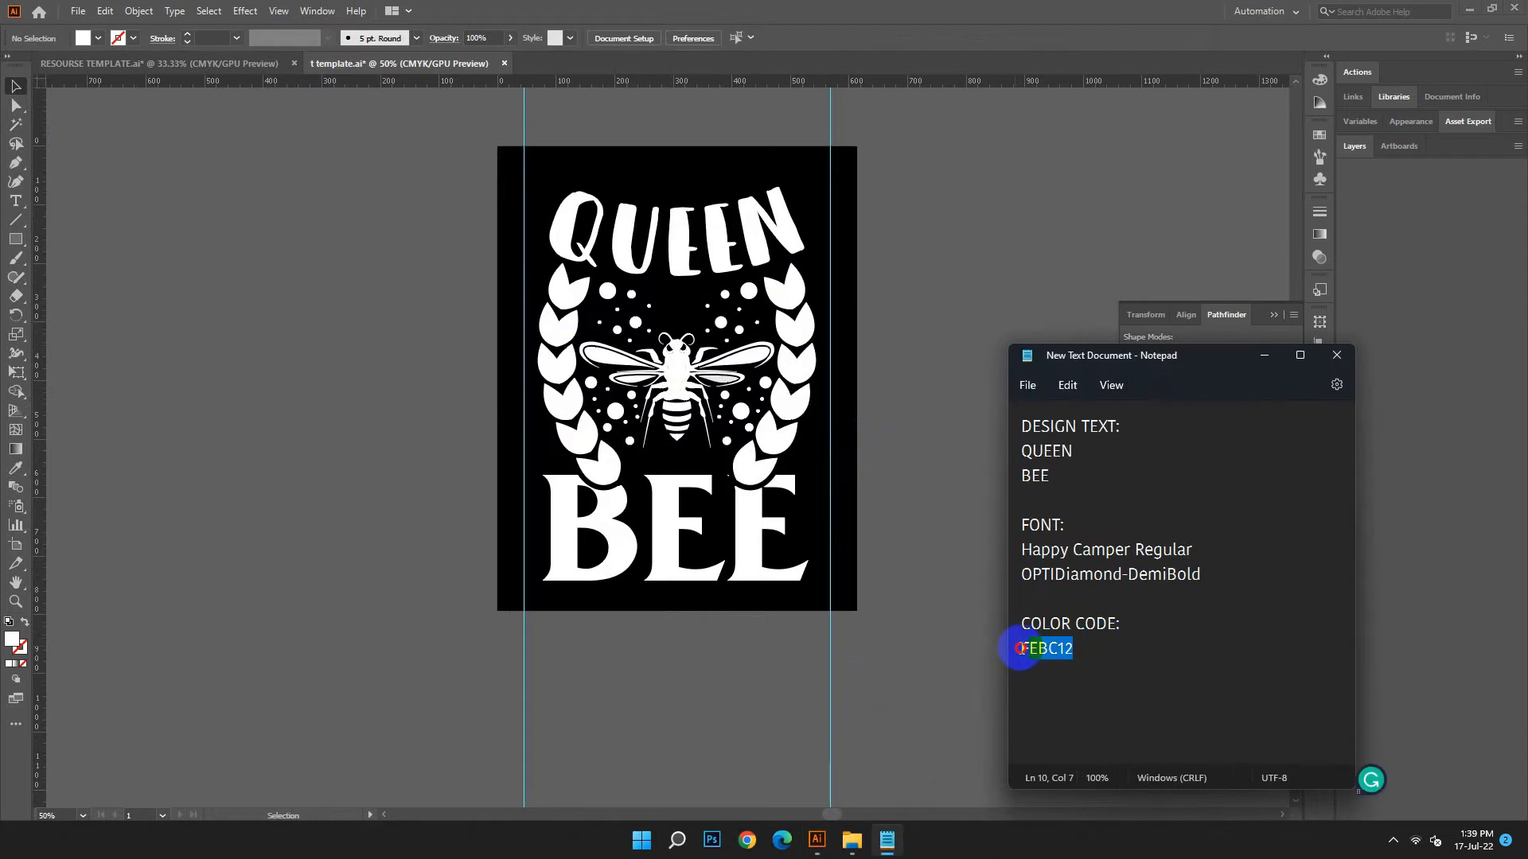
right_click(1045, 654)
click(1084, 411)
click(1263, 354)
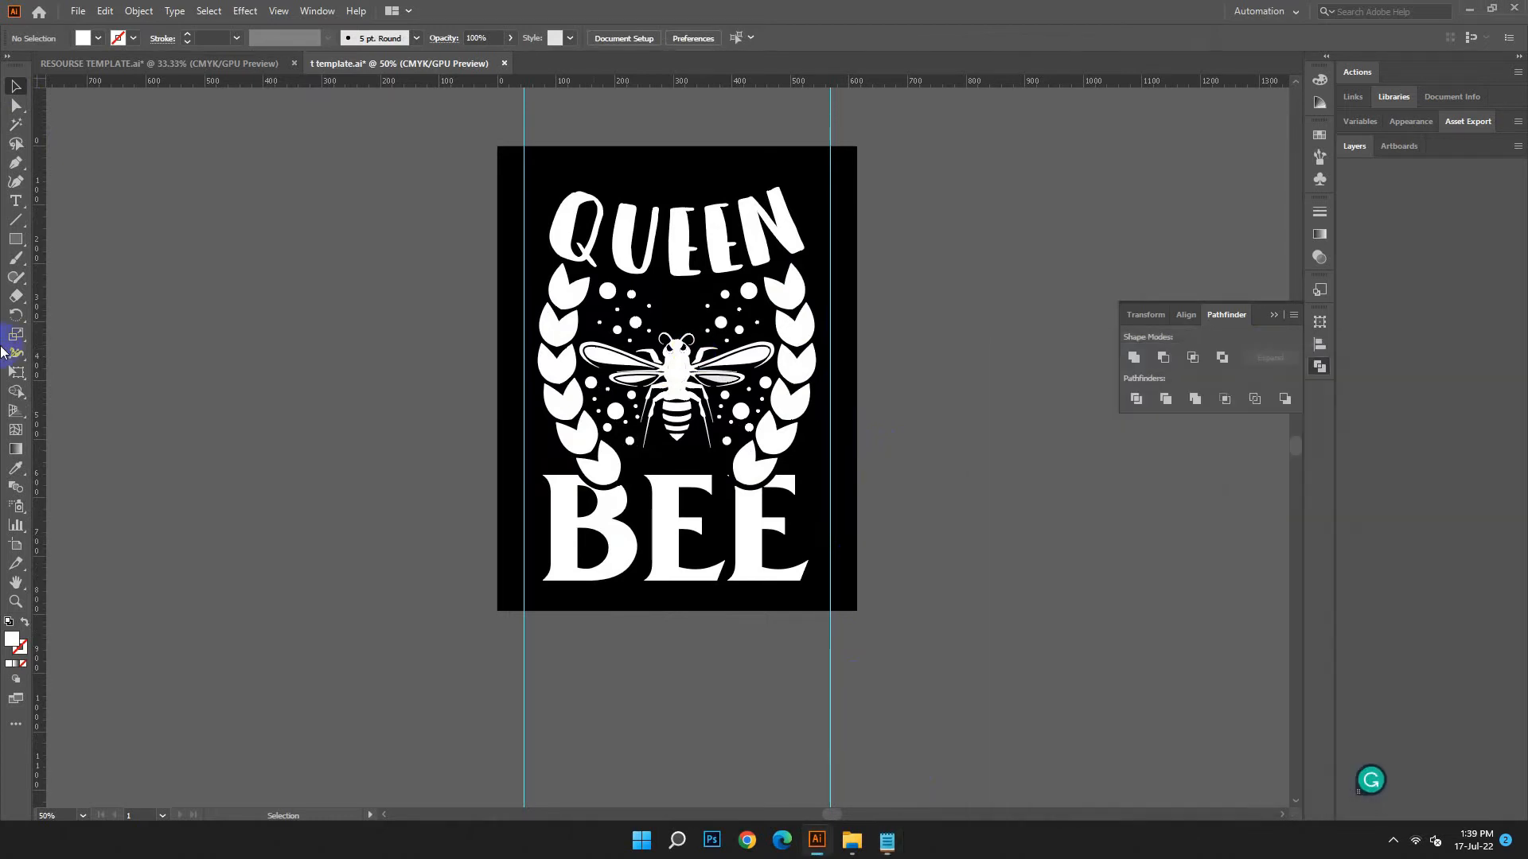
Draw a swatch rectangle about 217 by 186 px beside the artboard and fill it with FEBC12.
drag(238, 315, 239, 317)
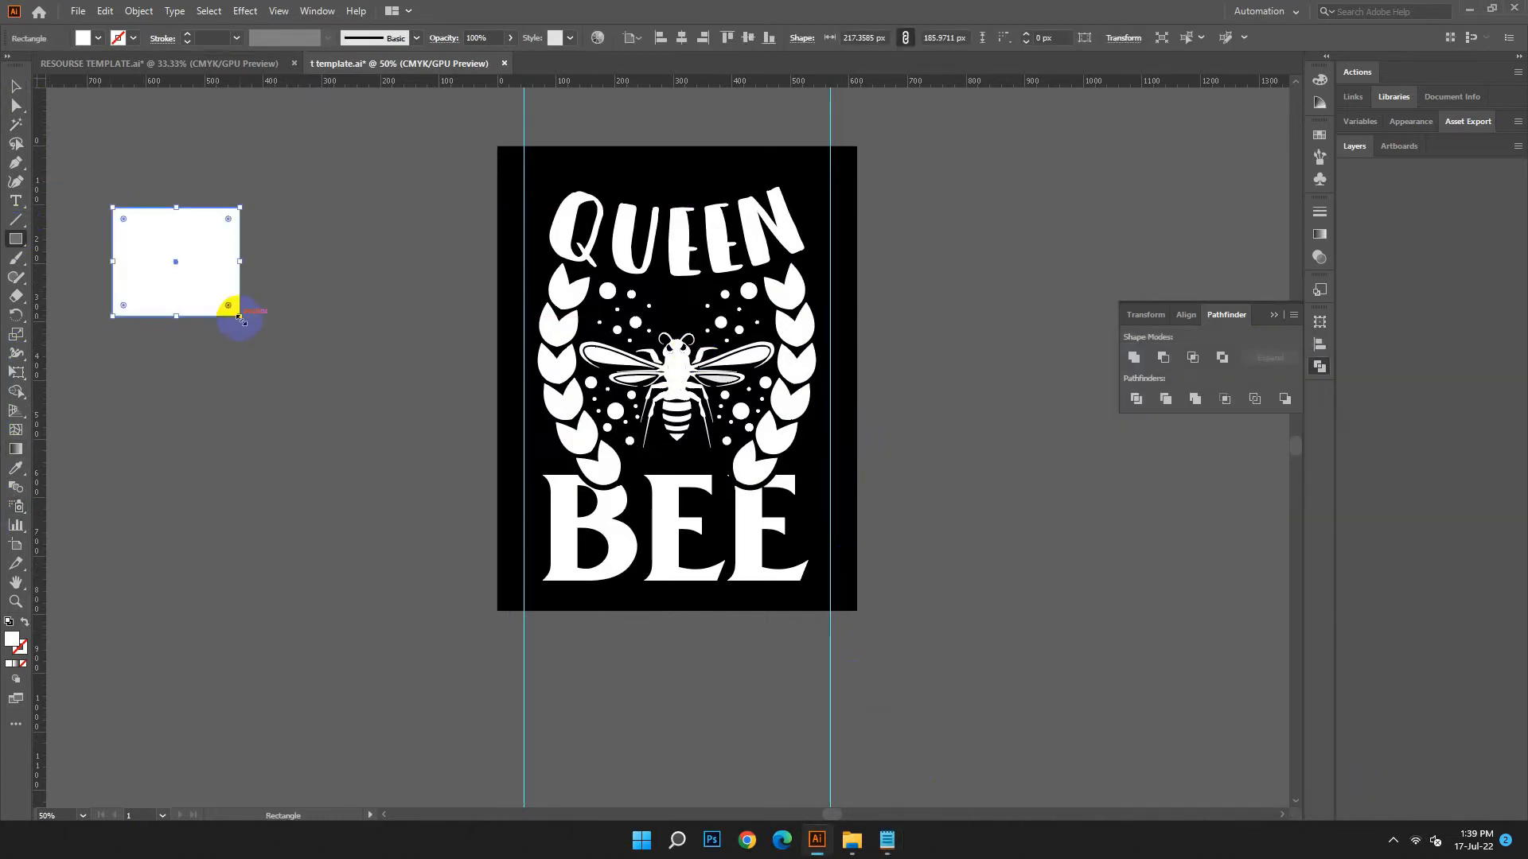
double_click(16, 638)
double_click(522, 526)
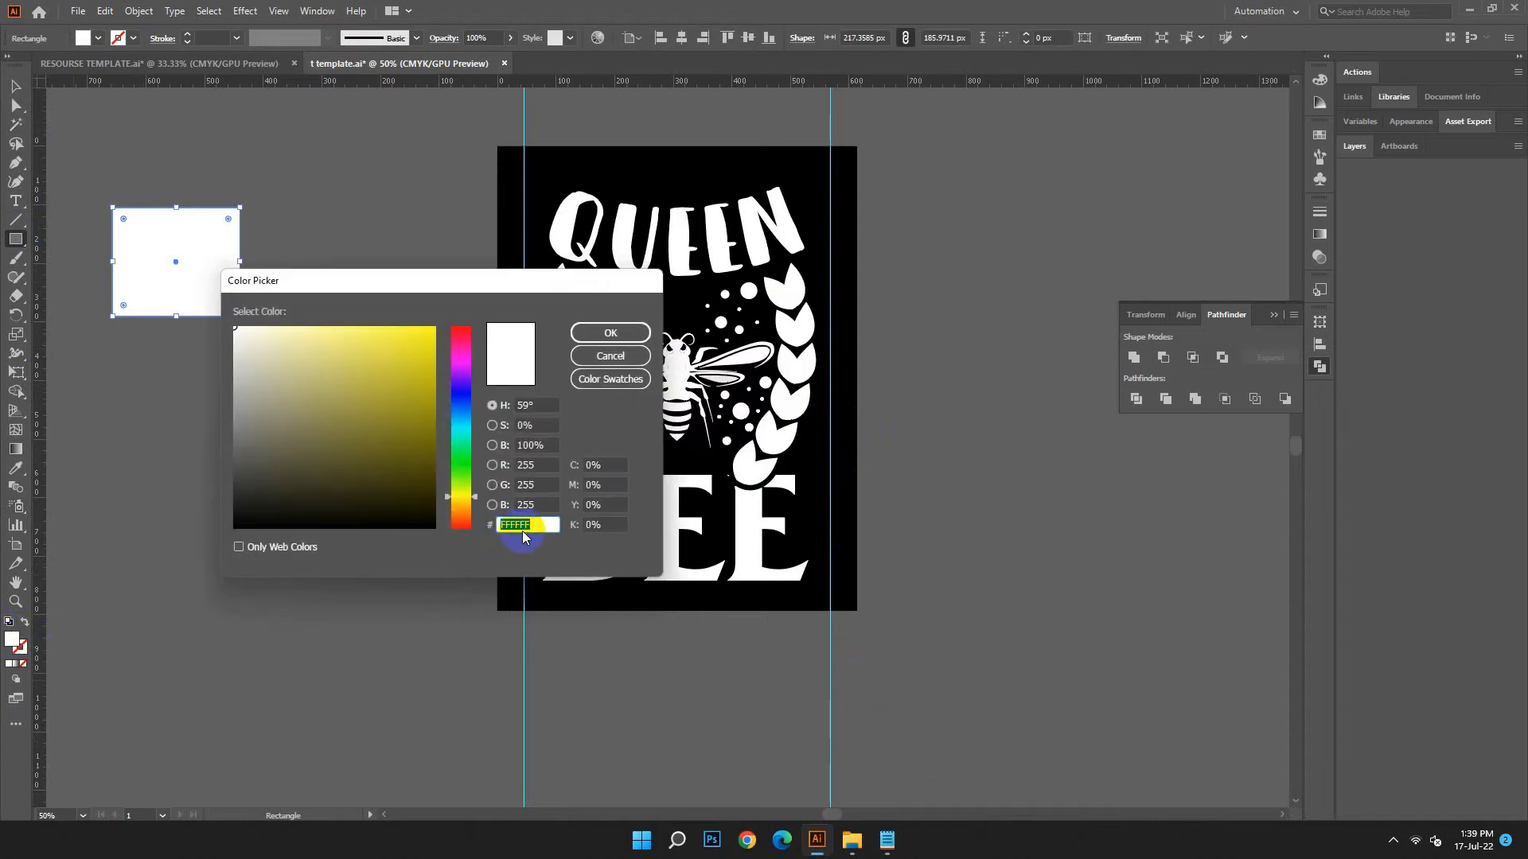
right_click(523, 525)
click(580, 590)
click(613, 335)
Recolour the BEE lettering by sampling the swatch rectangle's yellow with the Eyedropper.
click(30, 91)
click(167, 385)
click(670, 509)
click(16, 468)
click(222, 307)
click(14, 84)
click(18, 392)
click(59, 148)
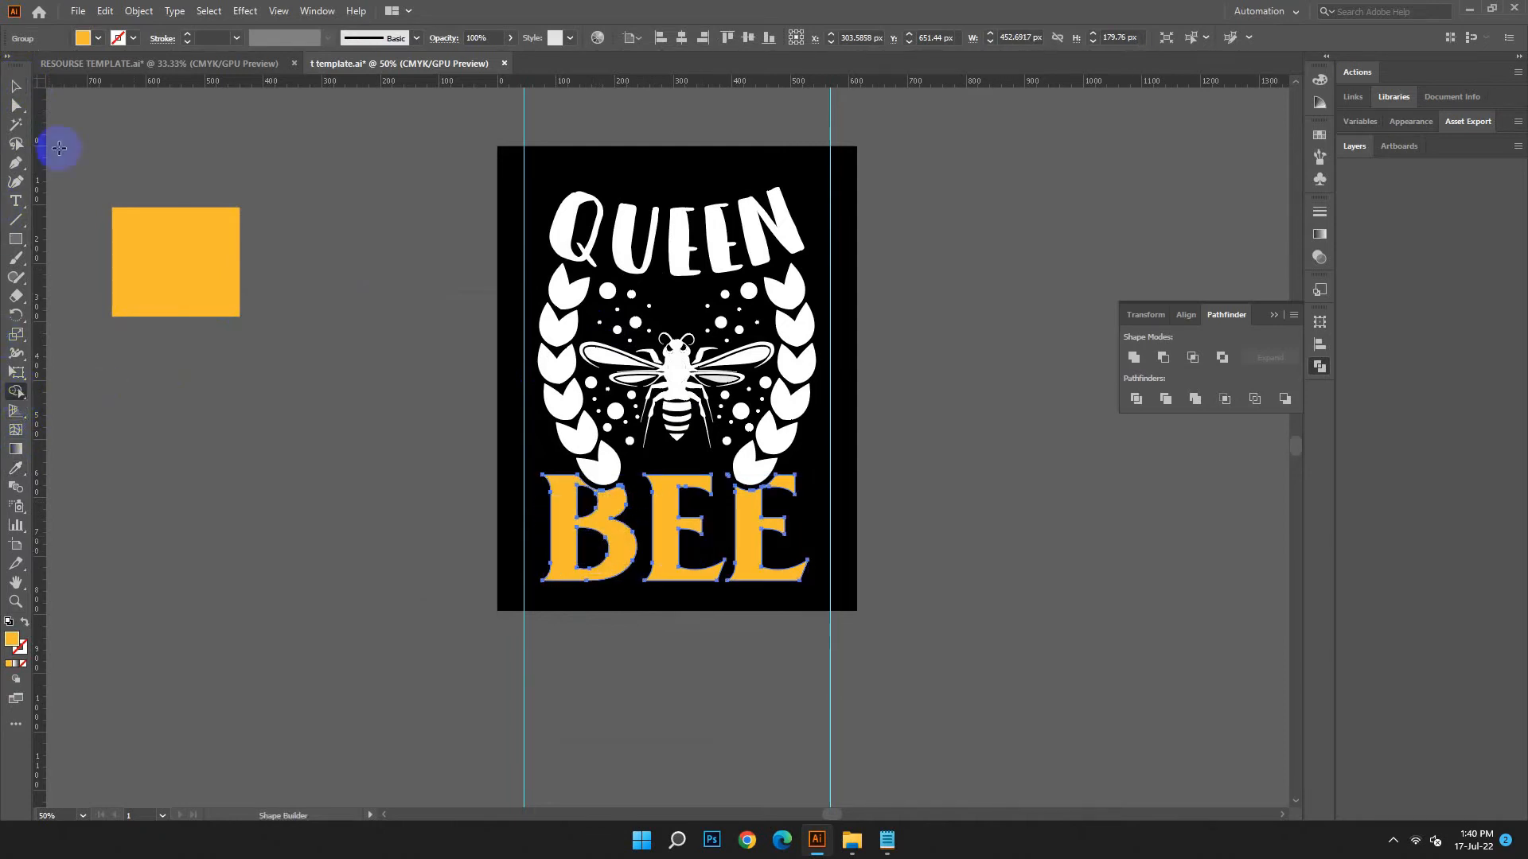
click(266, 462)
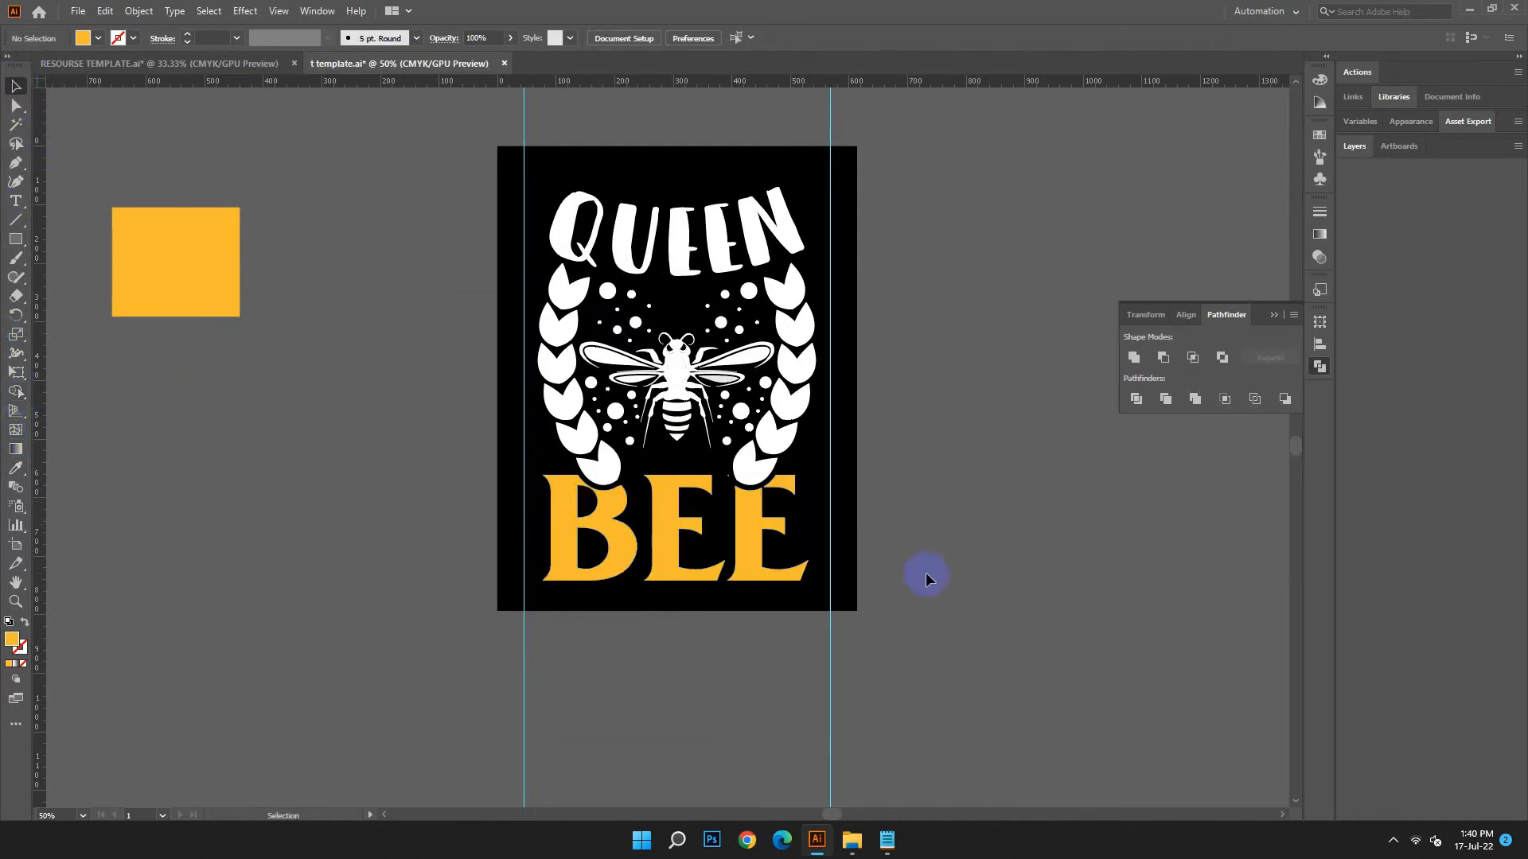
Try to ungroup the bee illustration, and undo the ungrouping.
scroll(925, 577, up, 1)
click(678, 287)
click(759, 426)
right_click(671, 404)
click(729, 549)
click(788, 419)
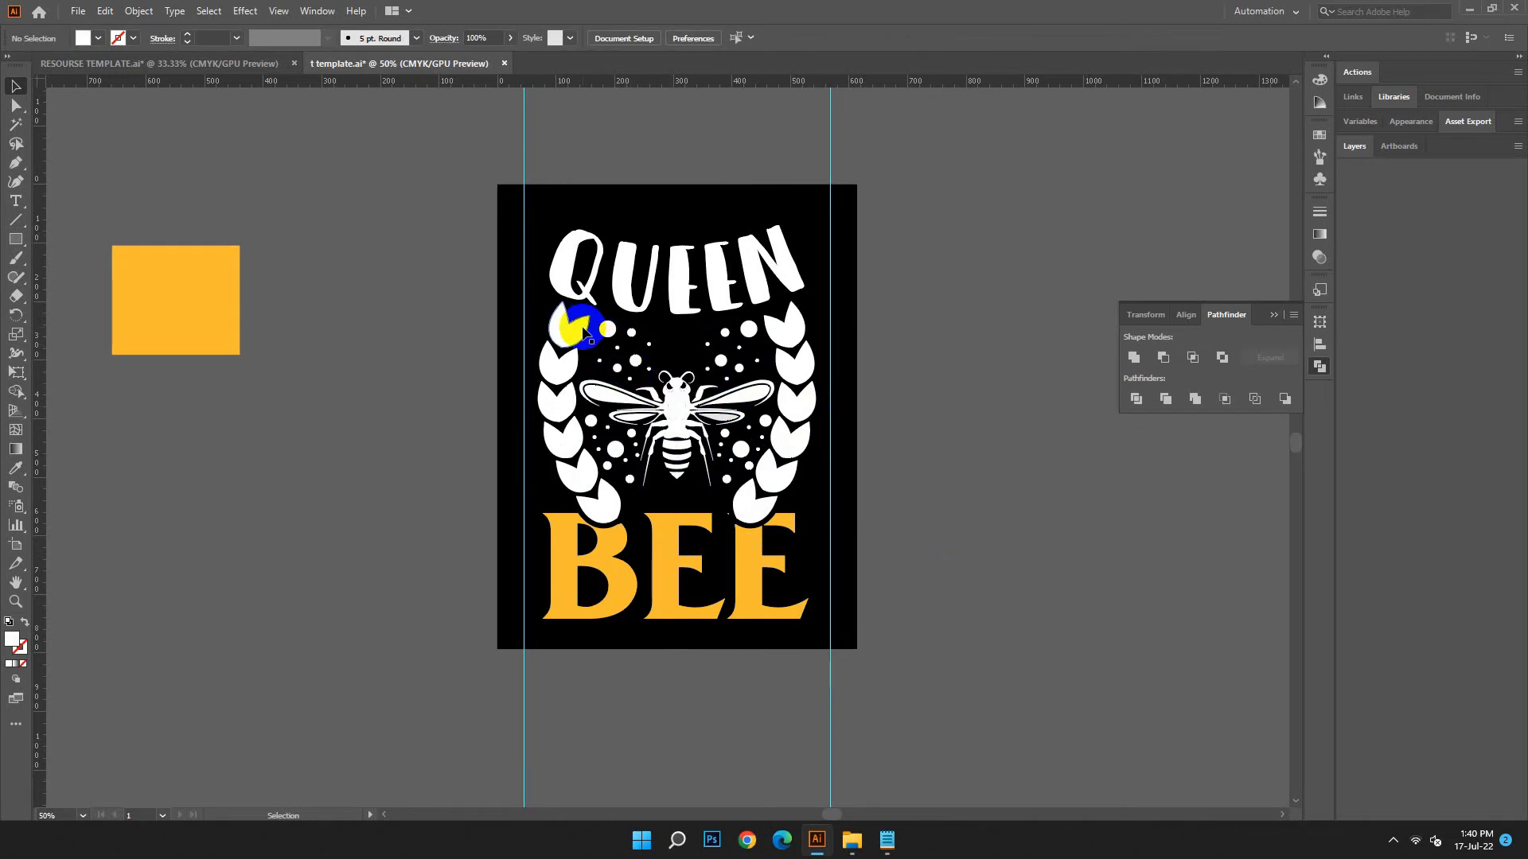
click(106, 12)
click(159, 27)
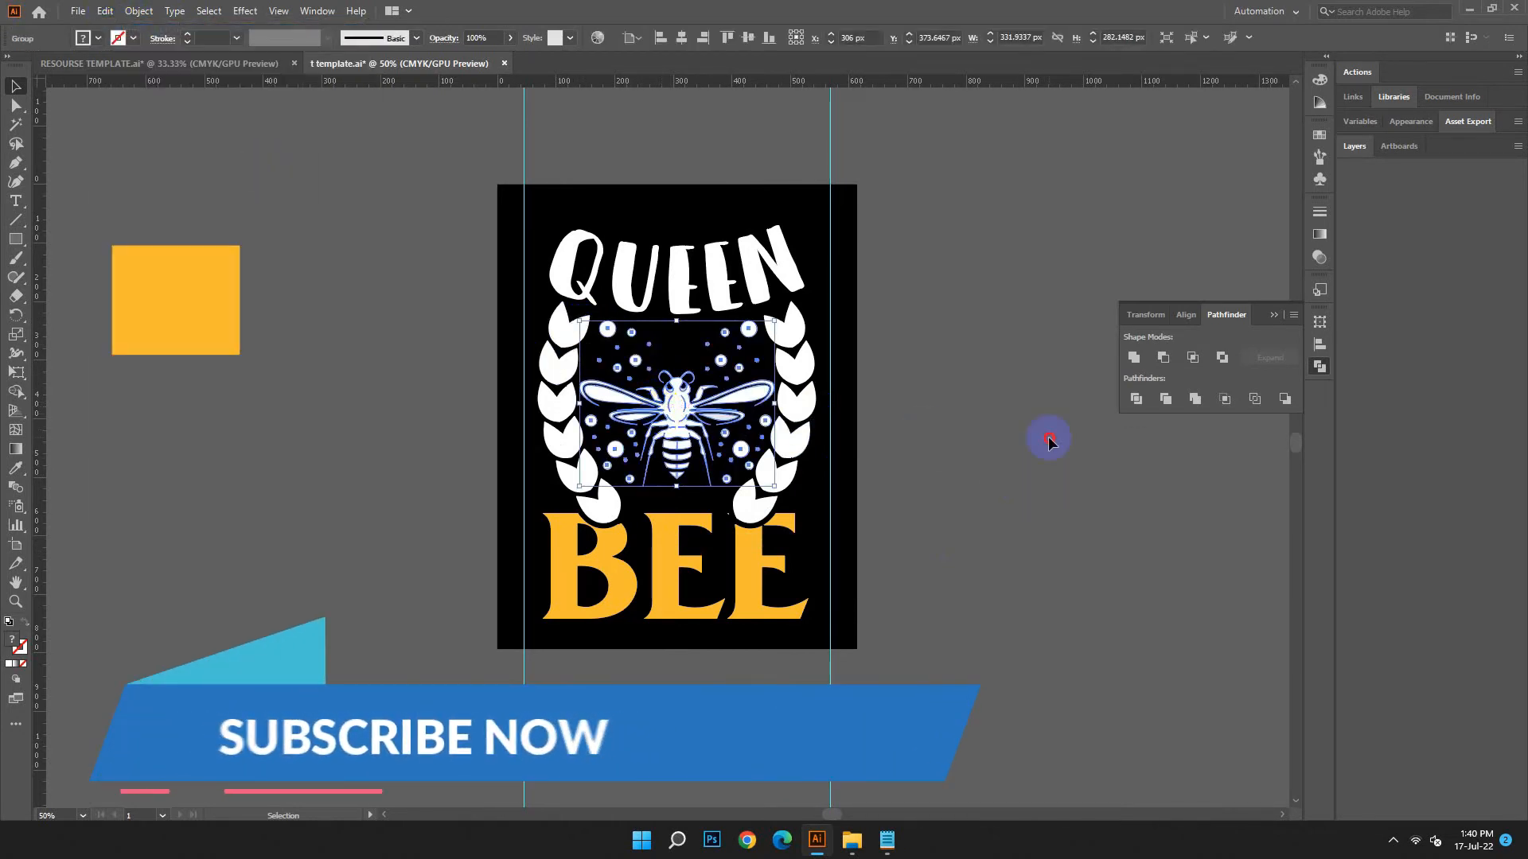
Ungroup the two leaf branches from each other.
click(649, 291)
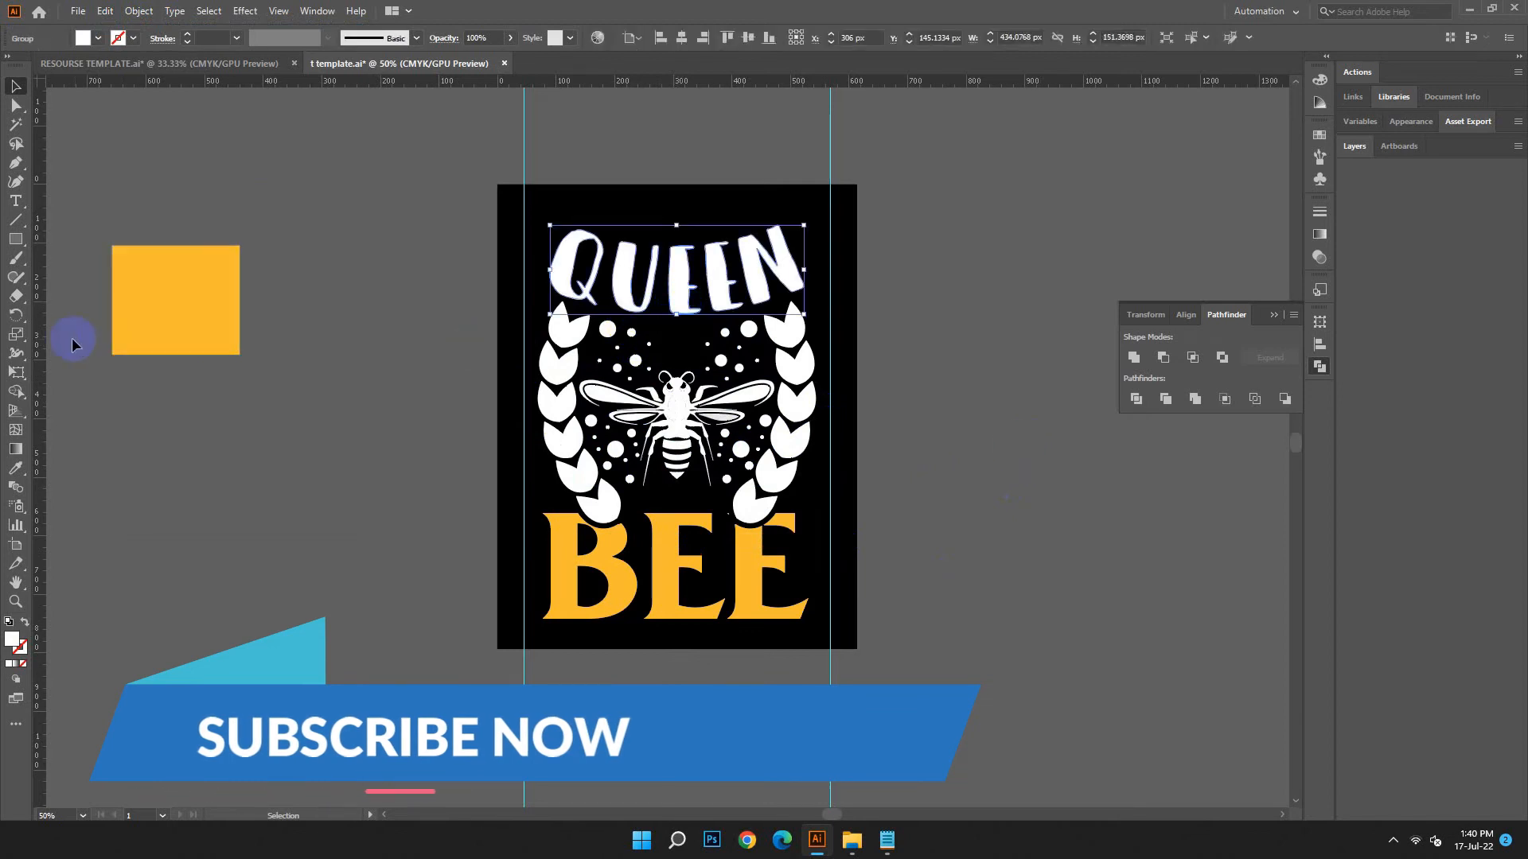
click(554, 345)
right_click(569, 437)
click(631, 494)
click(642, 511)
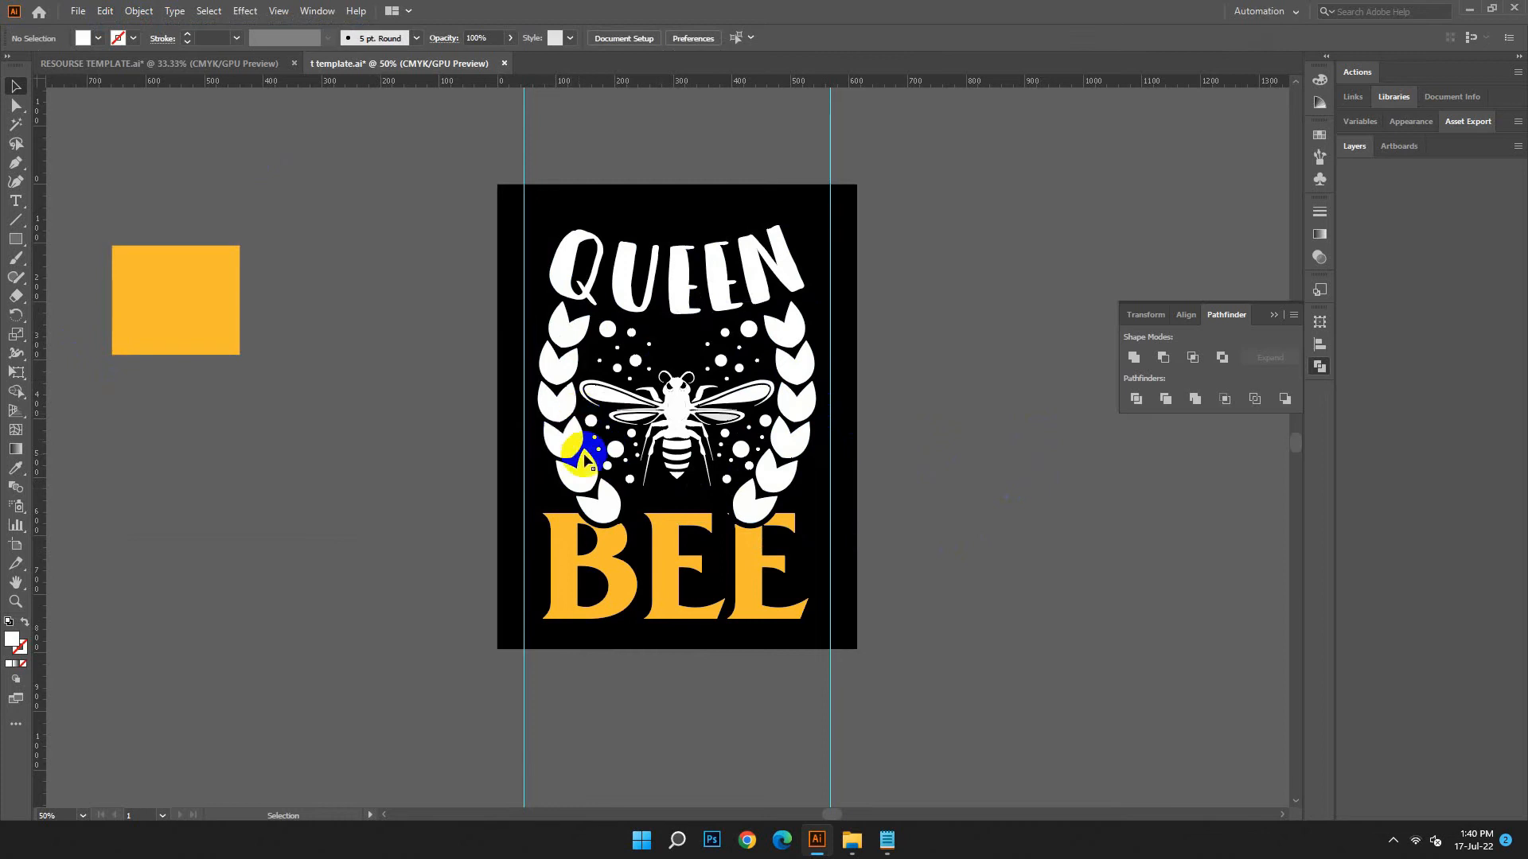
Ungroup the left and right leaf branches into individual leaves.
click(602, 513)
right_click(607, 516)
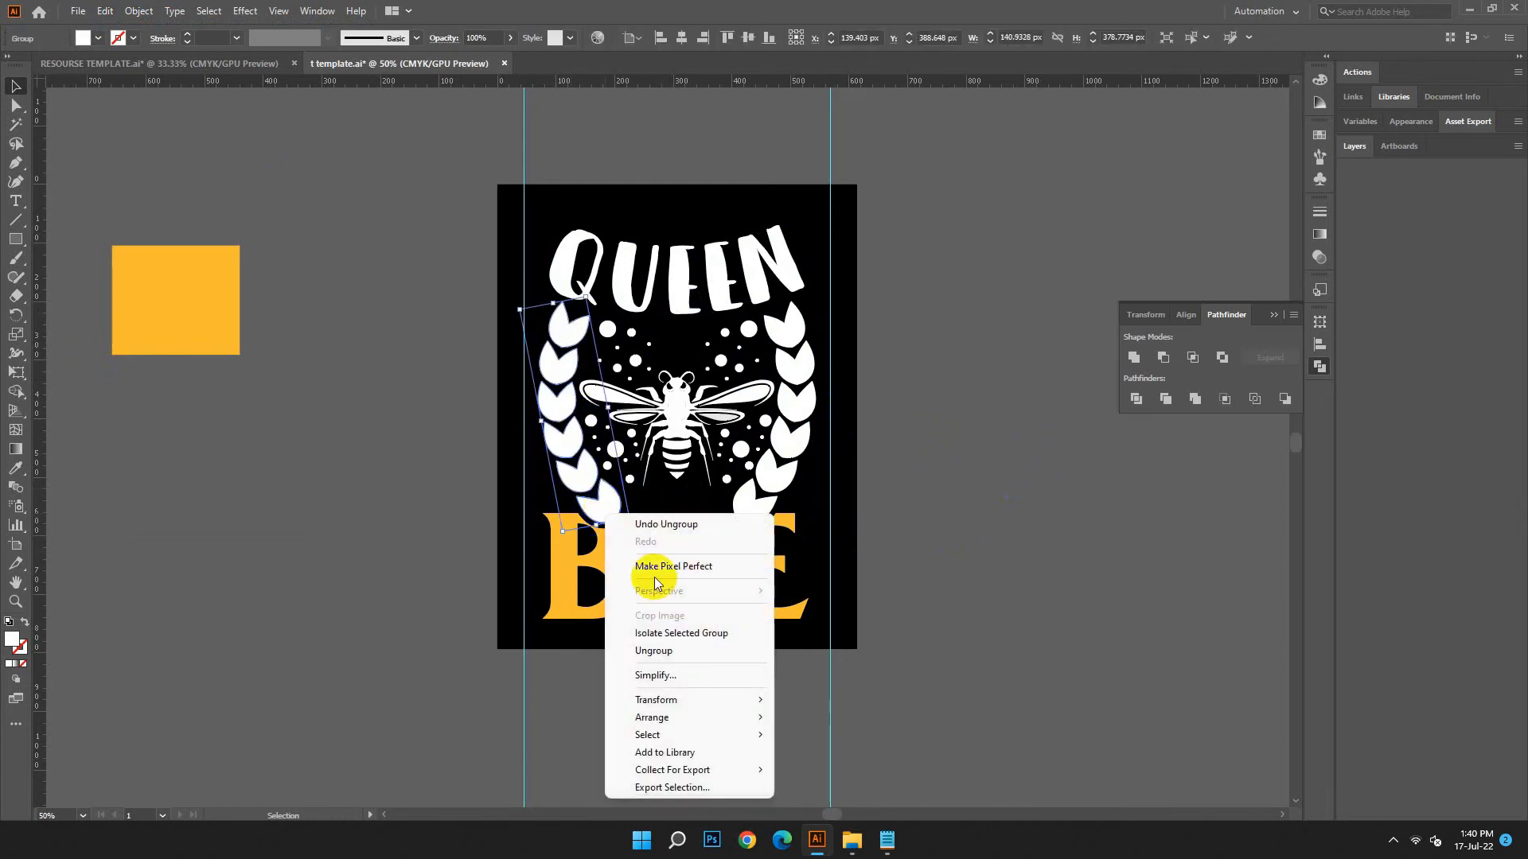
click(678, 650)
click(752, 500)
right_click(760, 504)
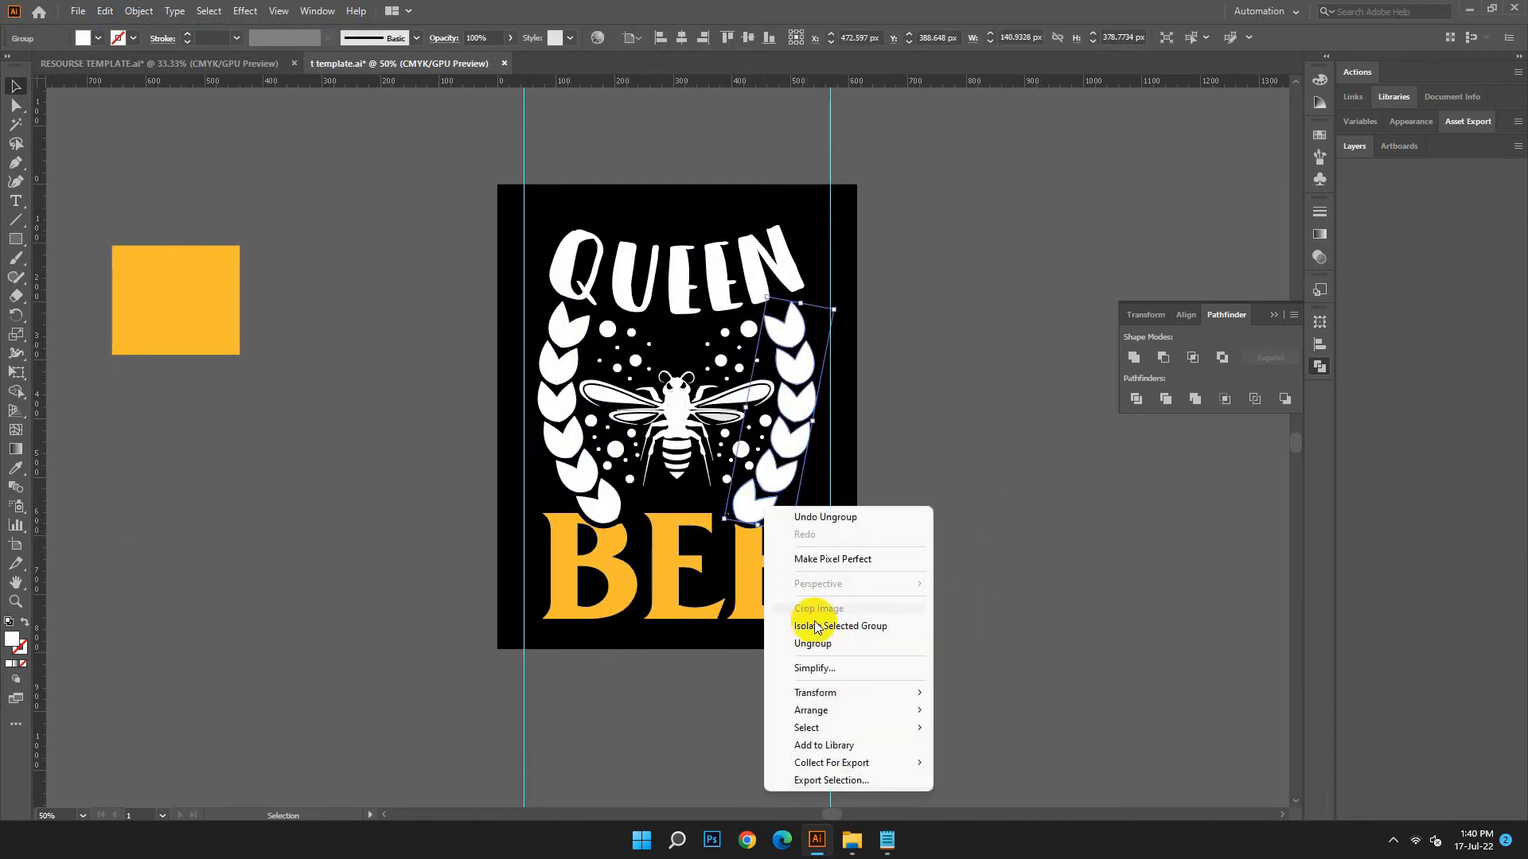
click(812, 643)
Recolour the lowest leaf of both branches by sampling the BEE lettering's yellow.
click(748, 509)
shift+click(617, 516)
click(30, 477)
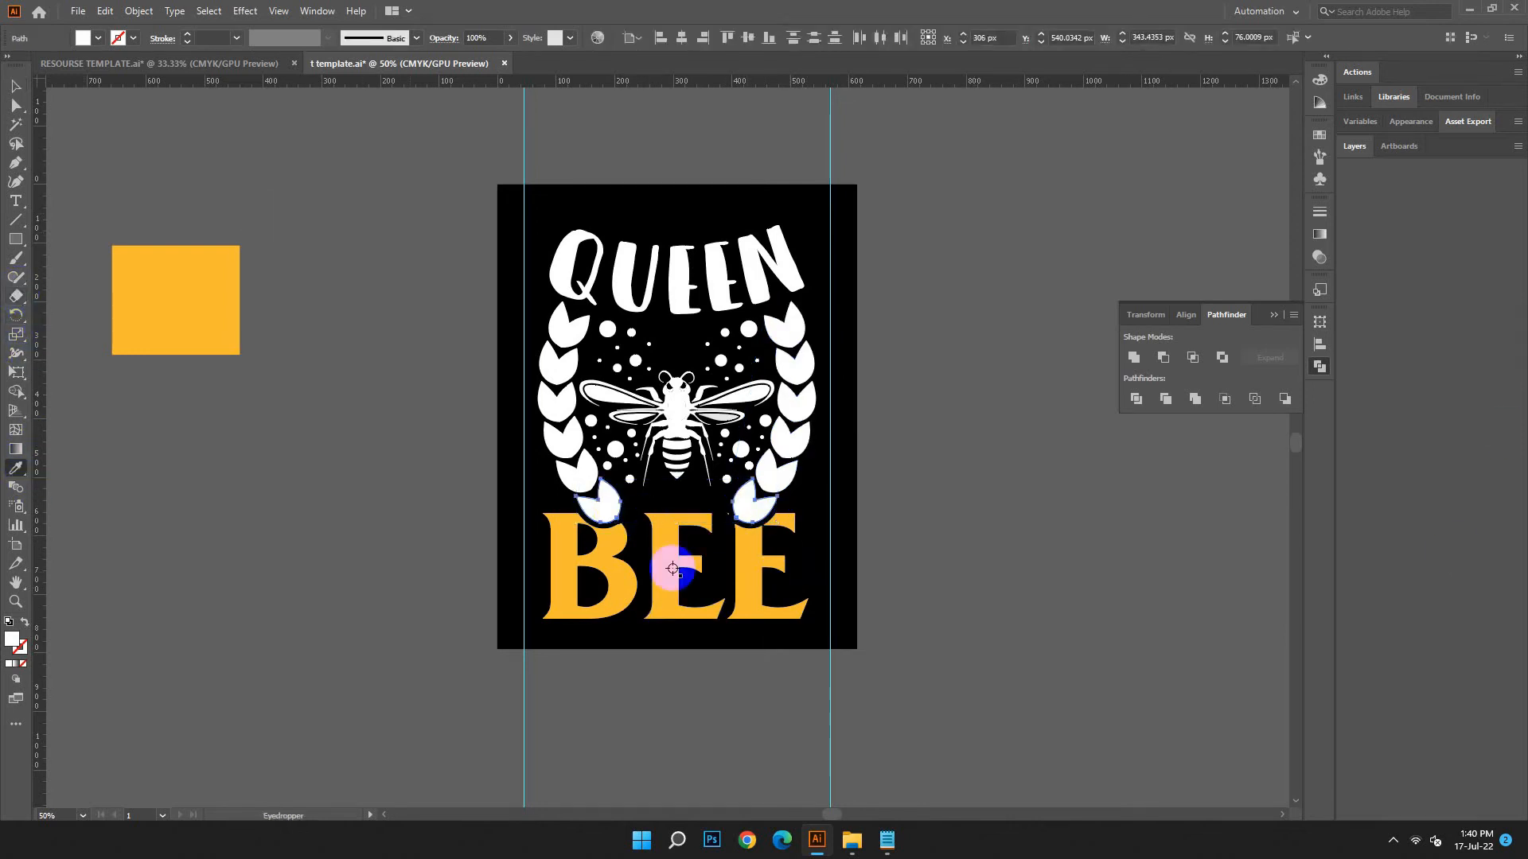
click(614, 537)
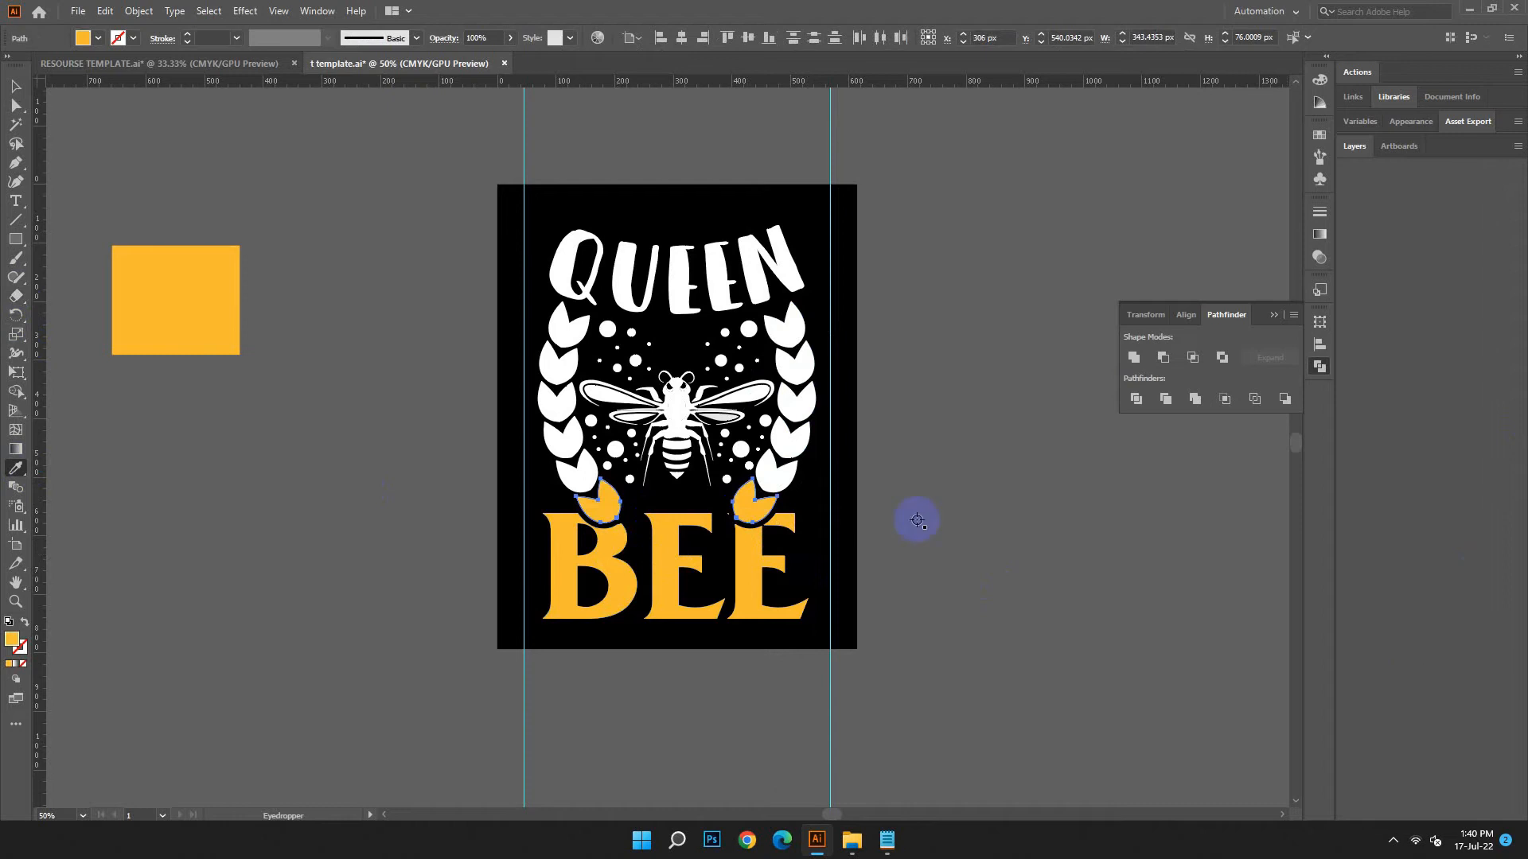
Change the fill of the lowest pair of leaves to the deeper orange FF9100.
double_click(15, 639)
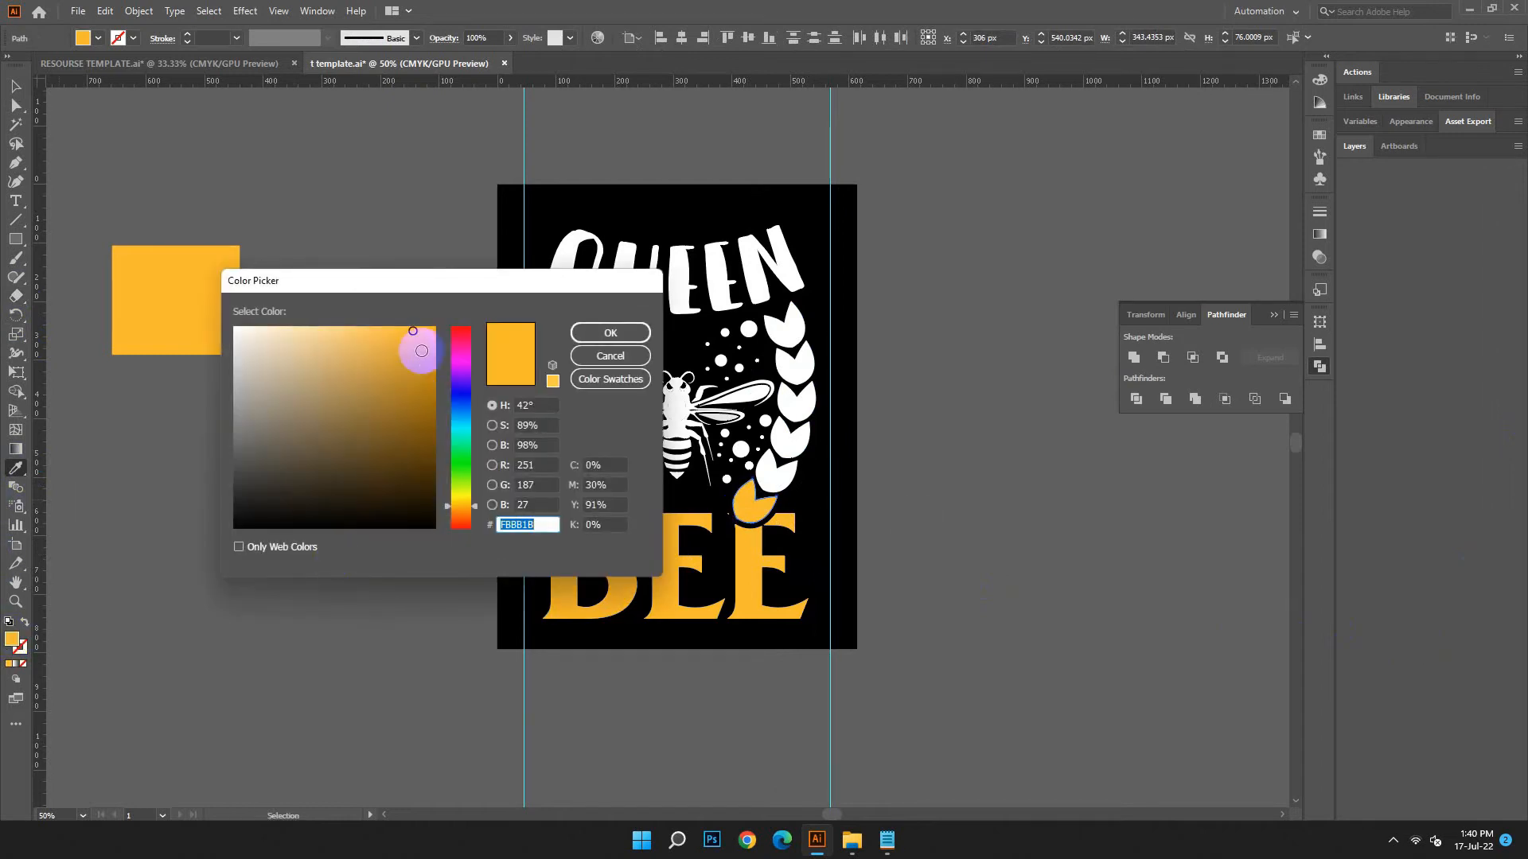
click(577, 328)
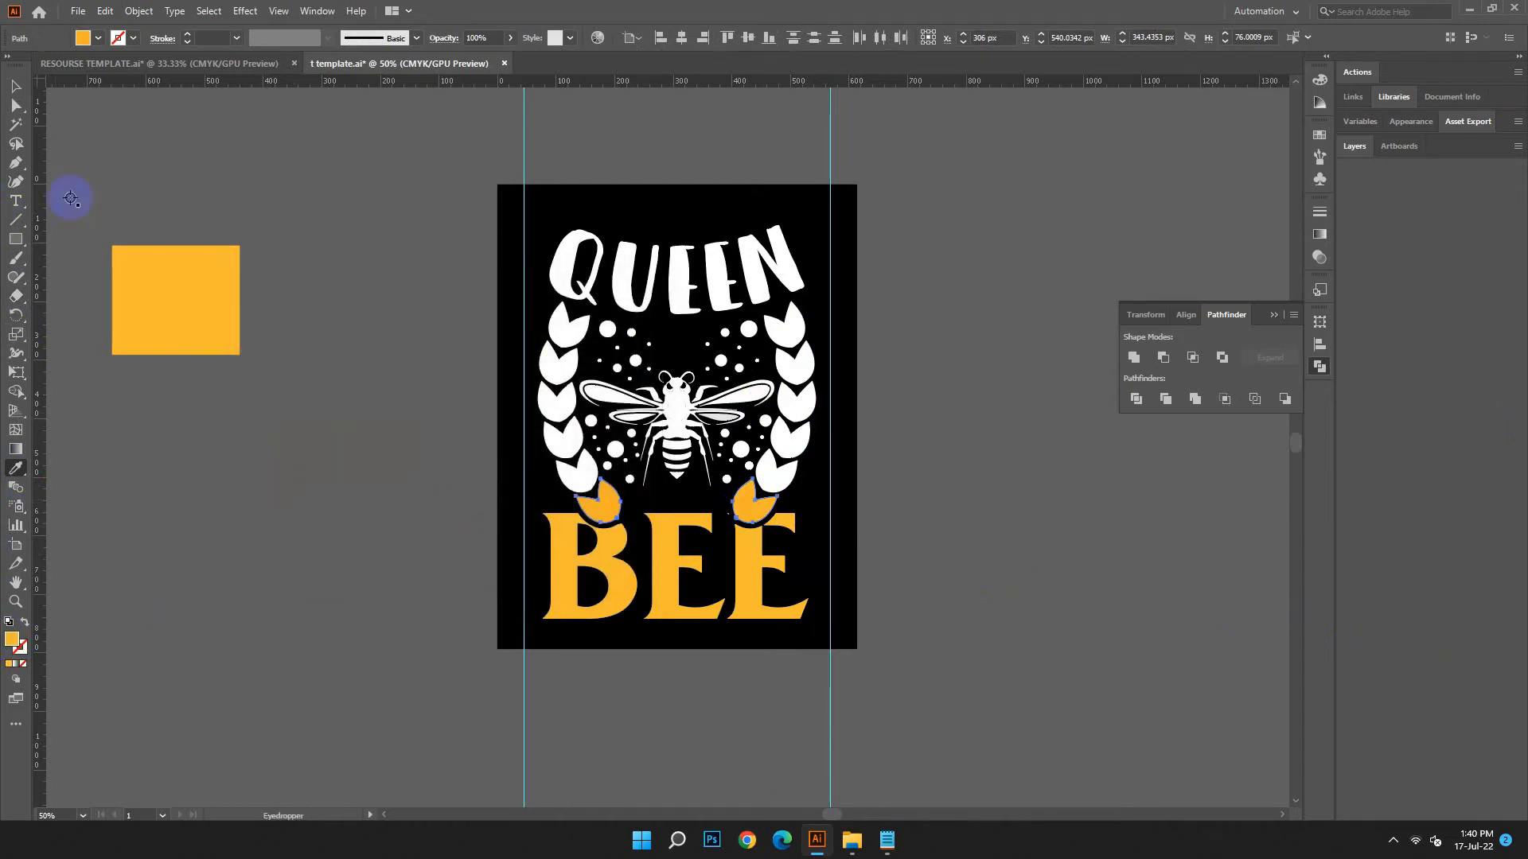
click(609, 504)
shift+click(750, 508)
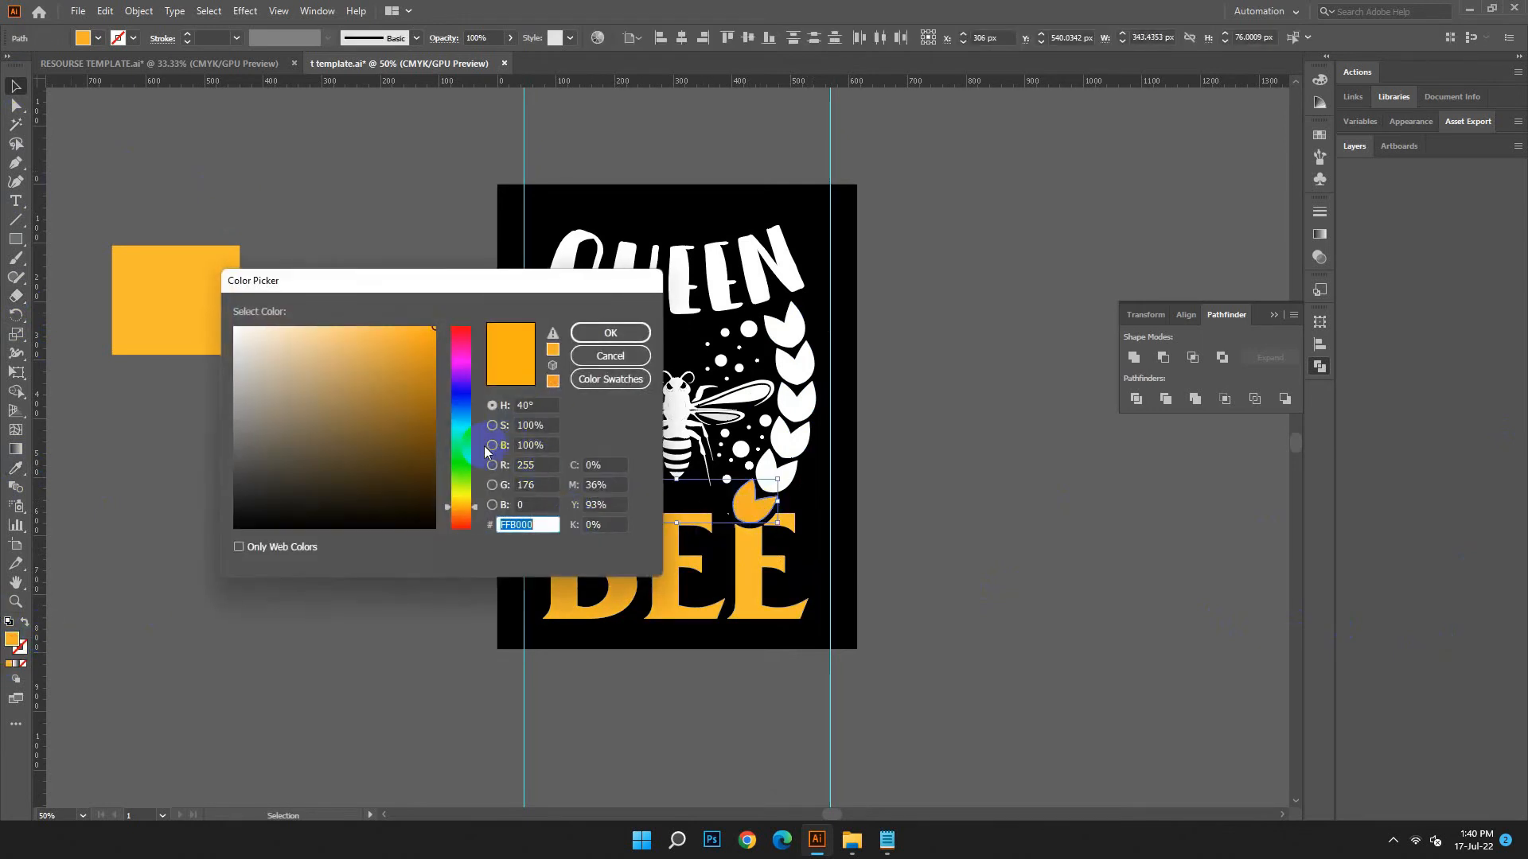
drag(474, 507, 477, 508)
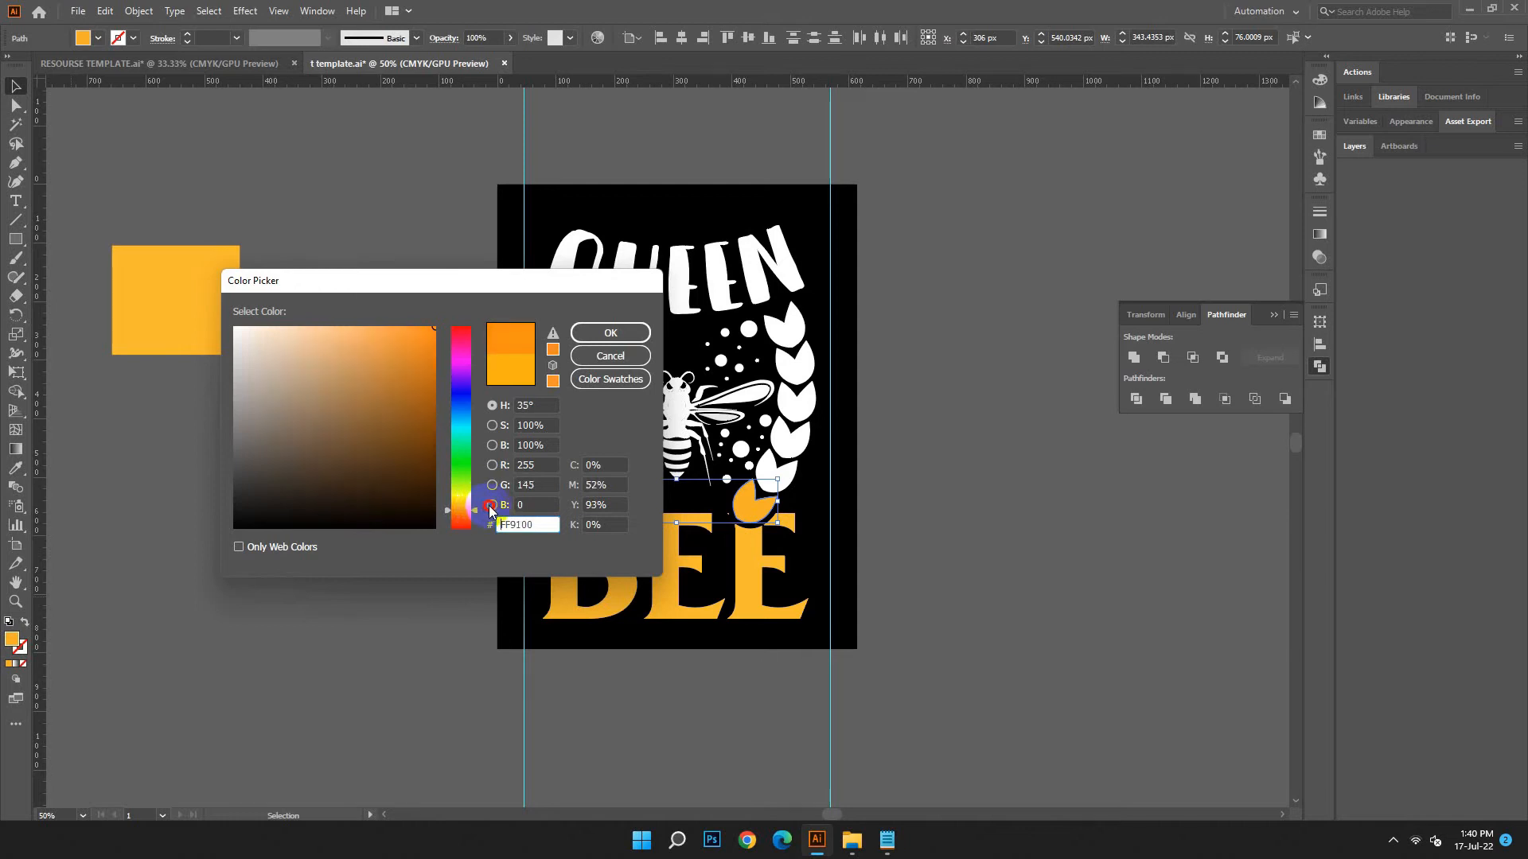
click(607, 333)
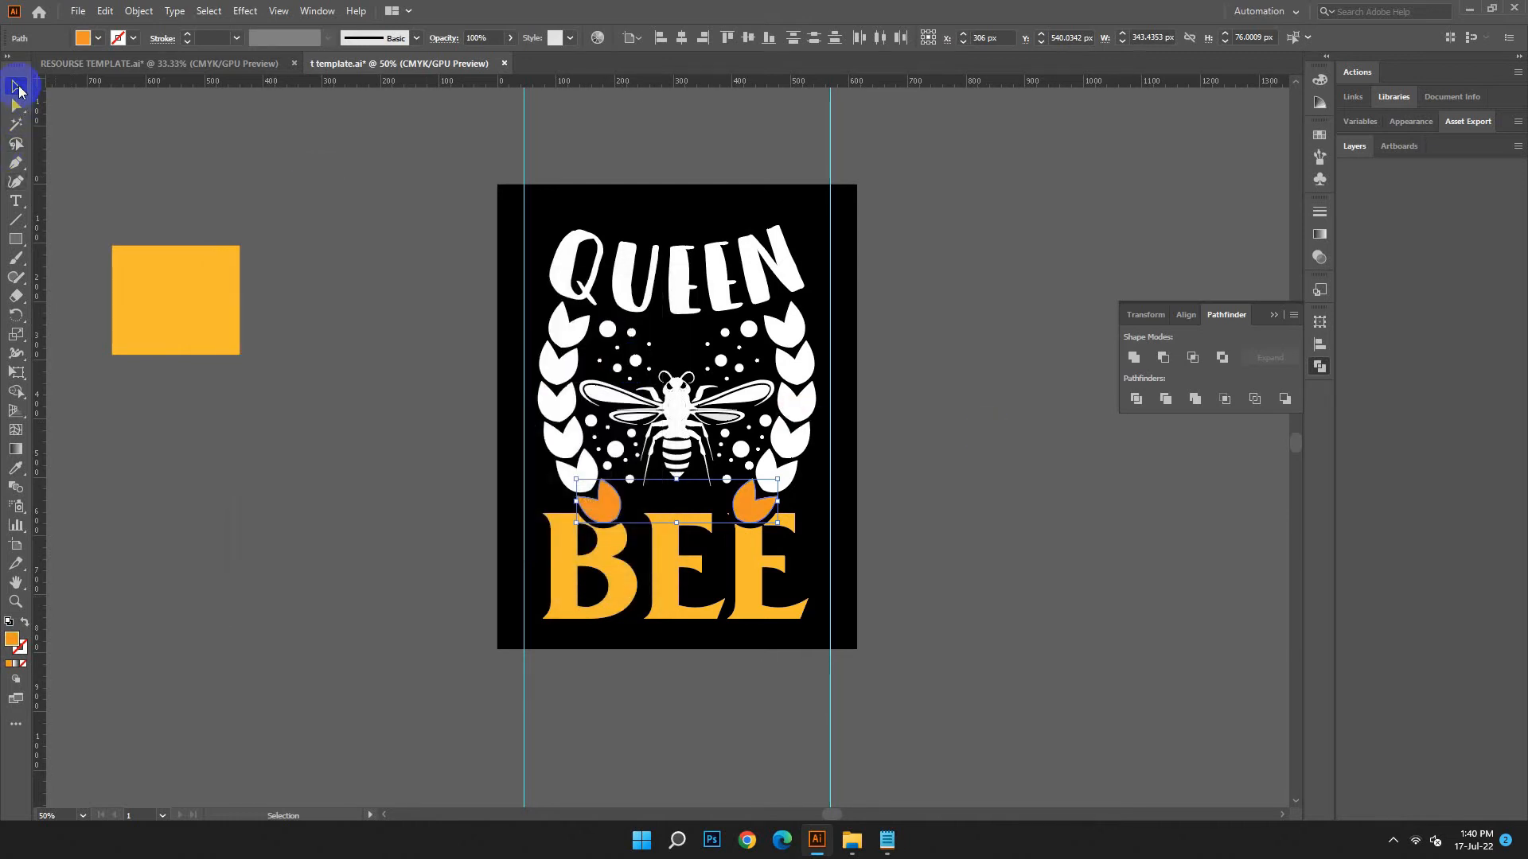
click(446, 522)
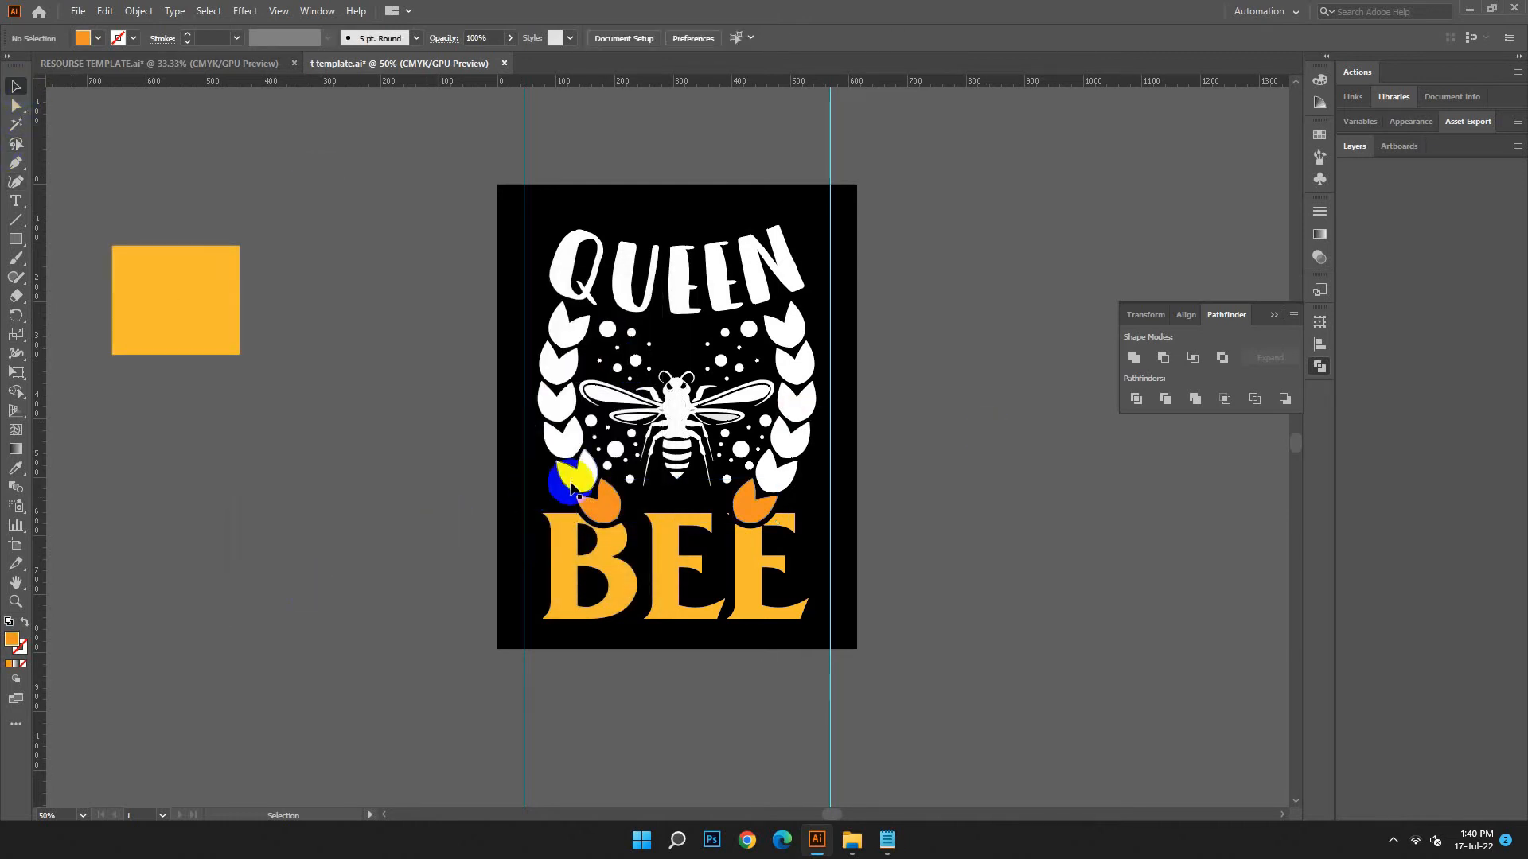
Recolour the second pair of leaves from the bottom by sampling the BEE lettering's yellow.
shift+click(783, 478)
click(15, 468)
click(614, 548)
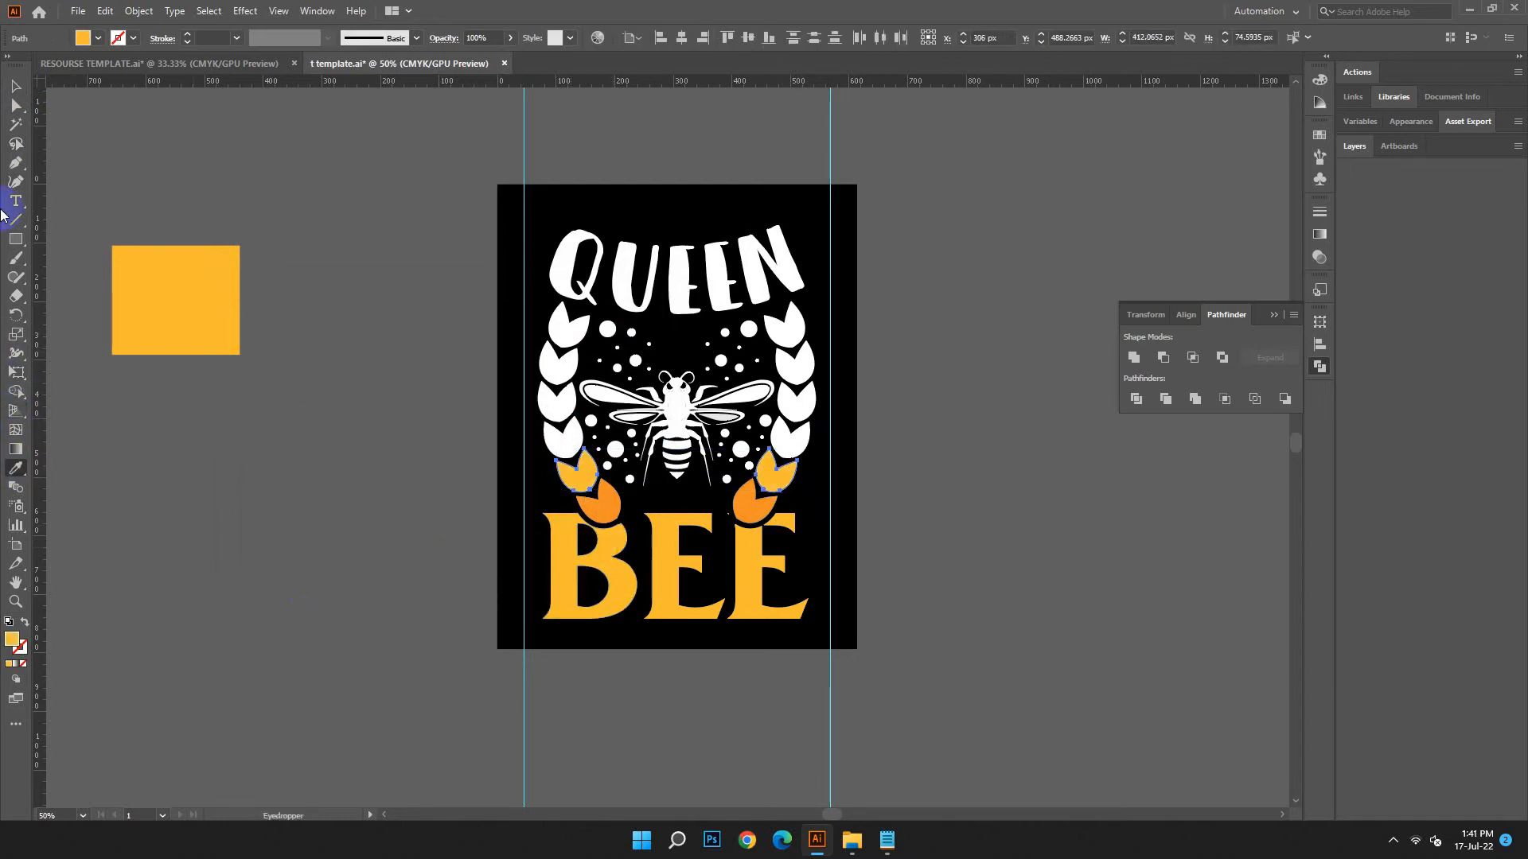
Give the third pair of leaves from the bottom the sampled yellow and lighten their fill slightly.
click(8, 85)
click(561, 438)
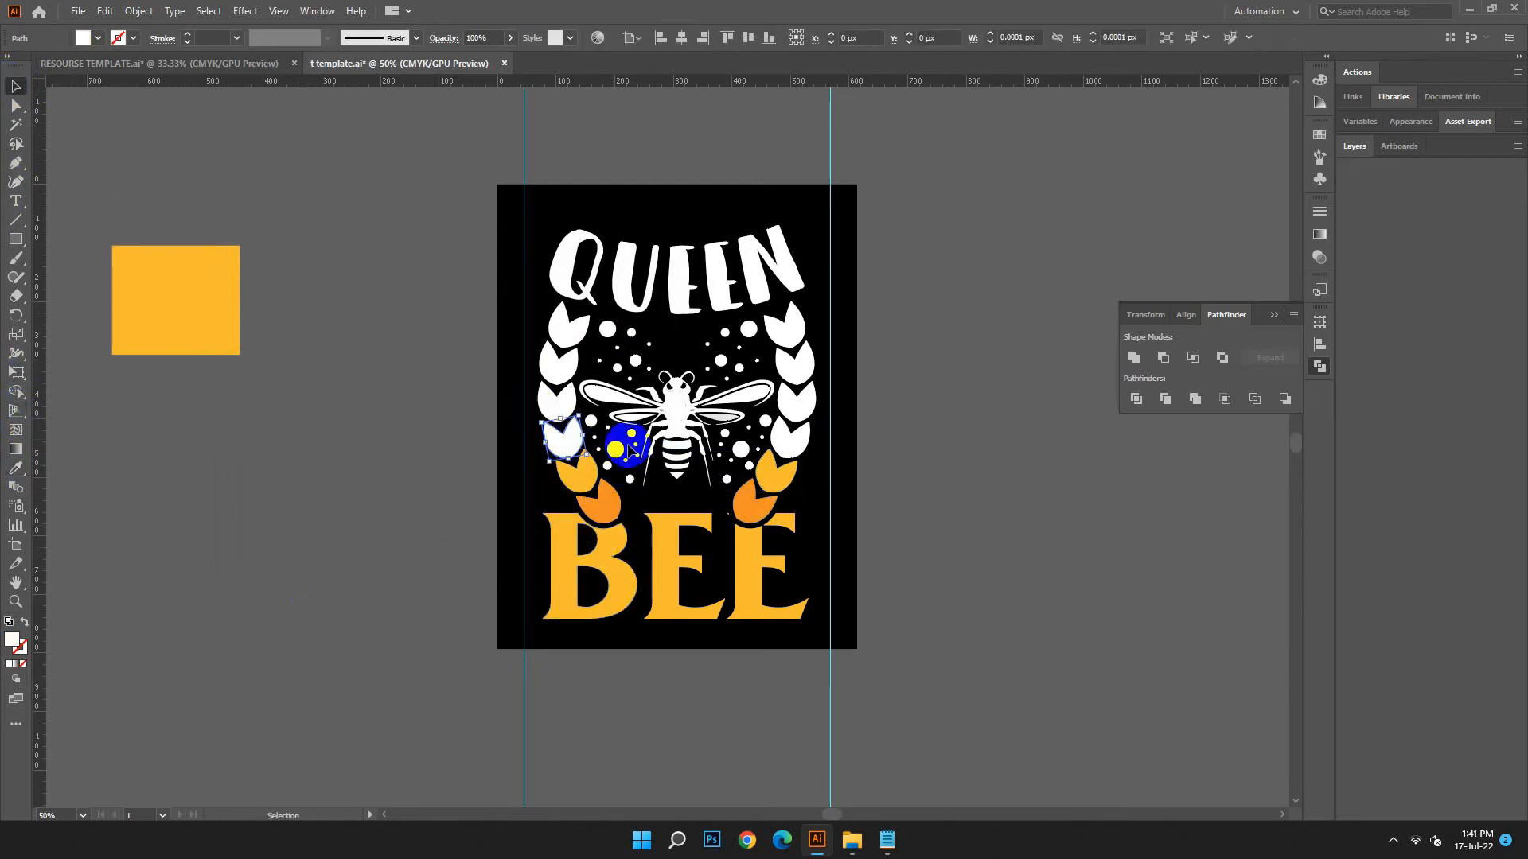
shift+click(784, 442)
click(15, 467)
click(625, 487)
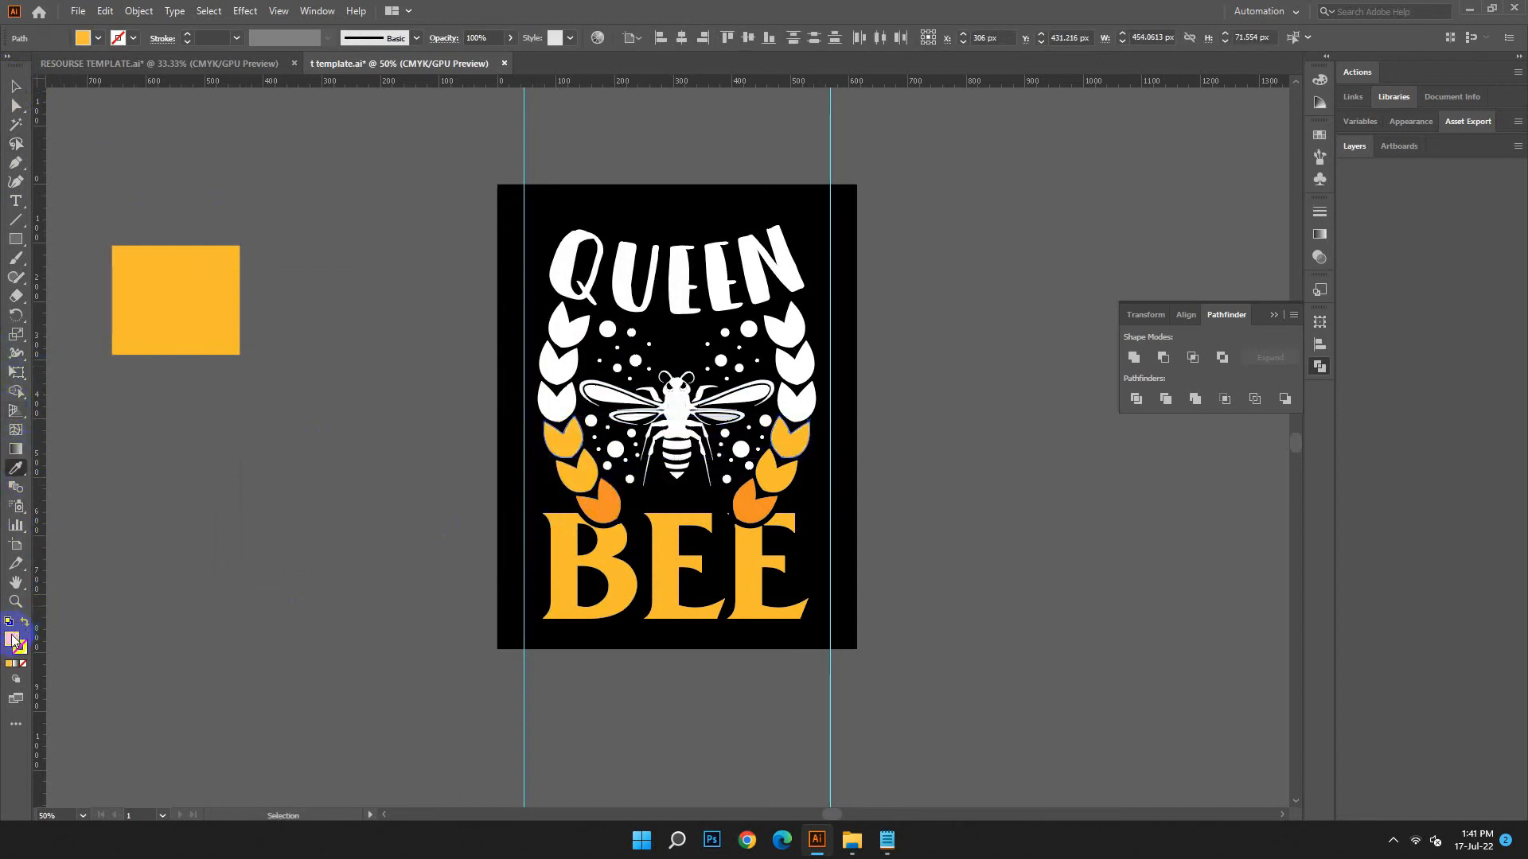
click(16, 85)
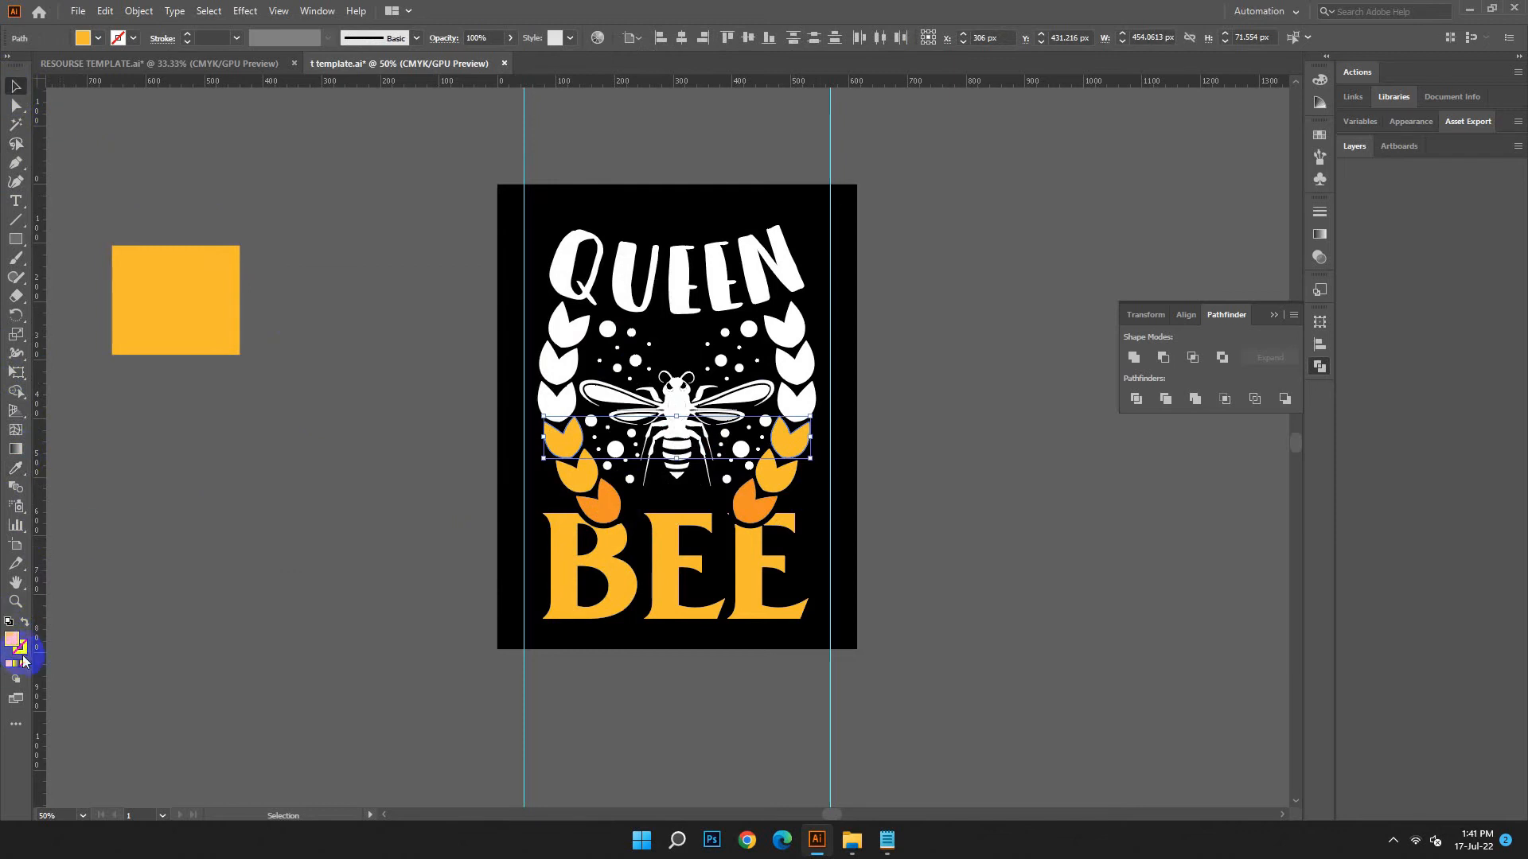
double_click(13, 642)
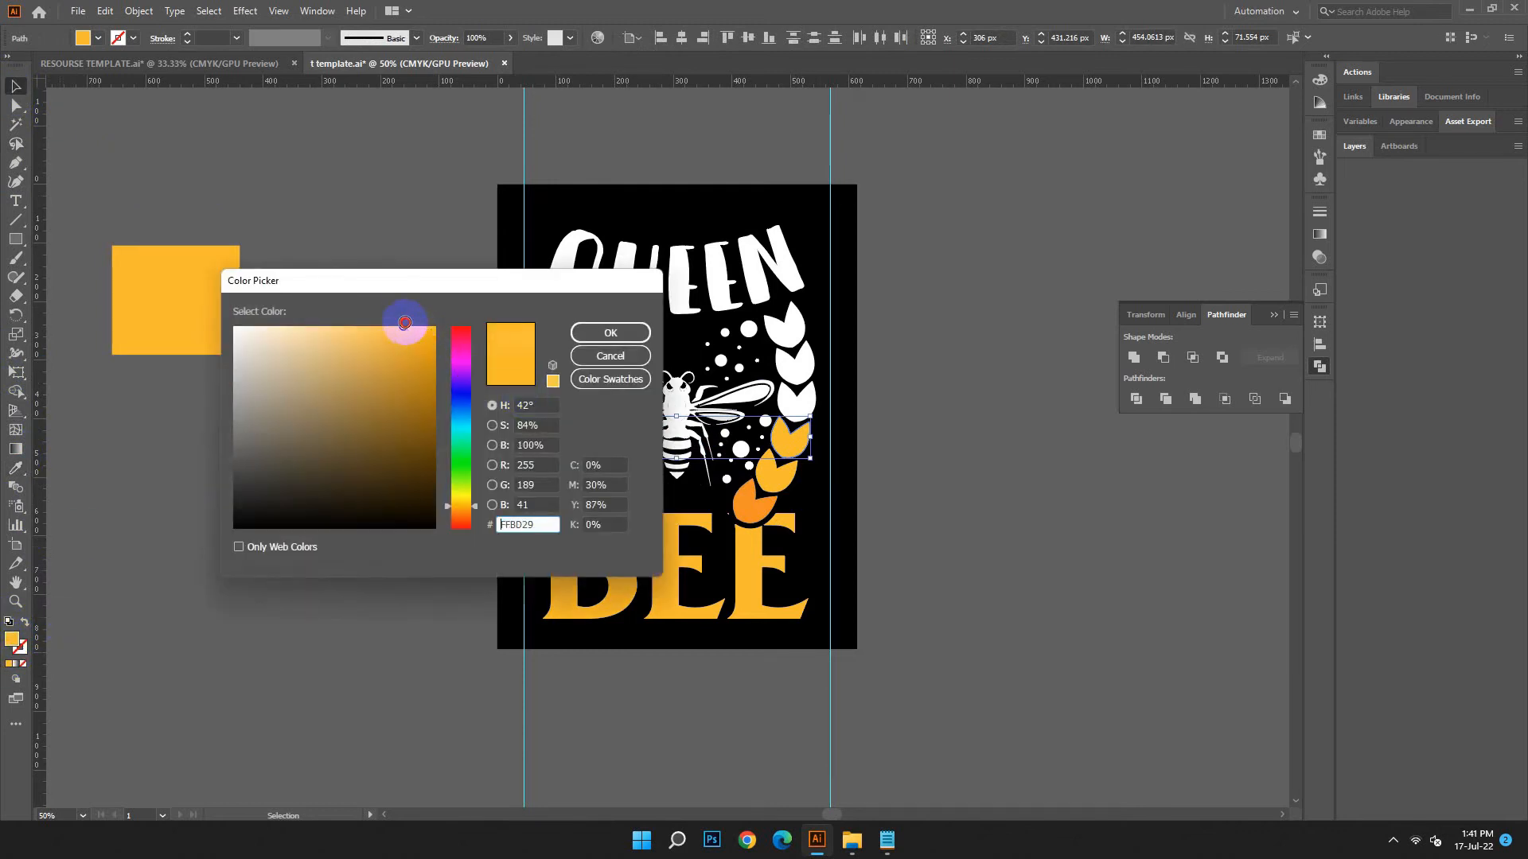
click(592, 336)
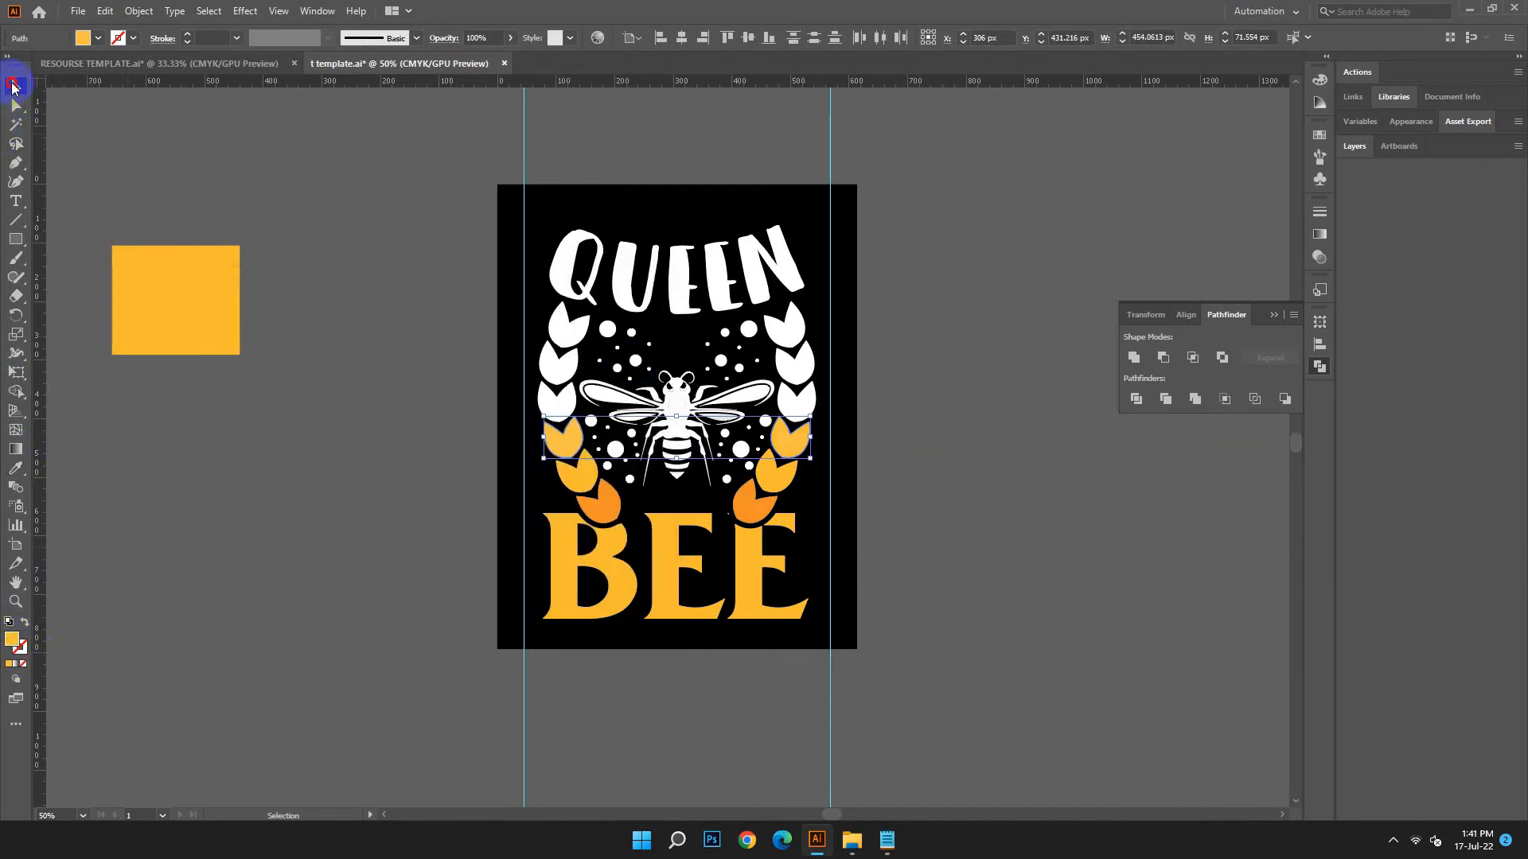
Give the fourth pair of leaves from the bottom the colour sampled from the third pair and lighten their fill.
click(726, 437)
click(557, 400)
shift+click(804, 398)
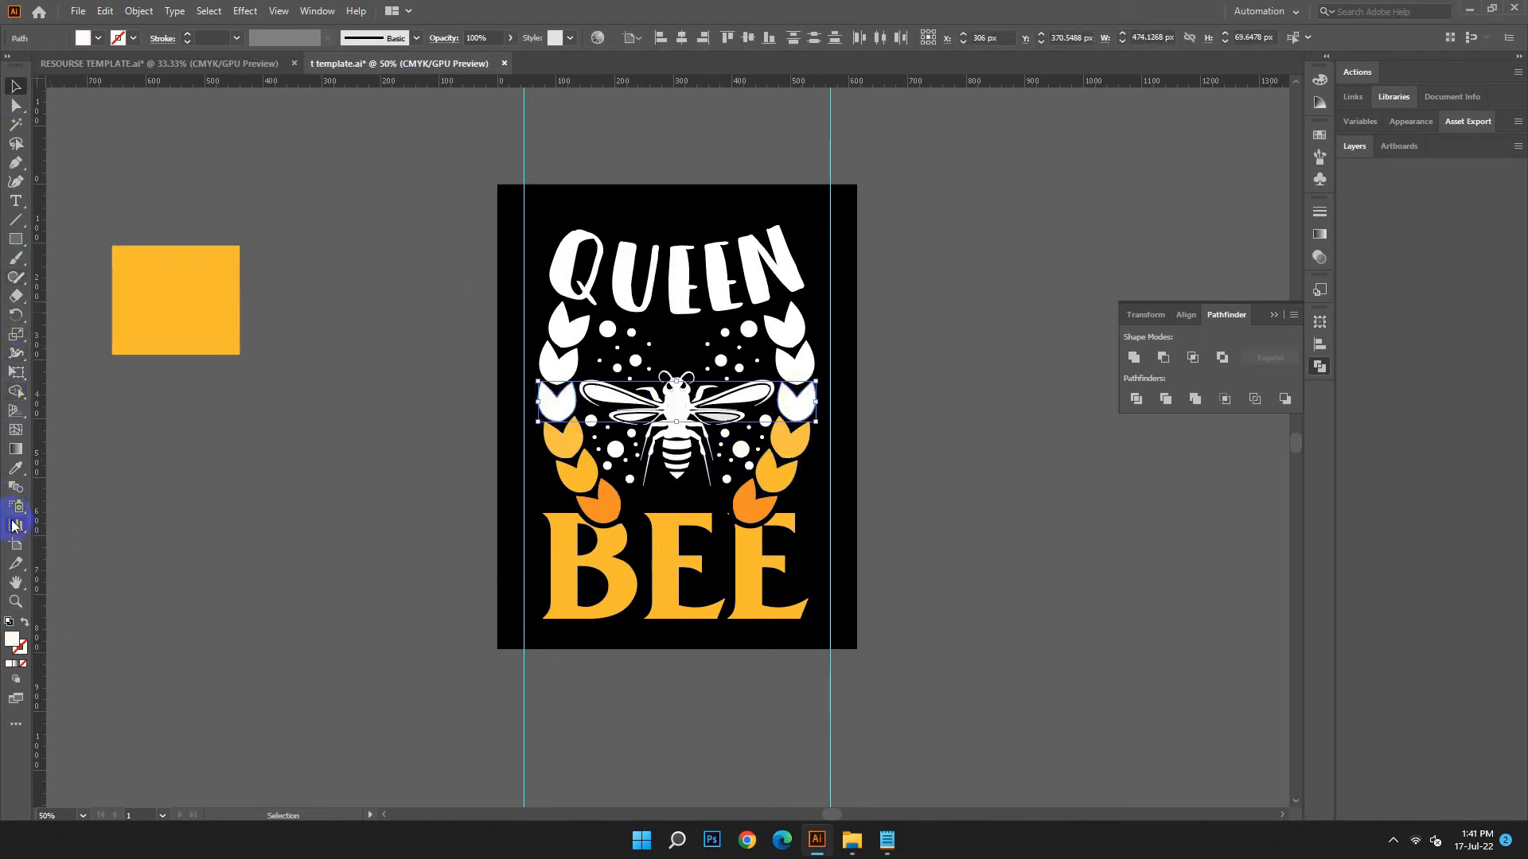
click(16, 467)
click(563, 437)
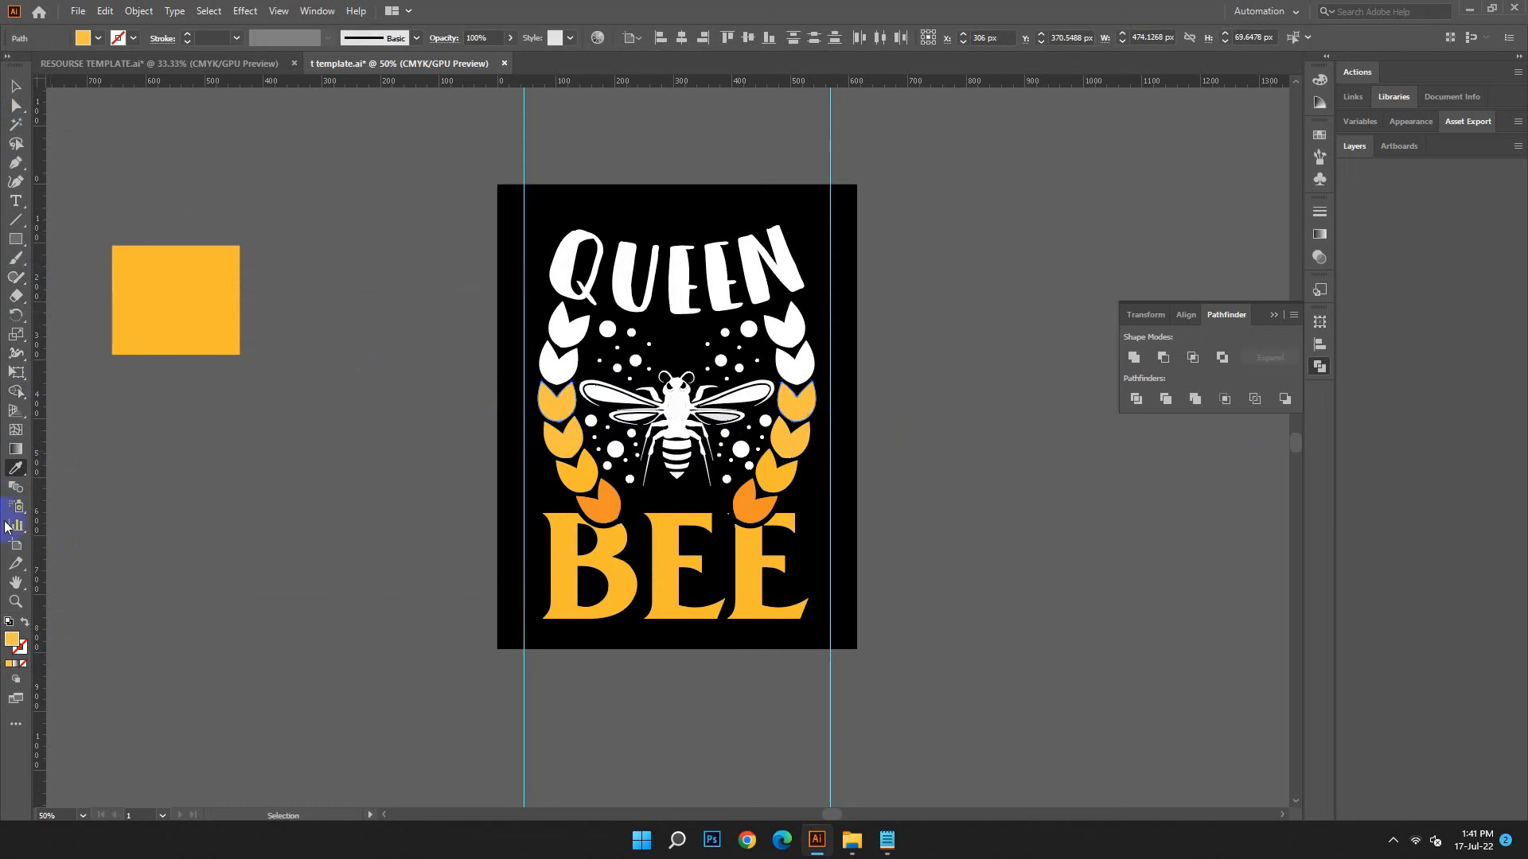
click(16, 86)
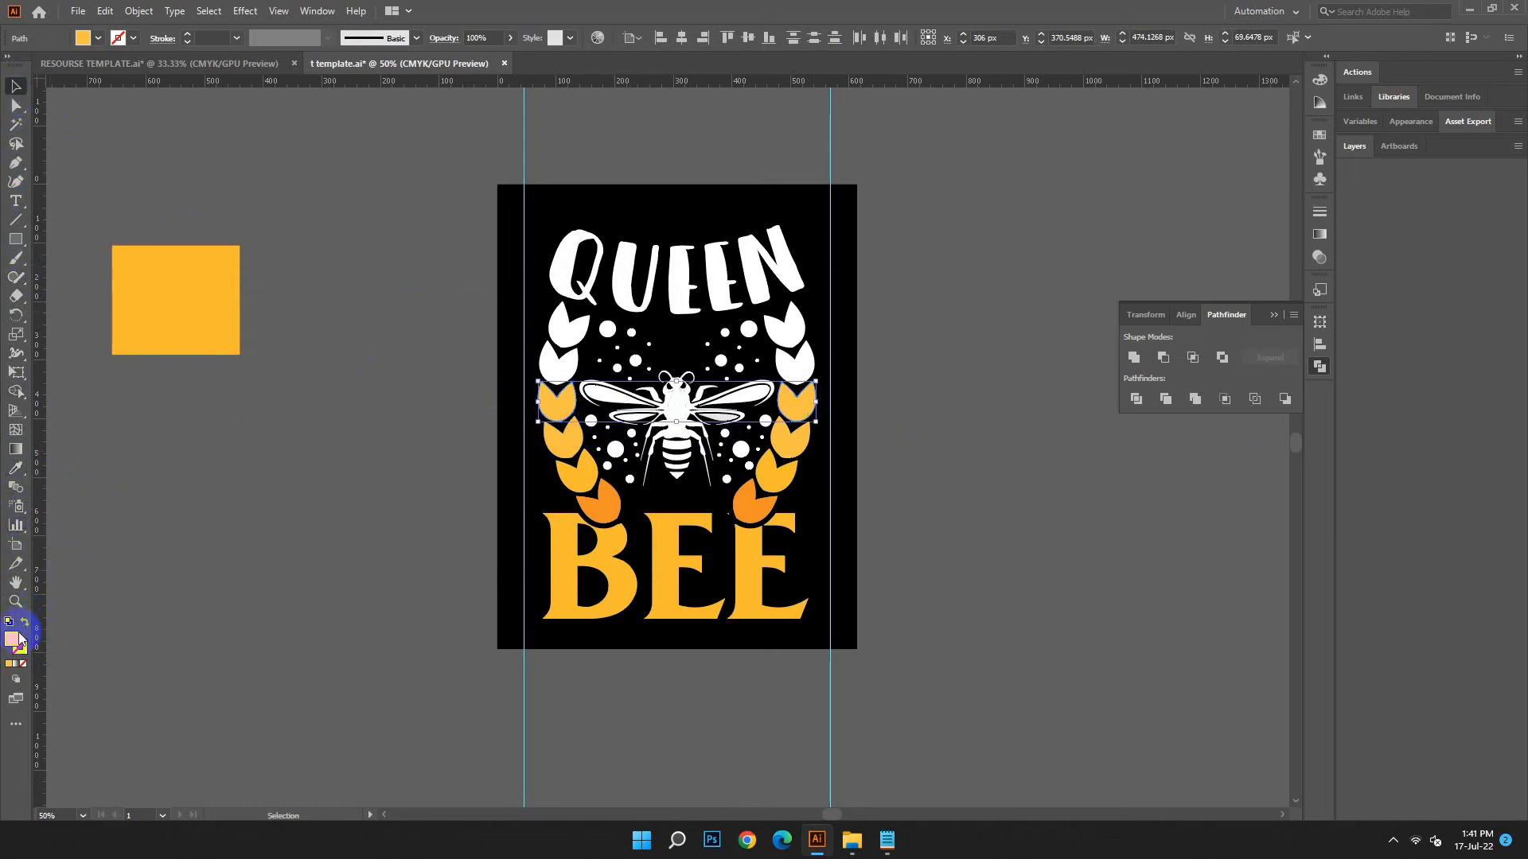
double_click(13, 640)
mouse_move(355, 392)
mouse_down()
mouse_move(389, 331)
mouse_move(366, 324)
mouse_up()
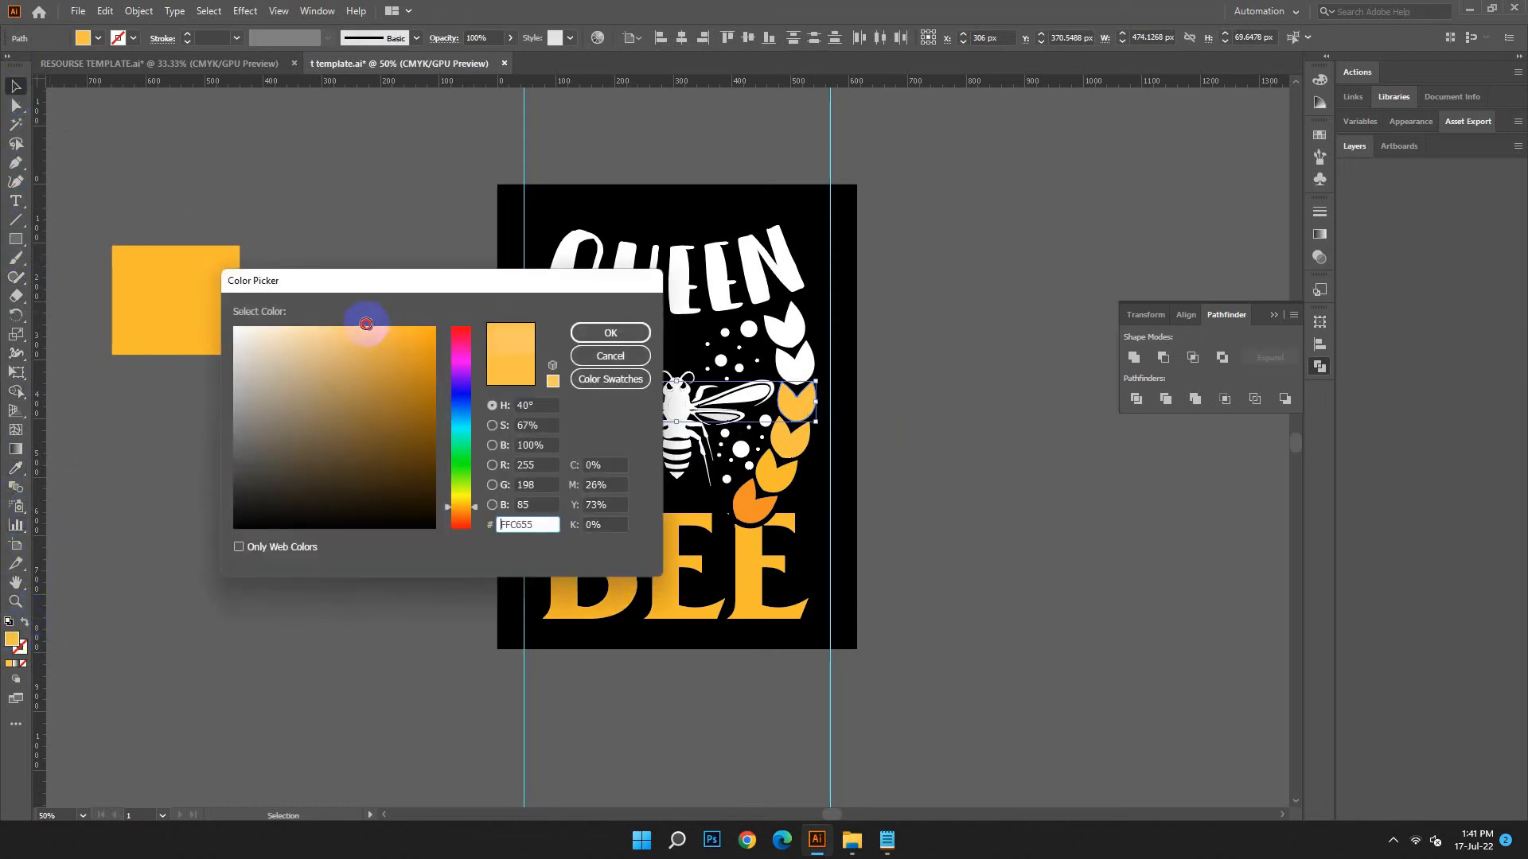
click(610, 331)
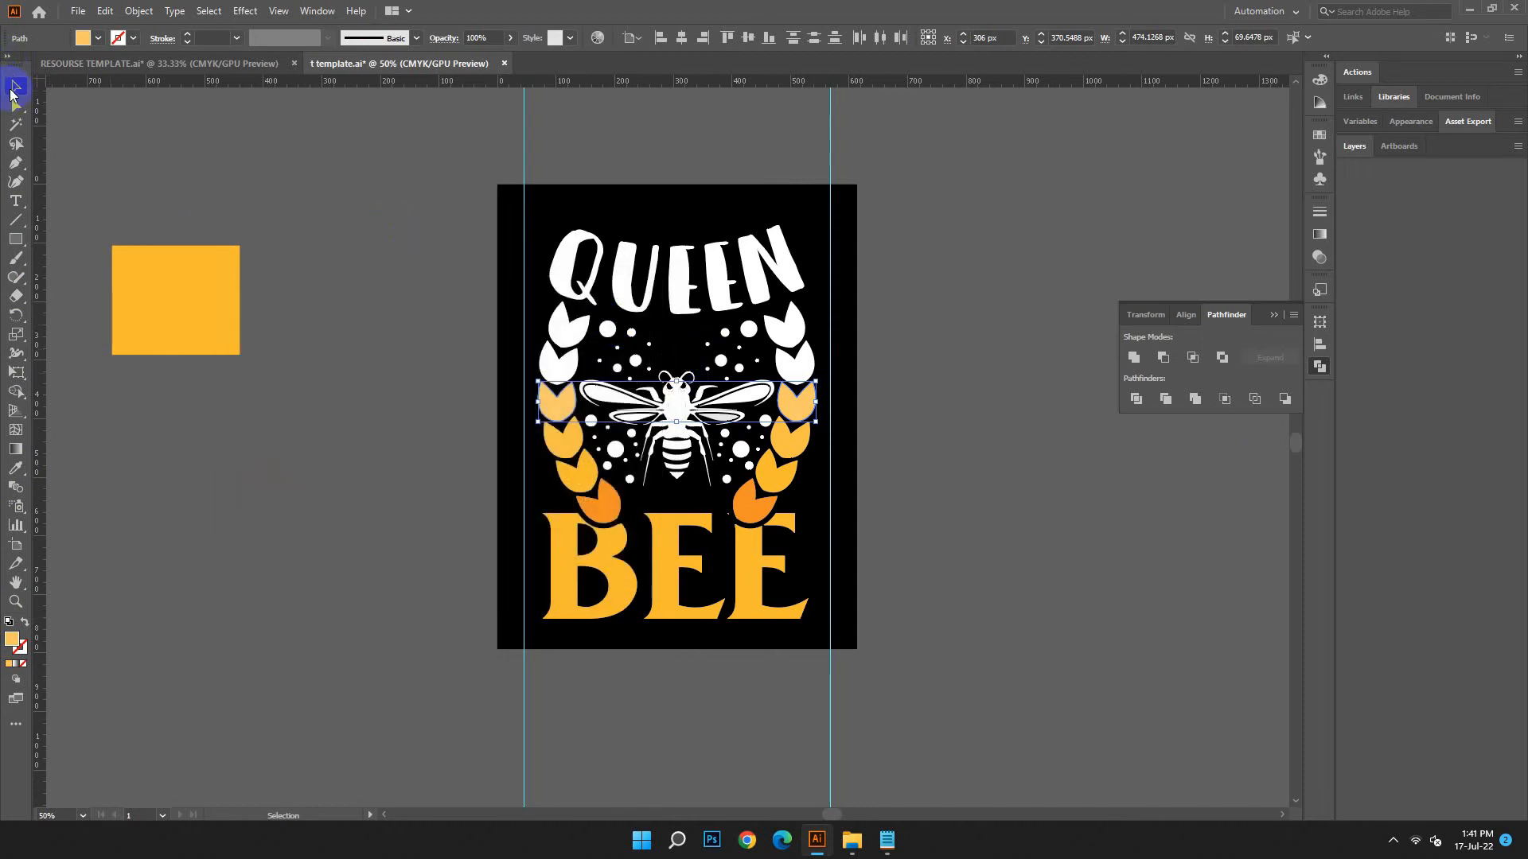
click(171, 192)
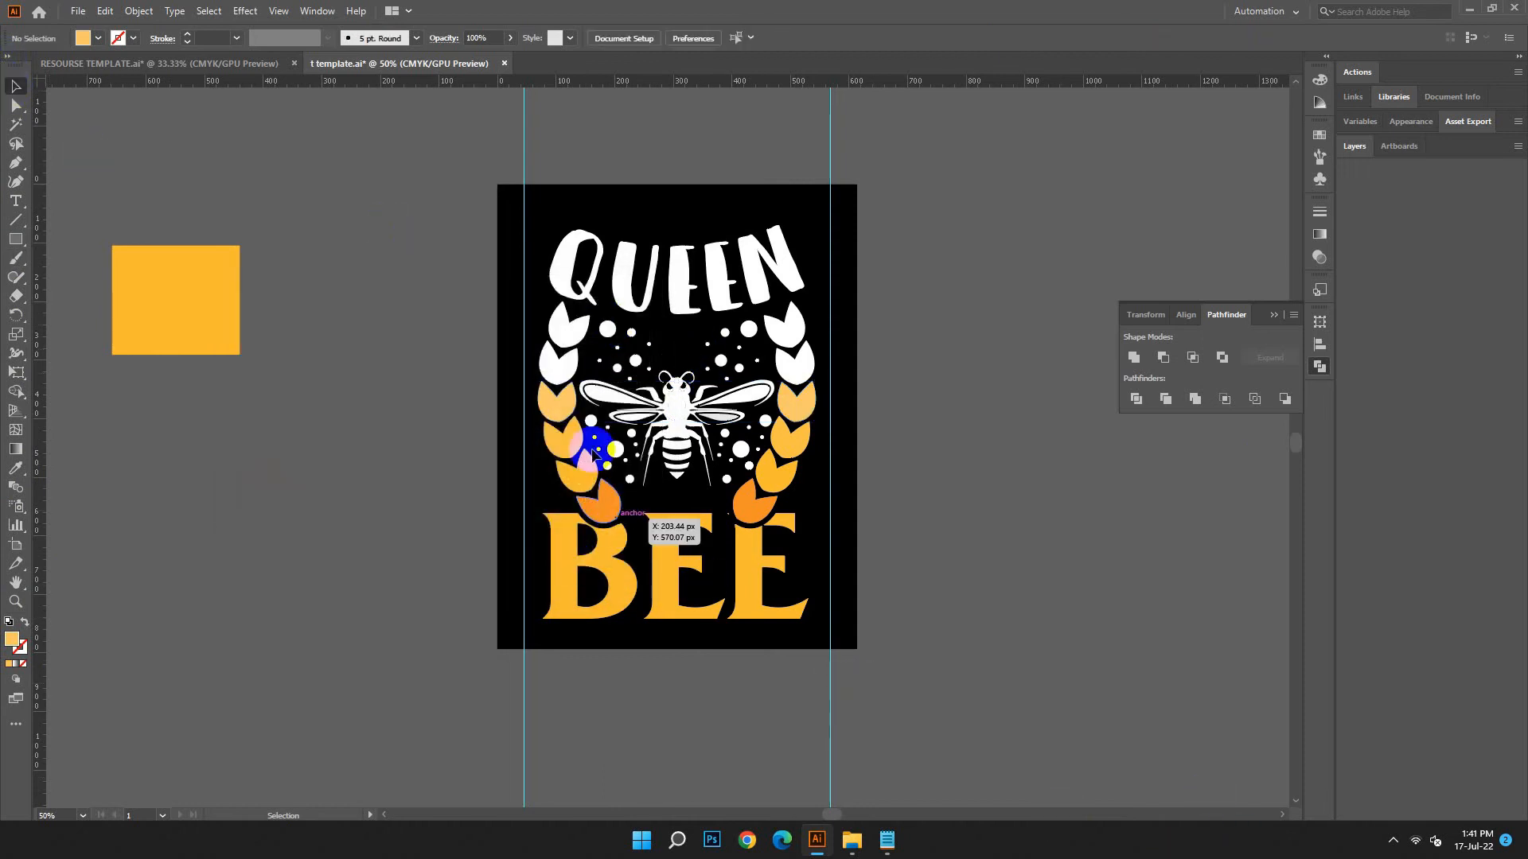
Give the fifth pair of leaves from the bottom the fourth pair's colour and lighten their fill to FFD58A.
click(554, 360)
shift+click(794, 355)
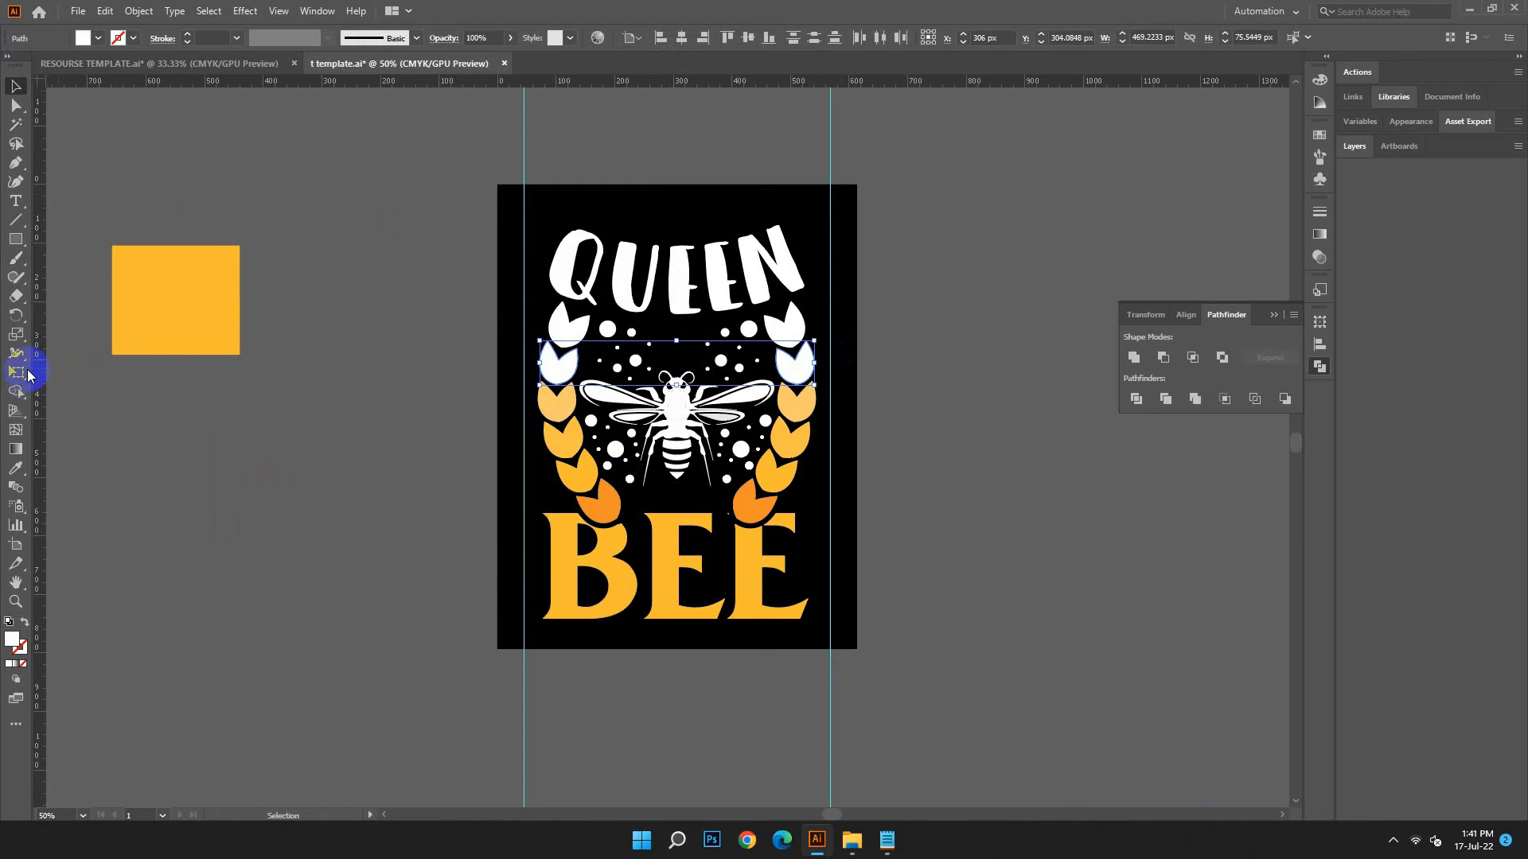
click(14, 470)
click(556, 400)
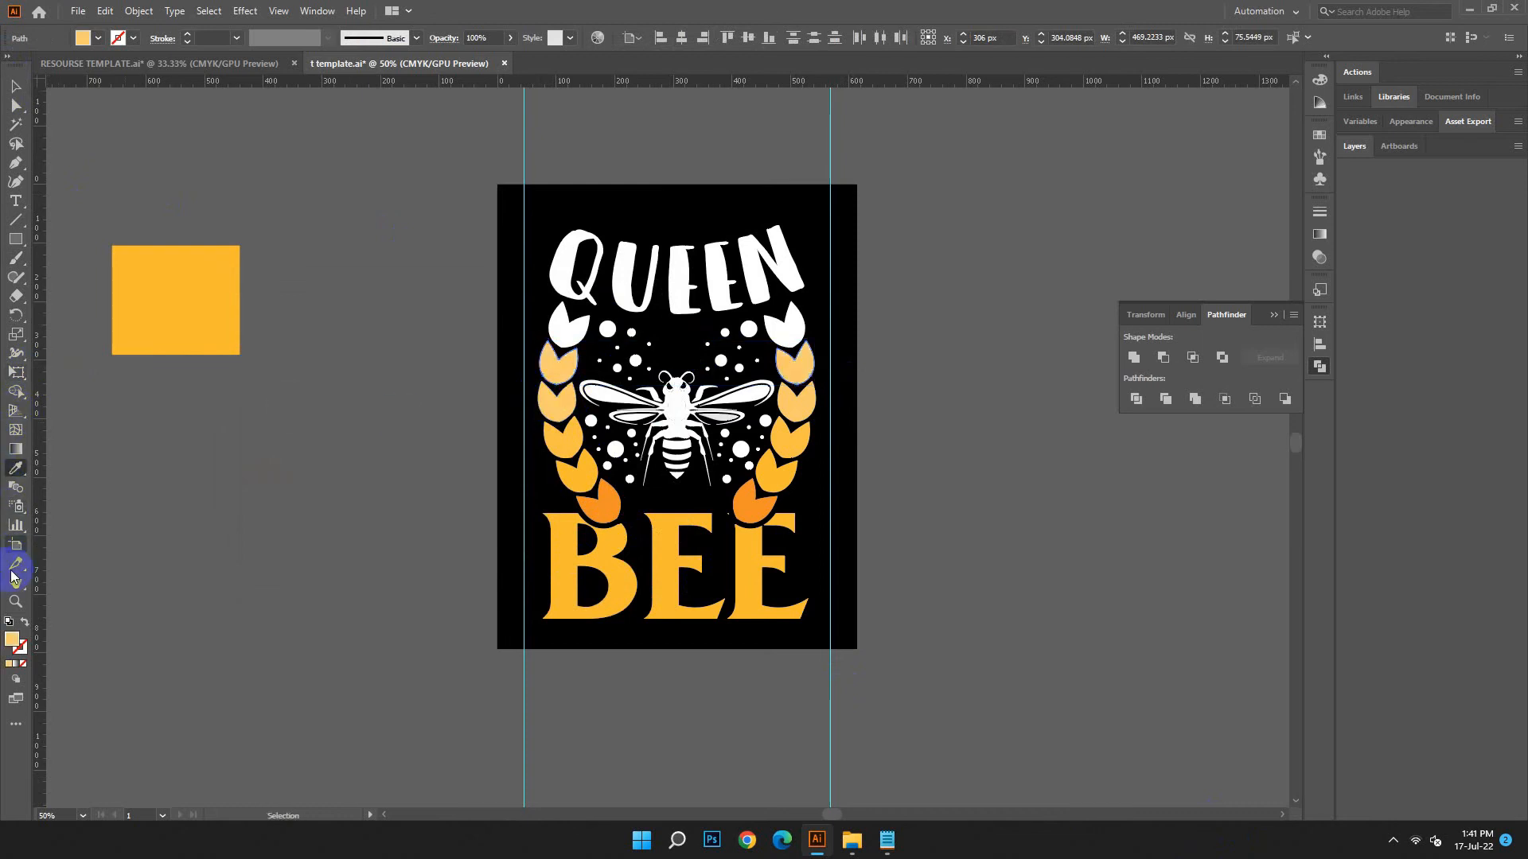
double_click(12, 640)
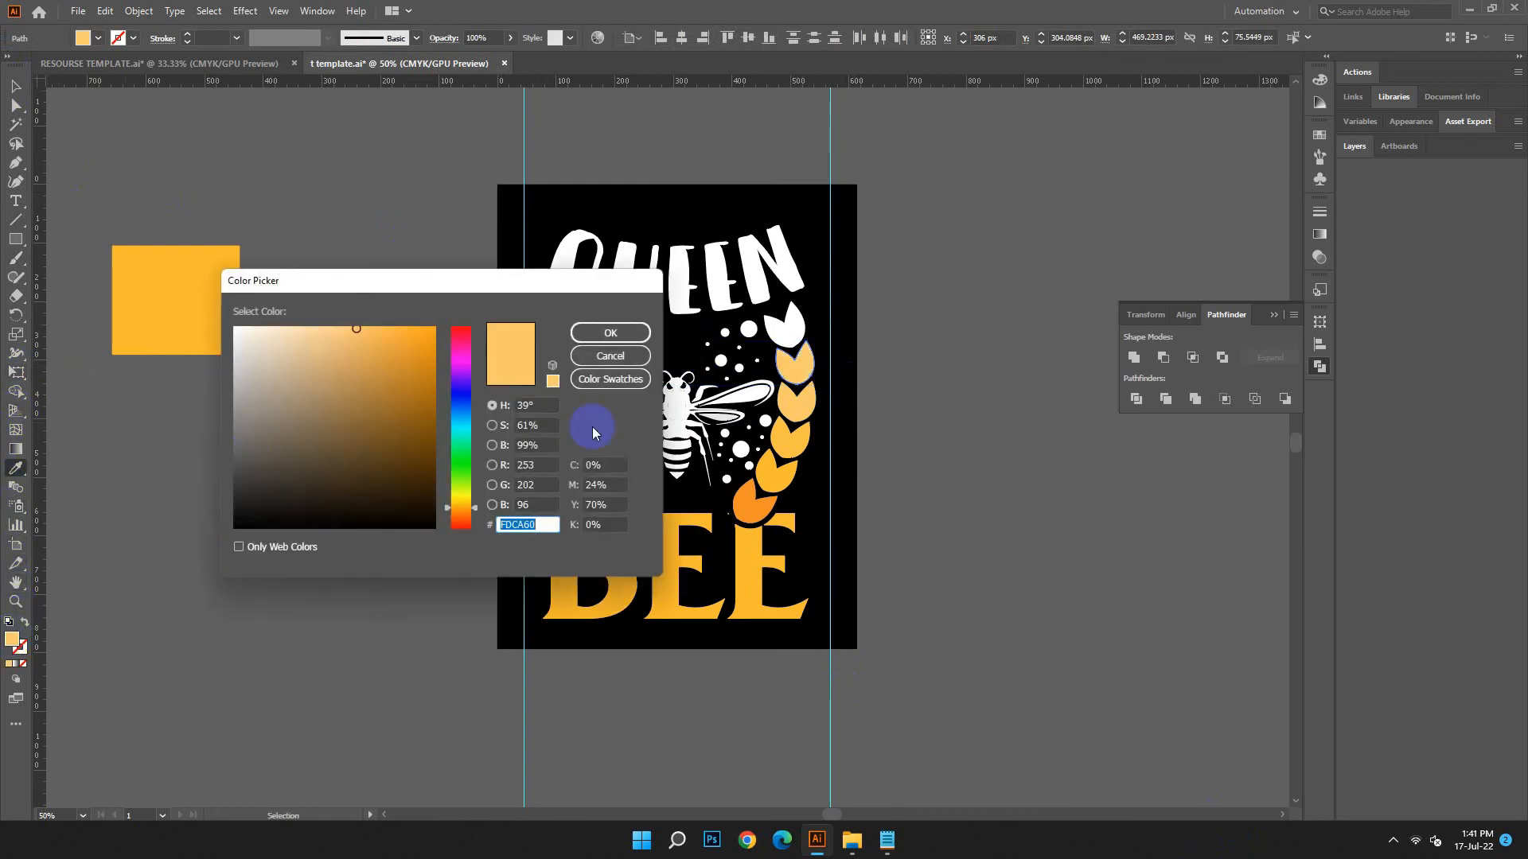
click(607, 331)
click(13, 87)
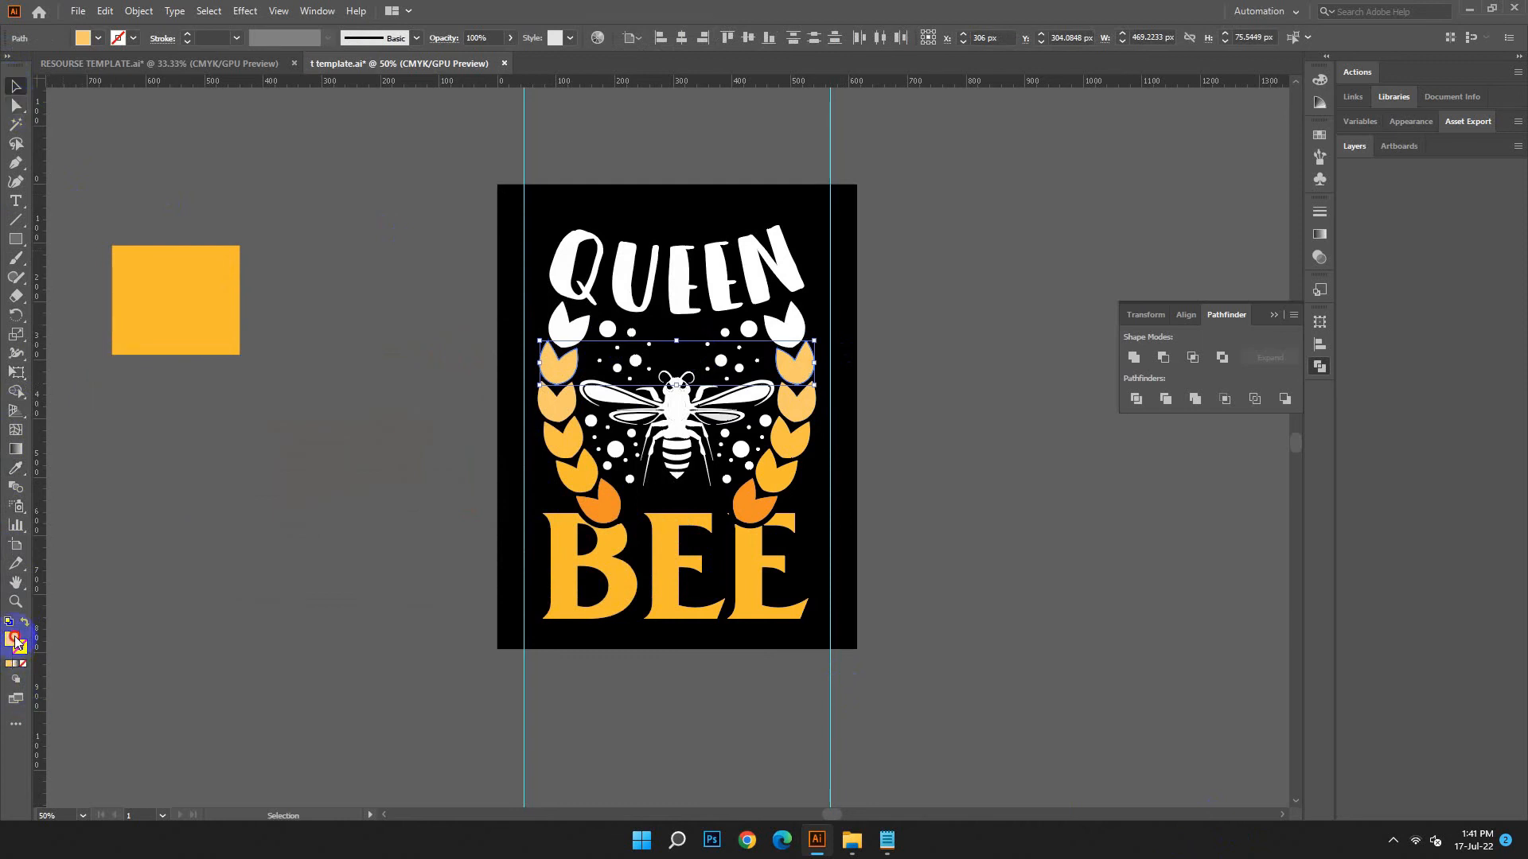
double_click(15, 642)
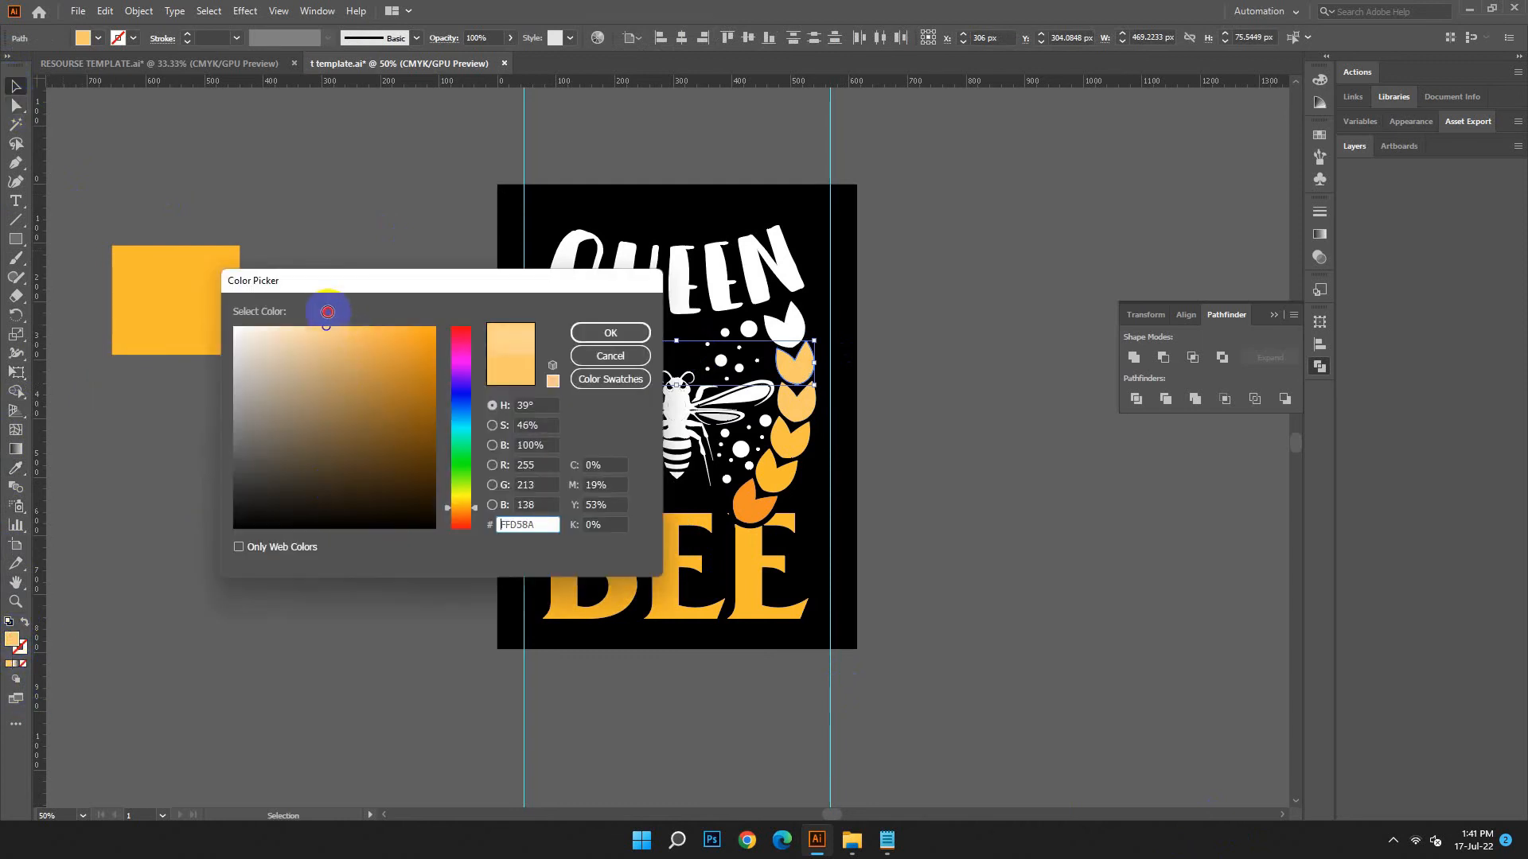
click(584, 335)
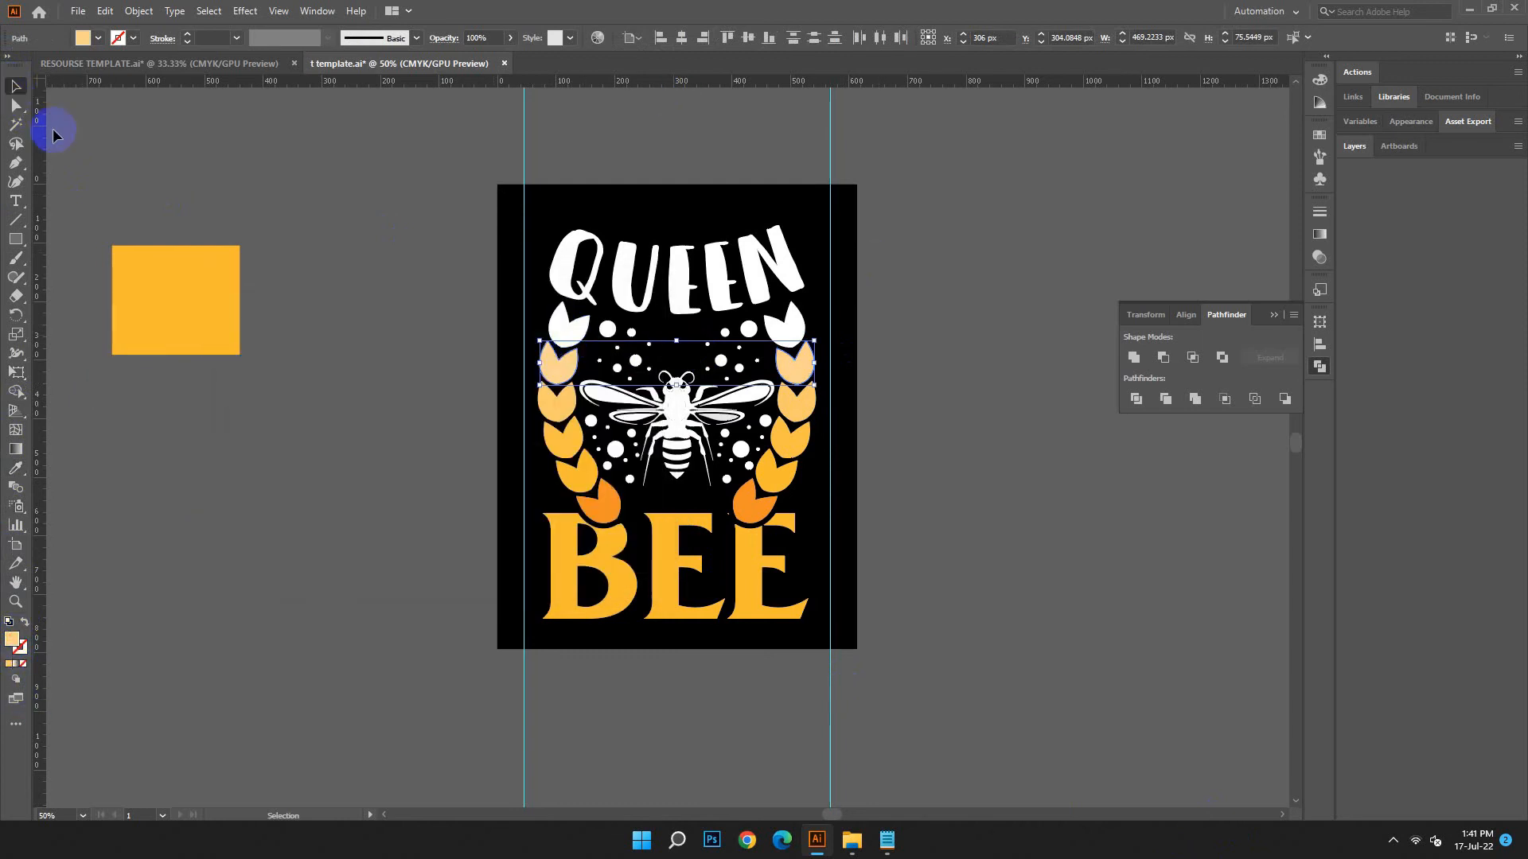
click(969, 480)
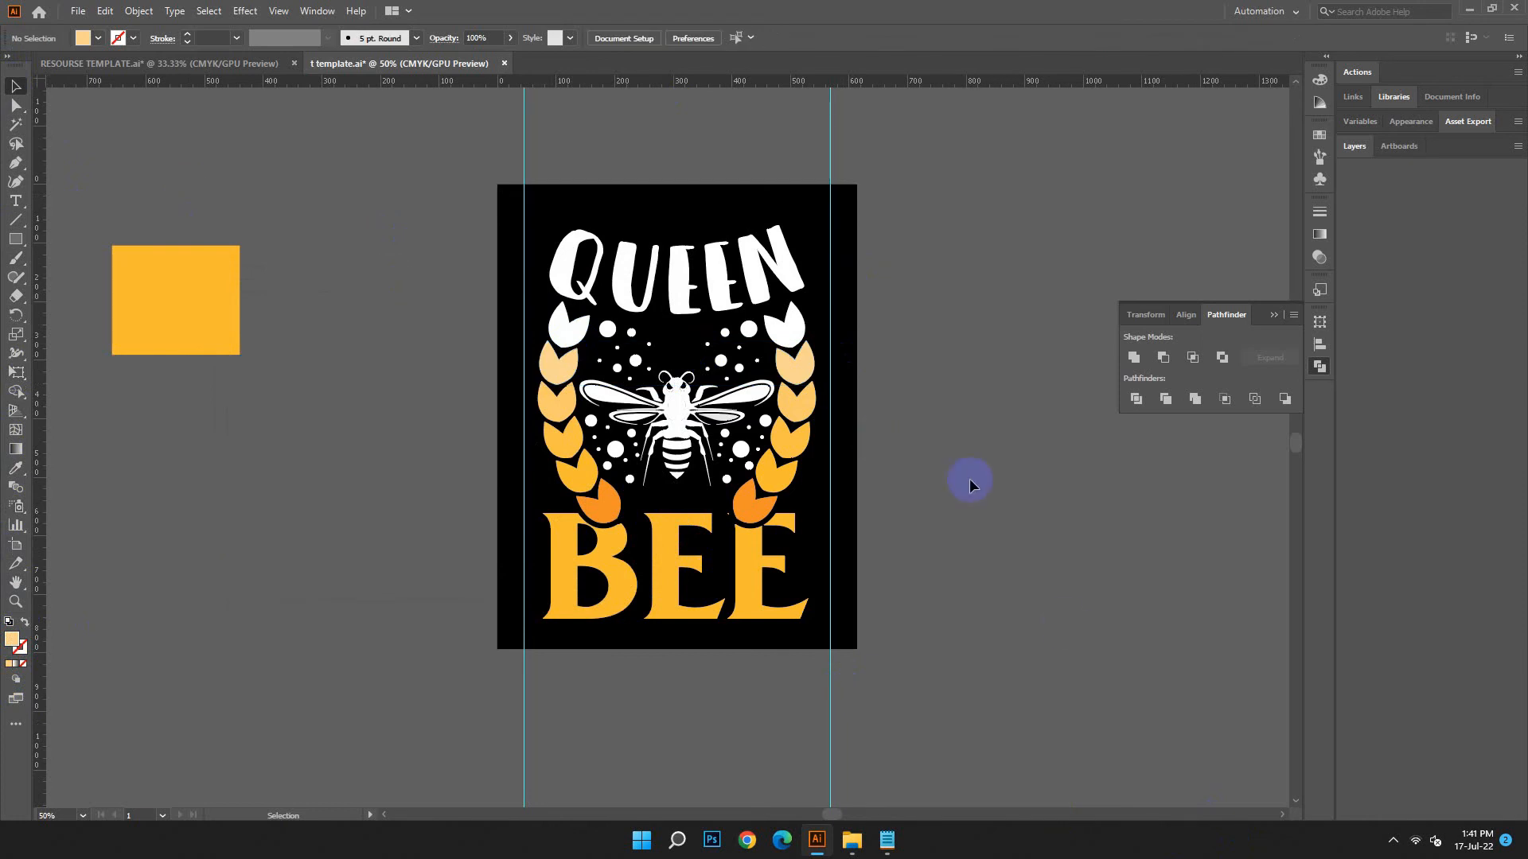
Give the topmost pair of leaves the colour sampled from the pair below and lighten their fill to a pale cream.
click(563, 326)
shift+click(796, 326)
click(15, 469)
click(565, 370)
click(15, 88)
double_click(17, 644)
drag(322, 330, 290, 306)
click(610, 333)
click(16, 105)
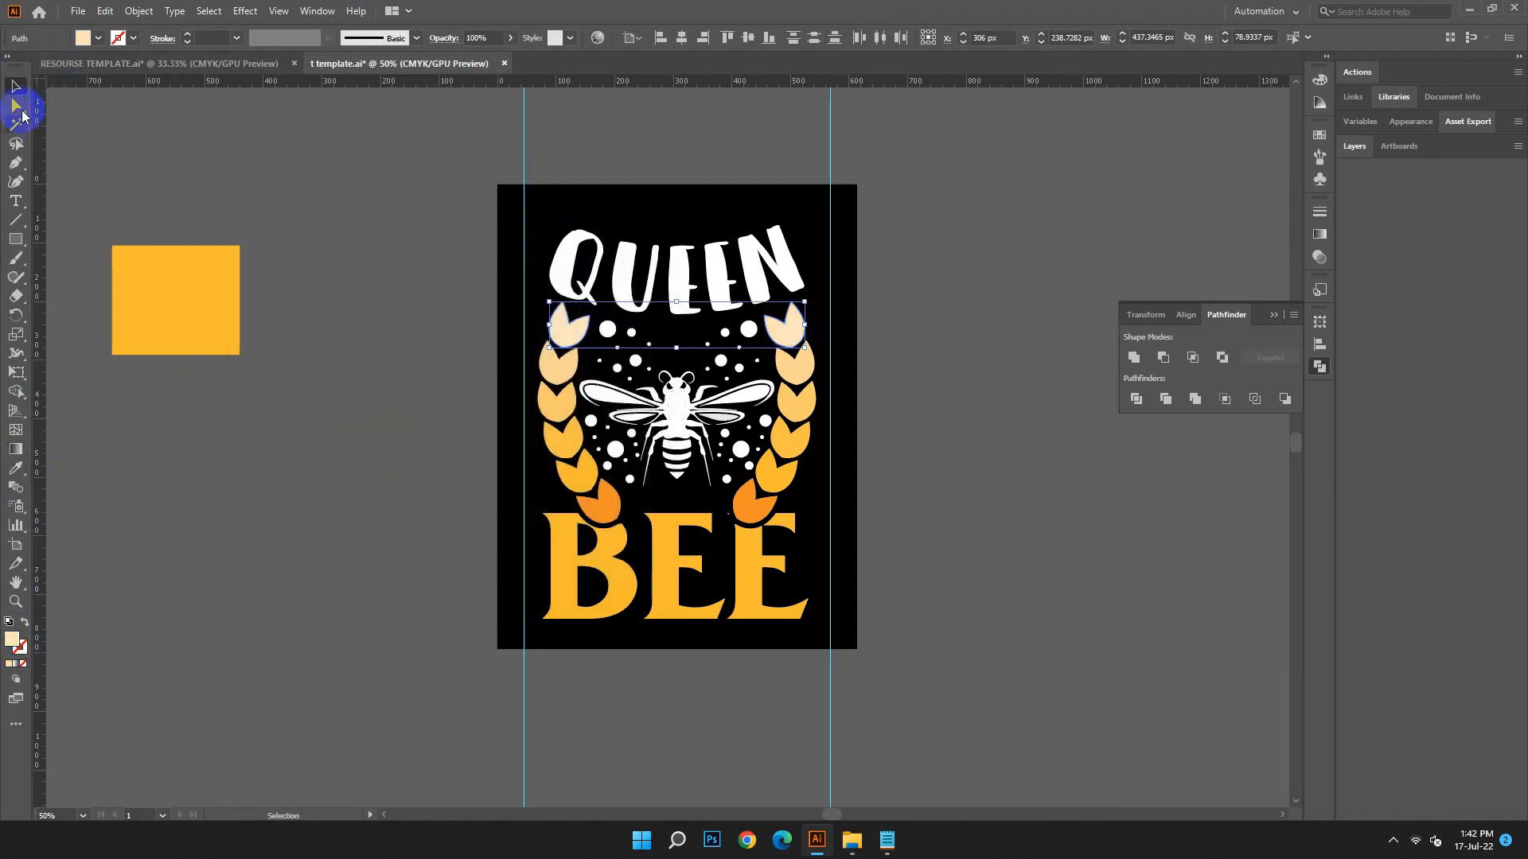
click(226, 156)
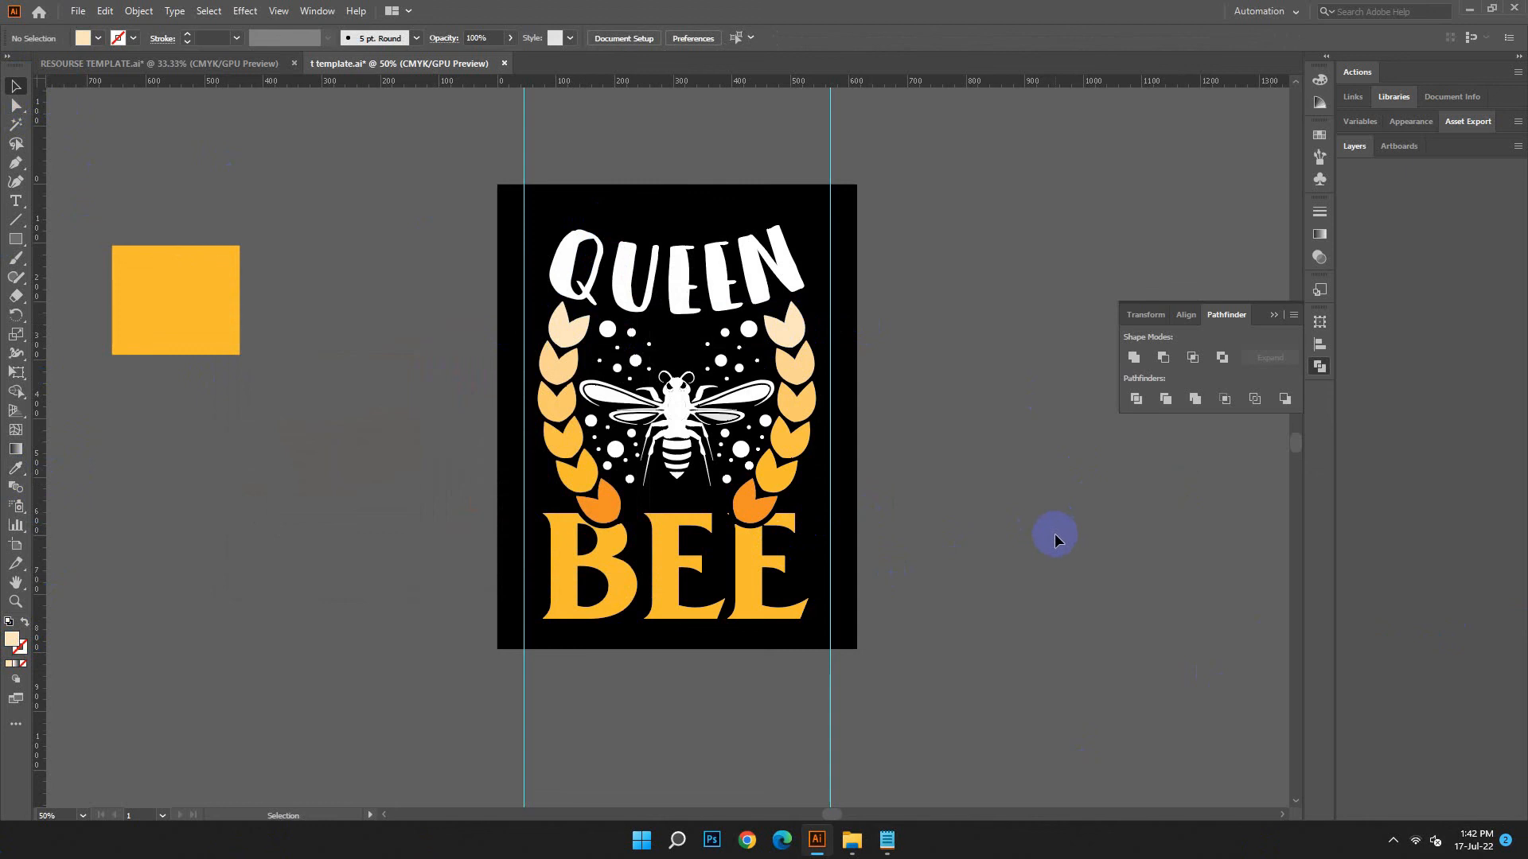
Group the lettering, leaves, dots and bee, and centre the group vertically on the artboard.
drag(546, 217, 818, 630)
key(a)
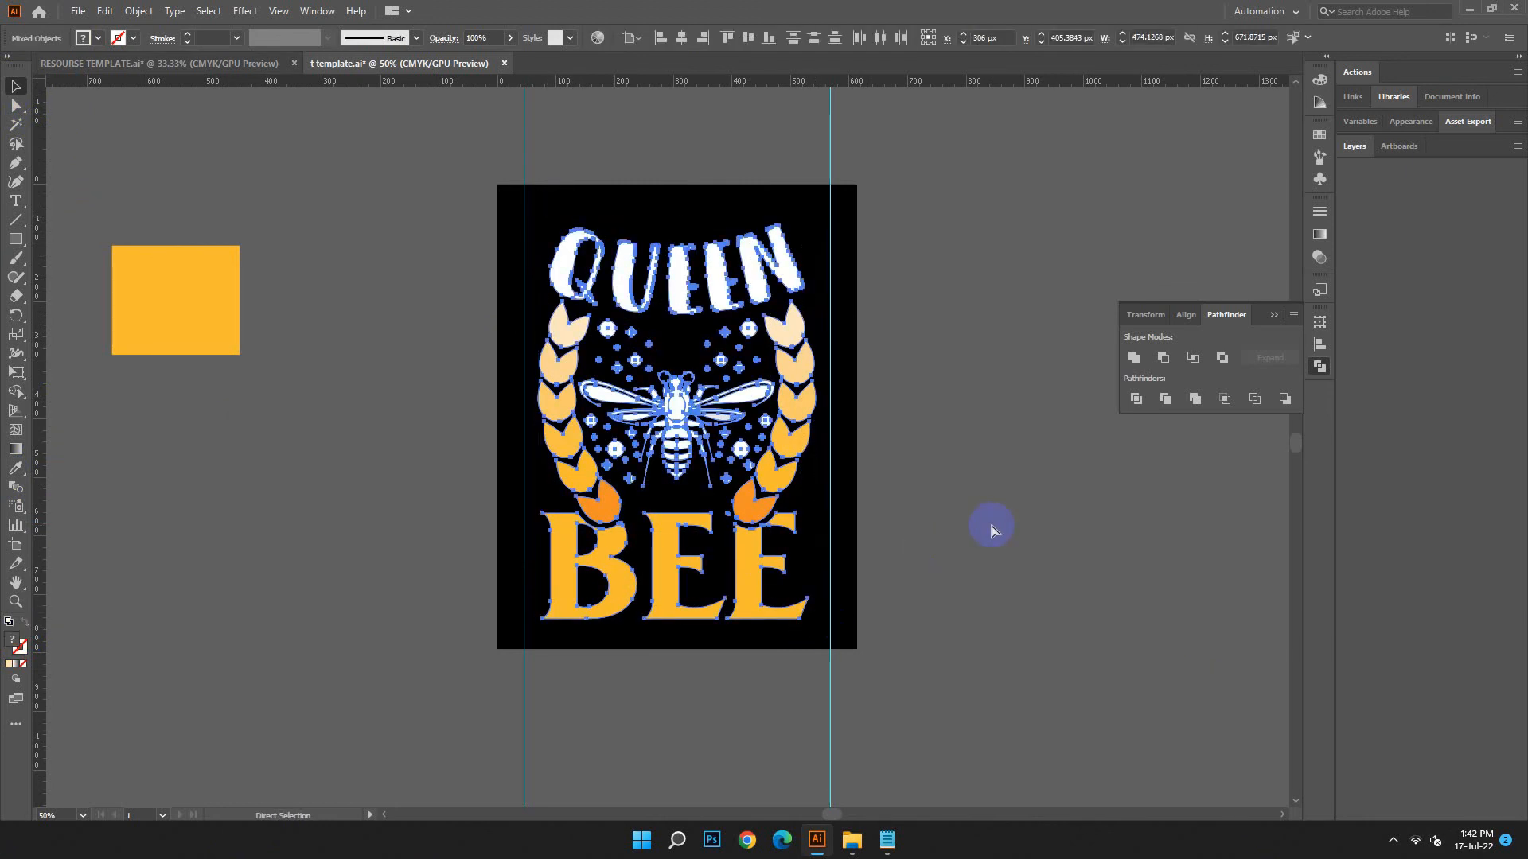
key(v)
key(ctrl+g)
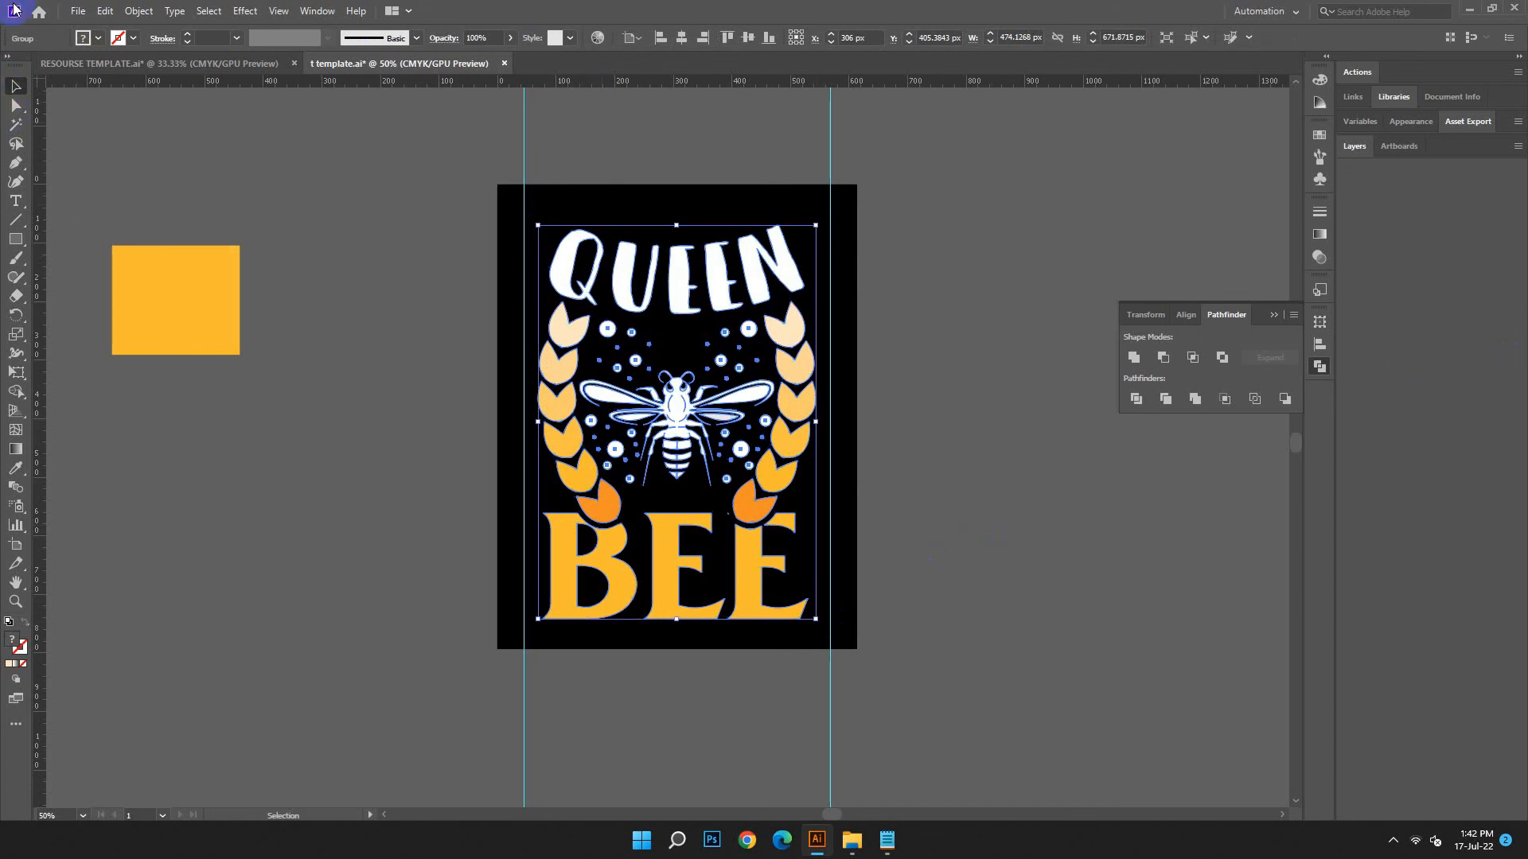
click(139, 11)
click(171, 199)
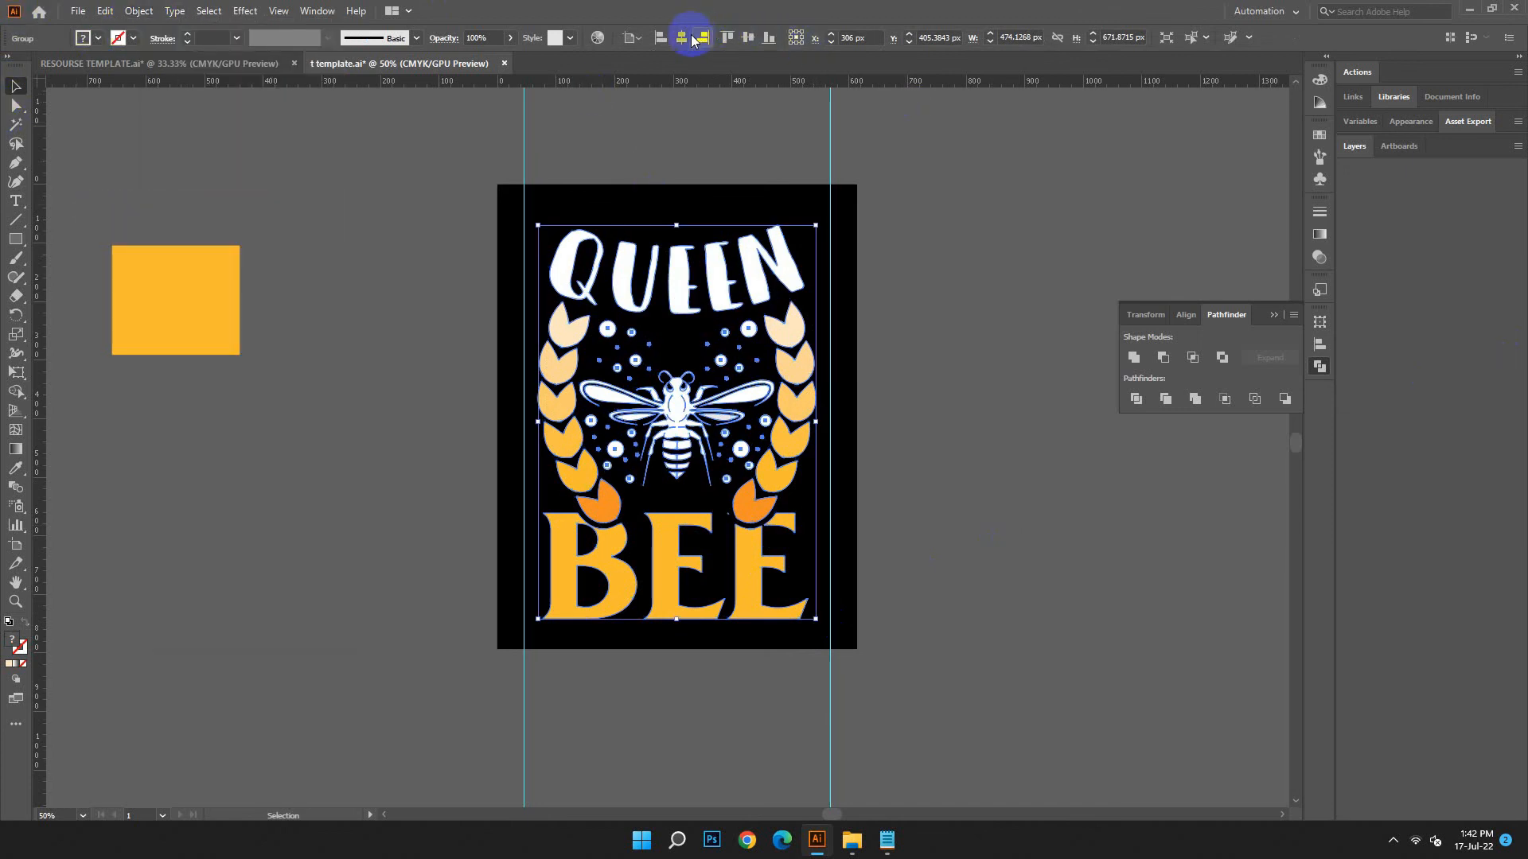
click(748, 38)
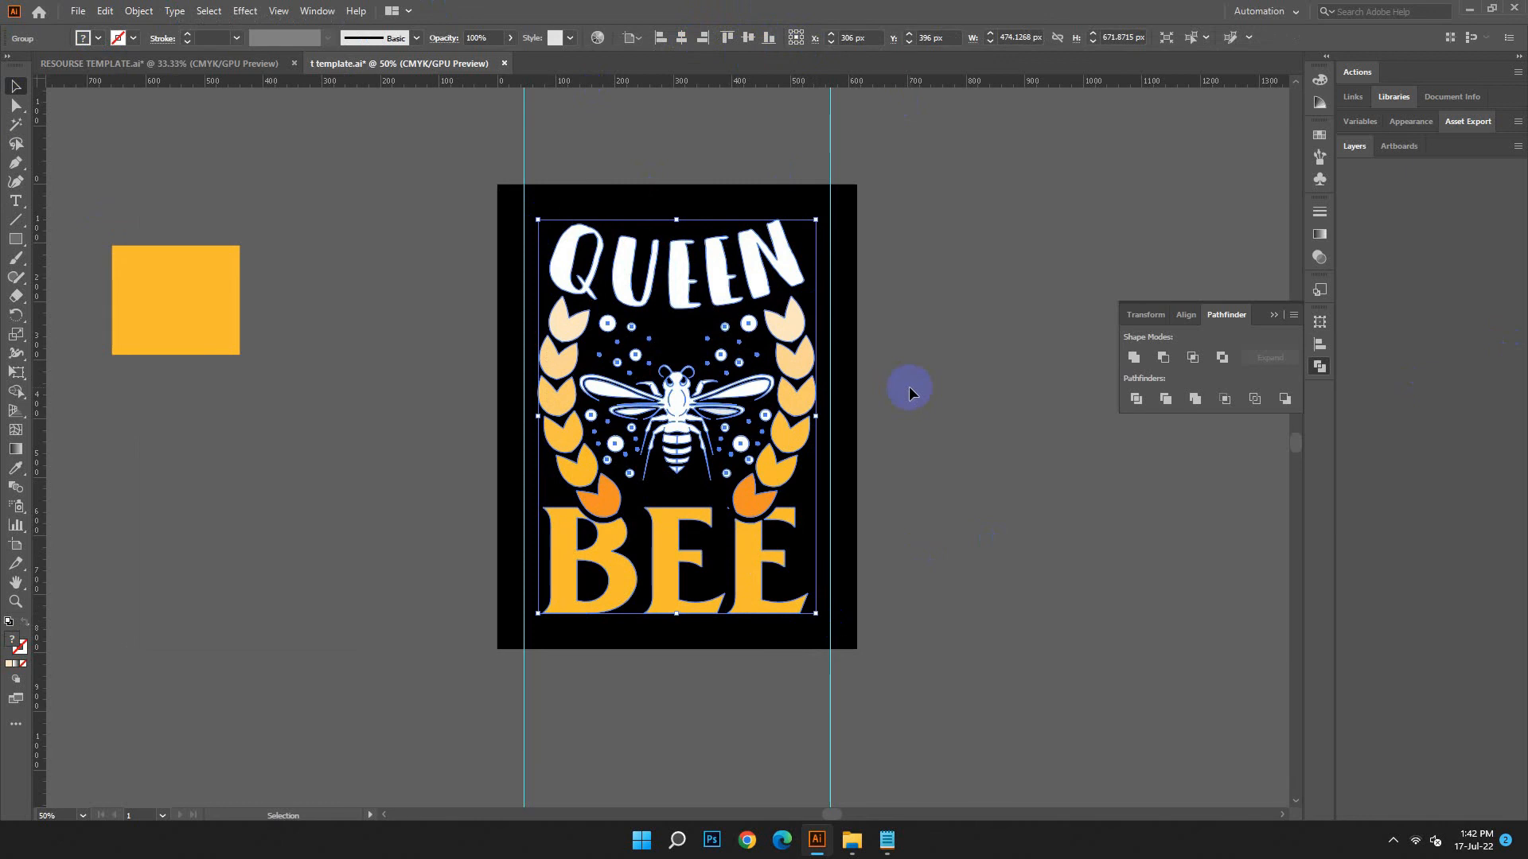
drag(822, 409, 1091, 436)
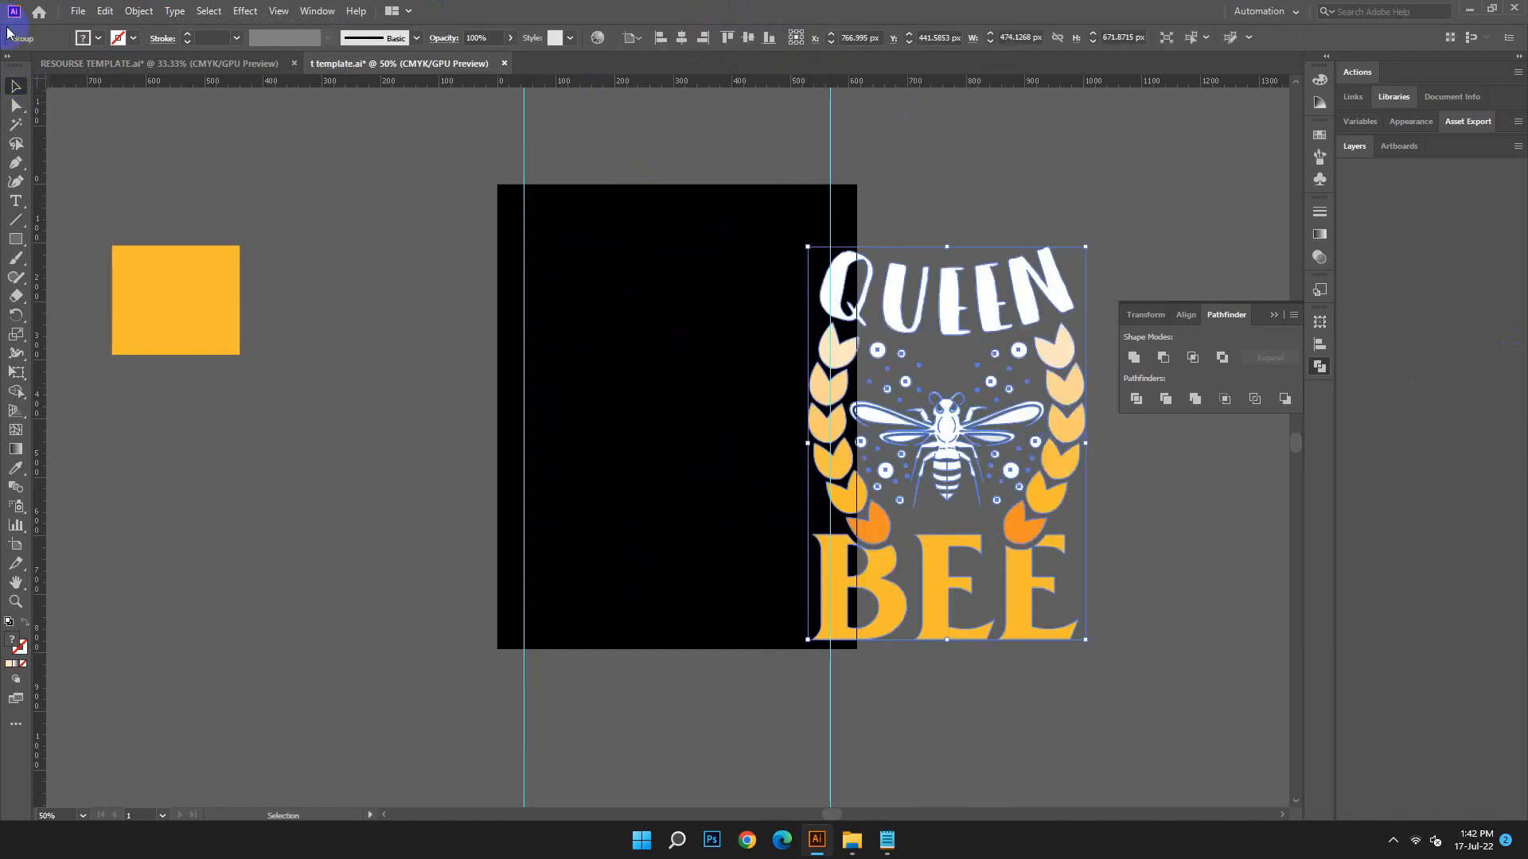
click(132, 13)
click(131, 27)
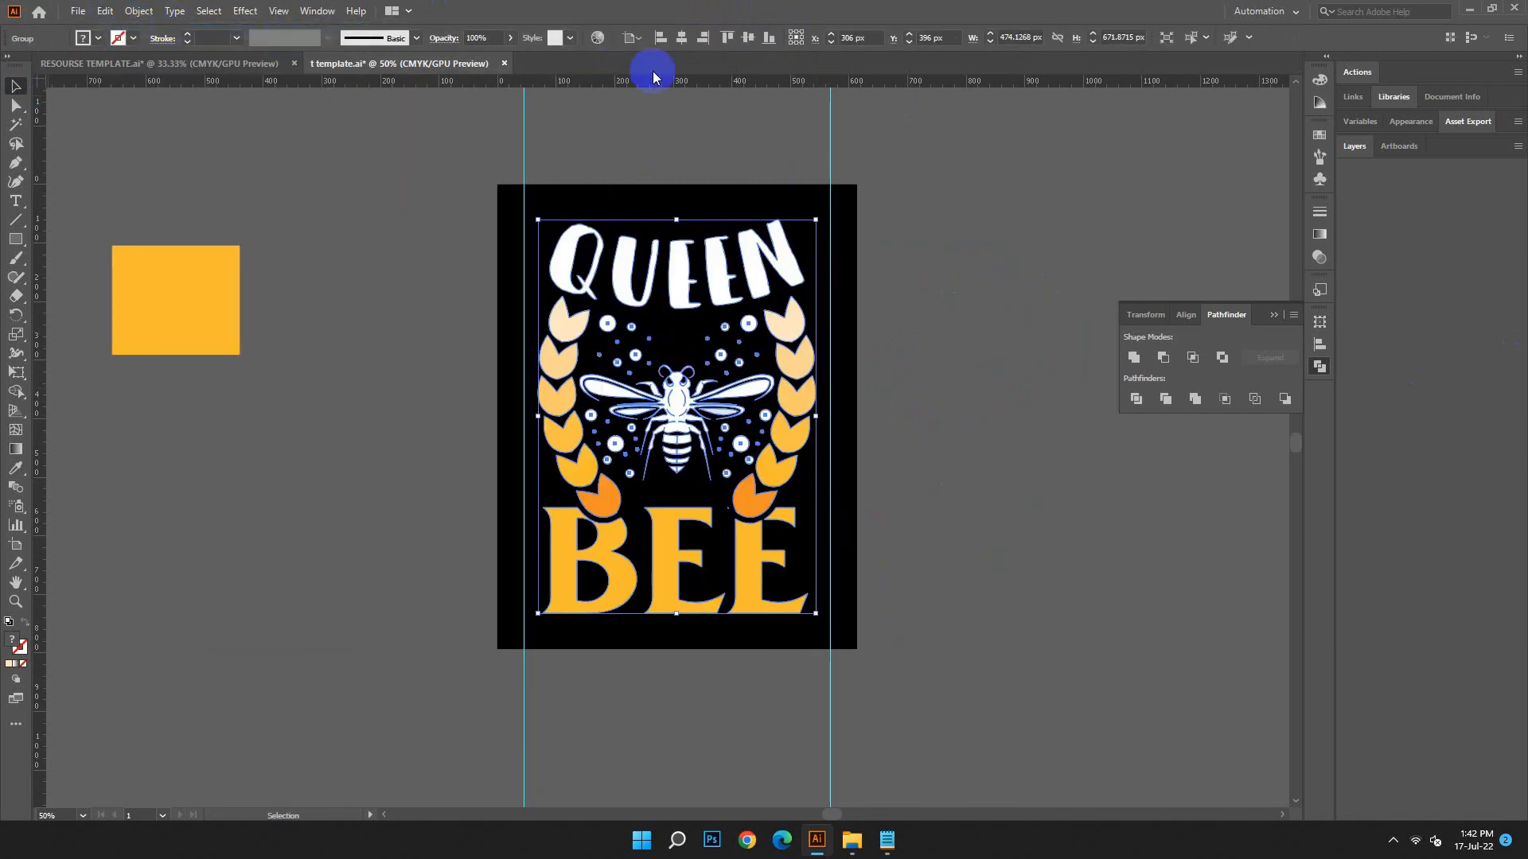
Delete the yellow sample rectangle beside the artboard.
click(998, 428)
click(169, 312)
key(Delete)
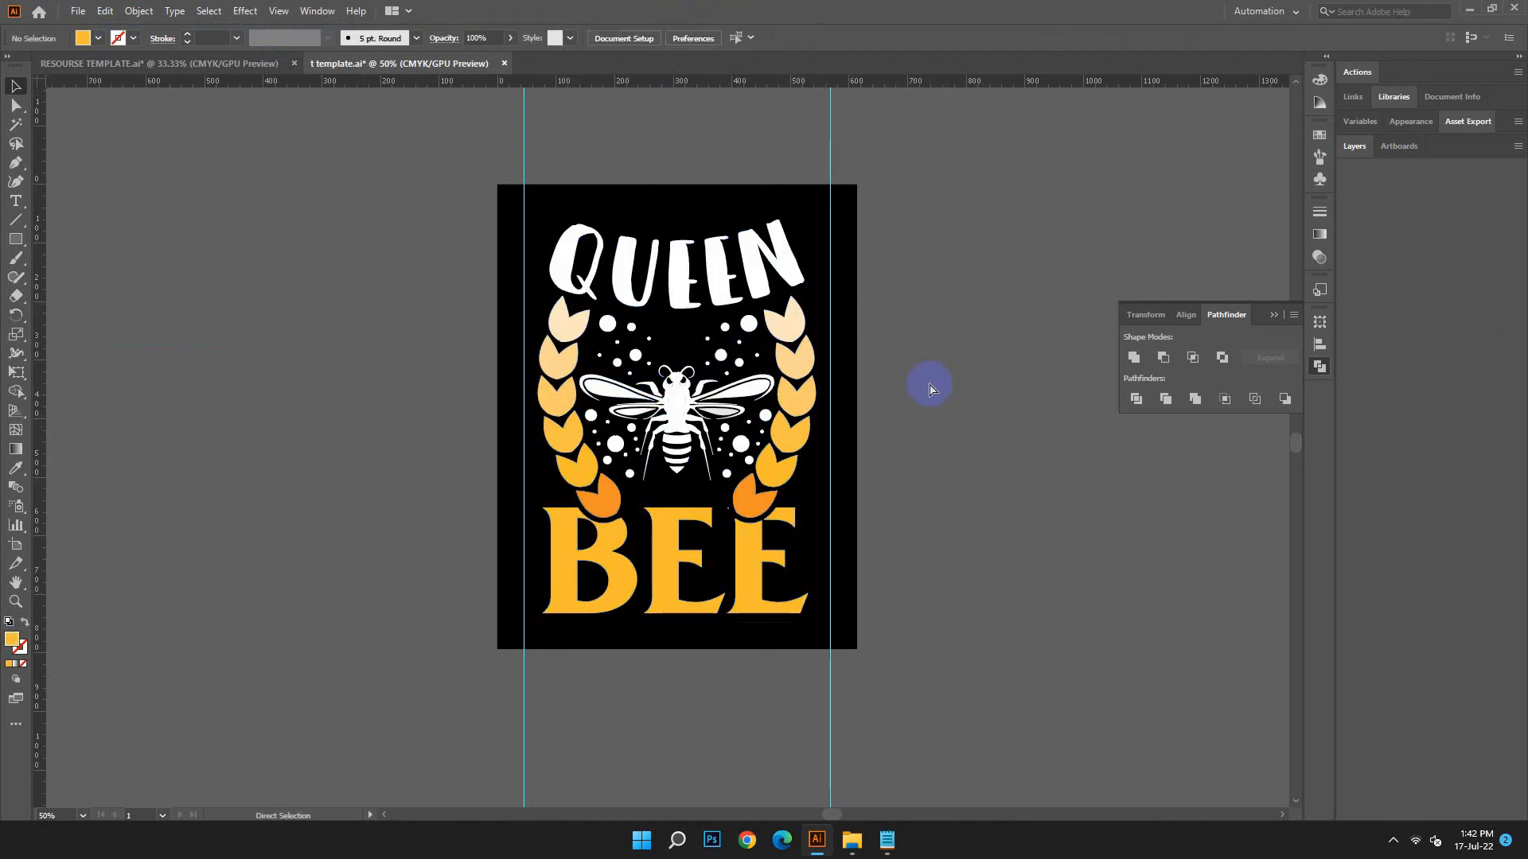